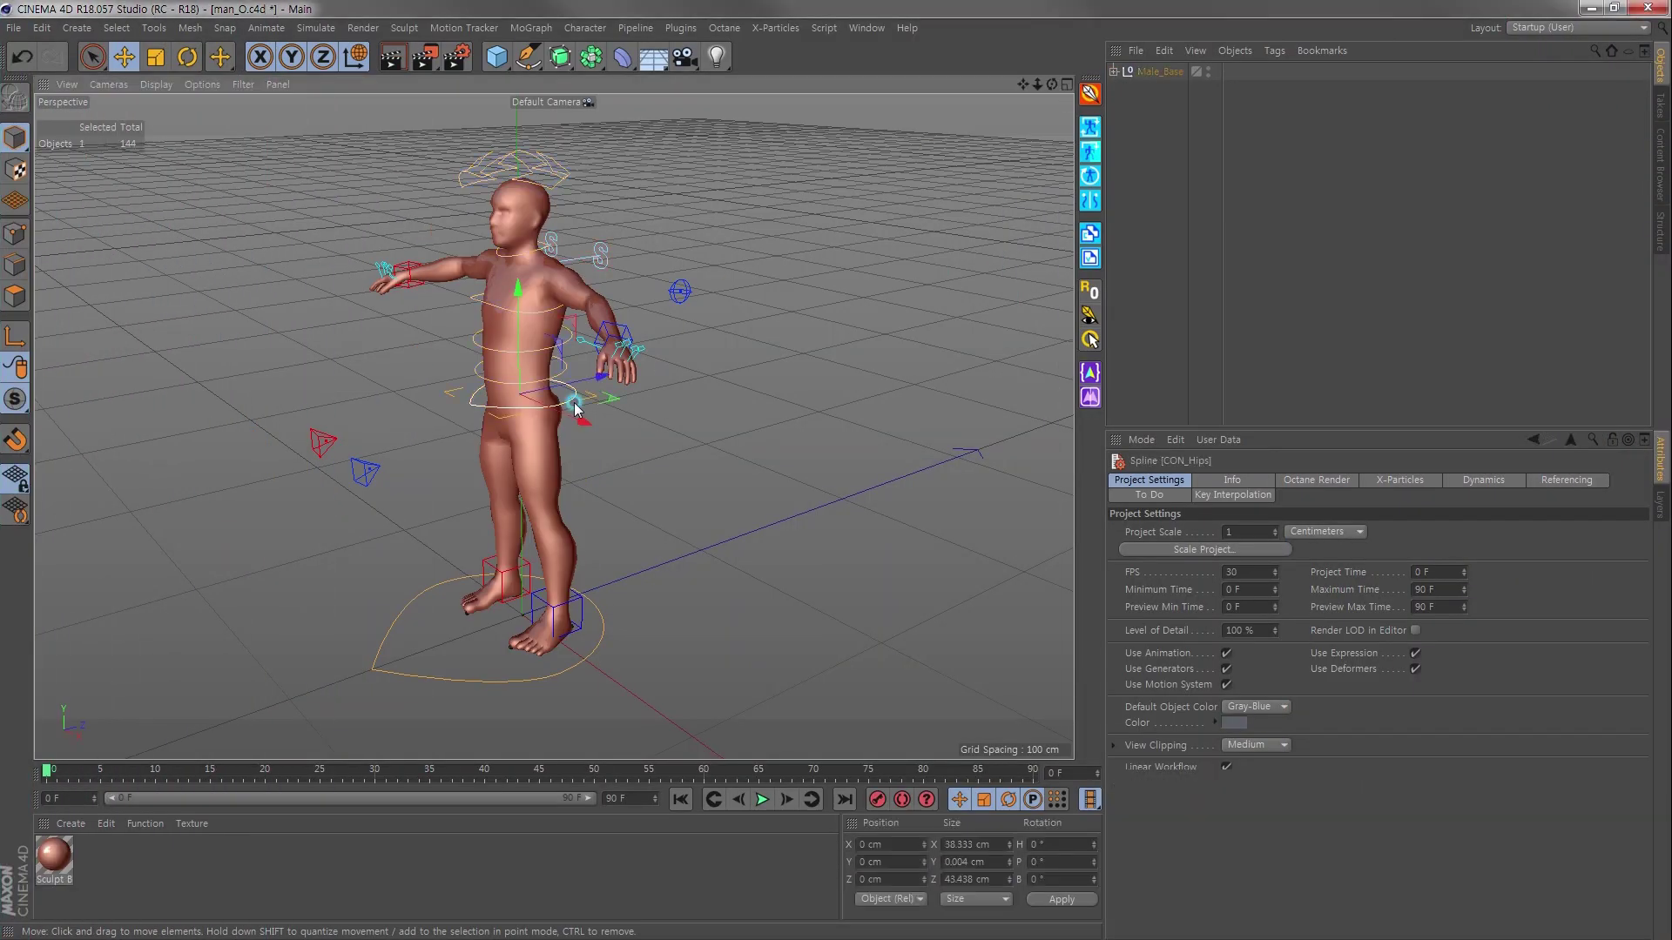
Step: Test-lower the hips, undo a hips rotation, and nudge the right wrist controller slightly
mouse_move(575, 410)
mouse_down()
mouse_move(523, 292)
mouse_move(520, 416)
mouse_move(498, 412)
mouse_move(660, 432)
mouse_up()
key(r)
key(ctrl+z)
key(ctrl+z)
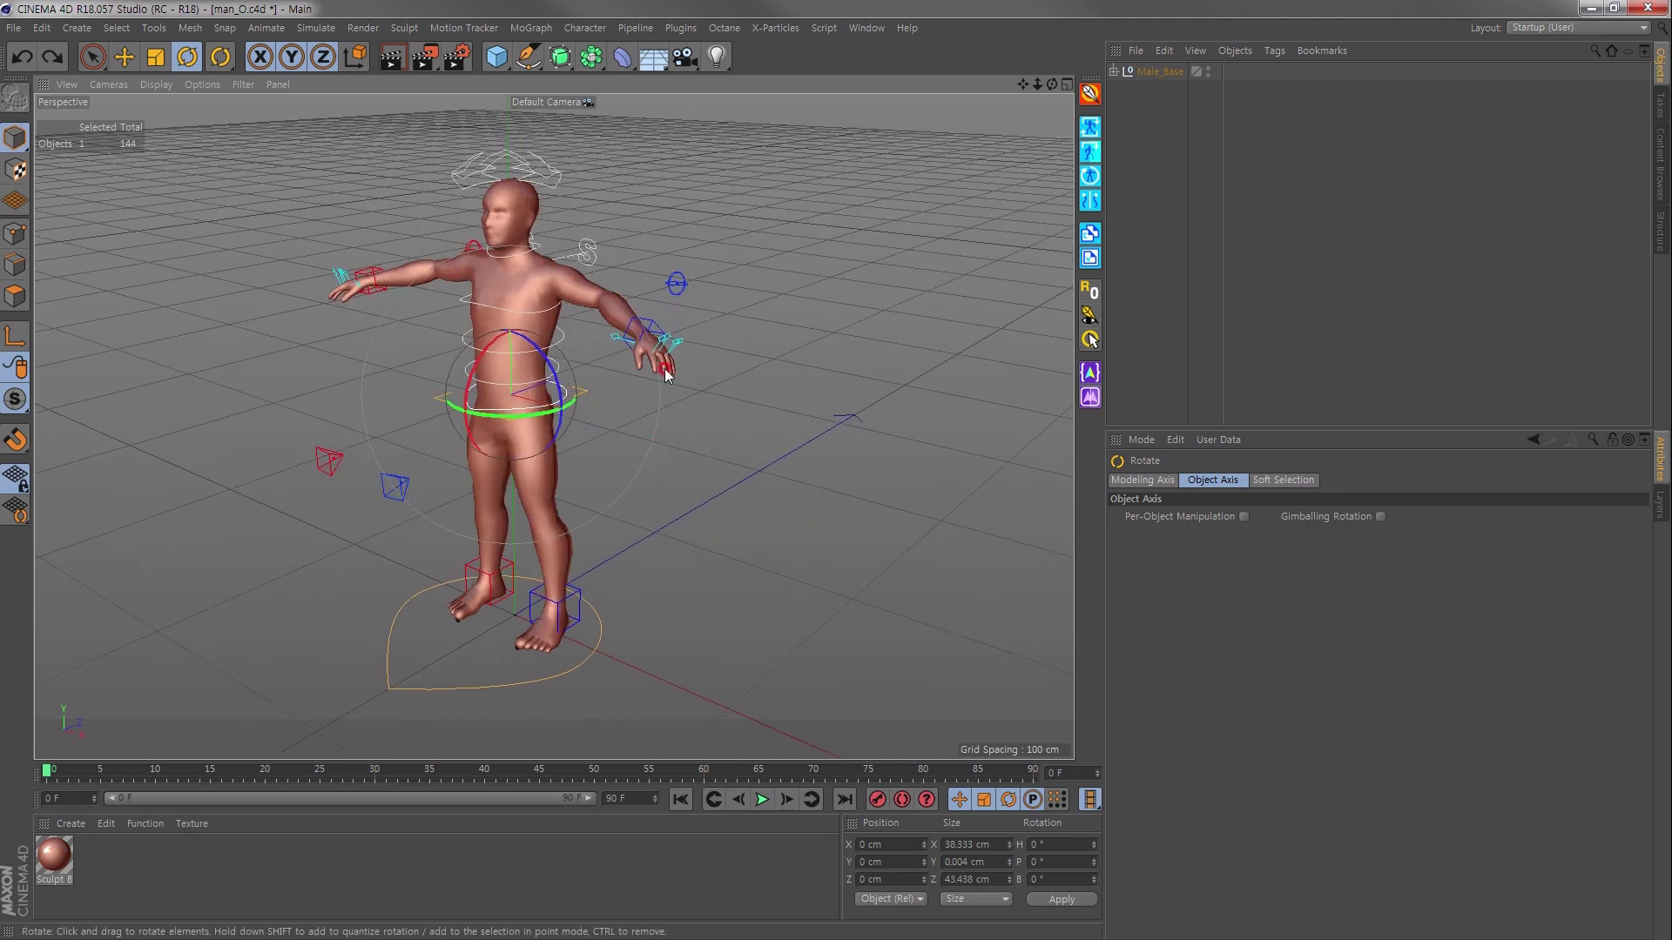
click(656, 328)
key(e)
drag(652, 263, 652, 272)
Step: Test-raise CON_LeftFoot about 8 cm, undo it, and view from a front three-quarter angle
click(575, 601)
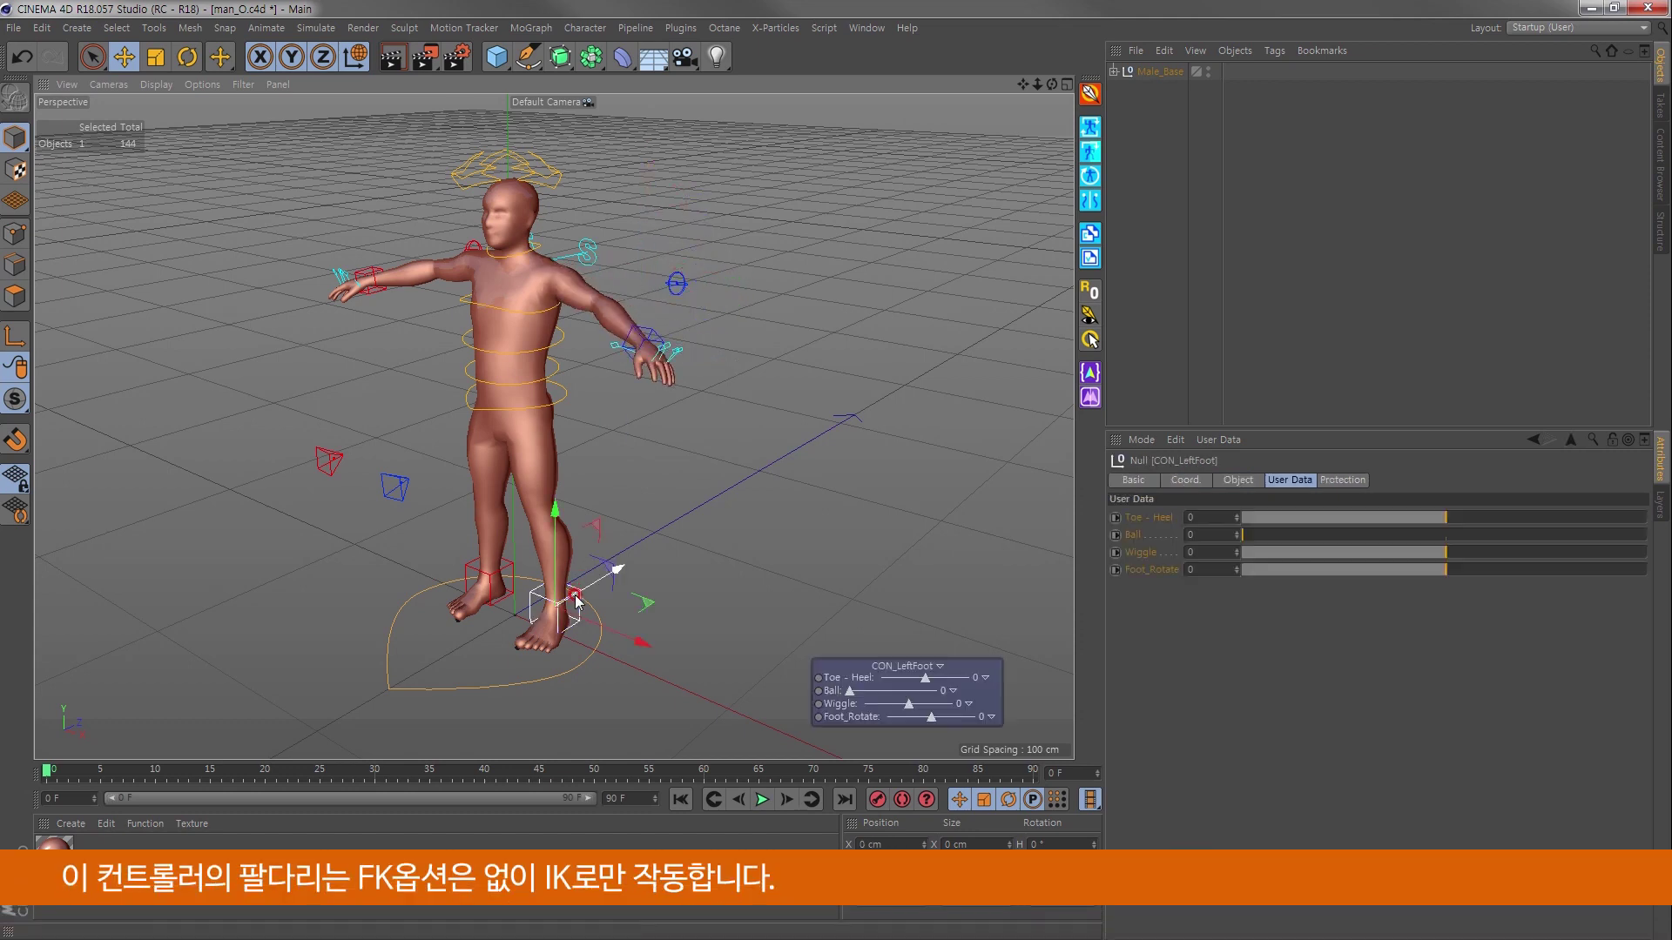
mouse_move(558, 542)
mouse_down()
mouse_move(558, 520)
mouse_move(629, 545)
mouse_move(579, 505)
mouse_up()
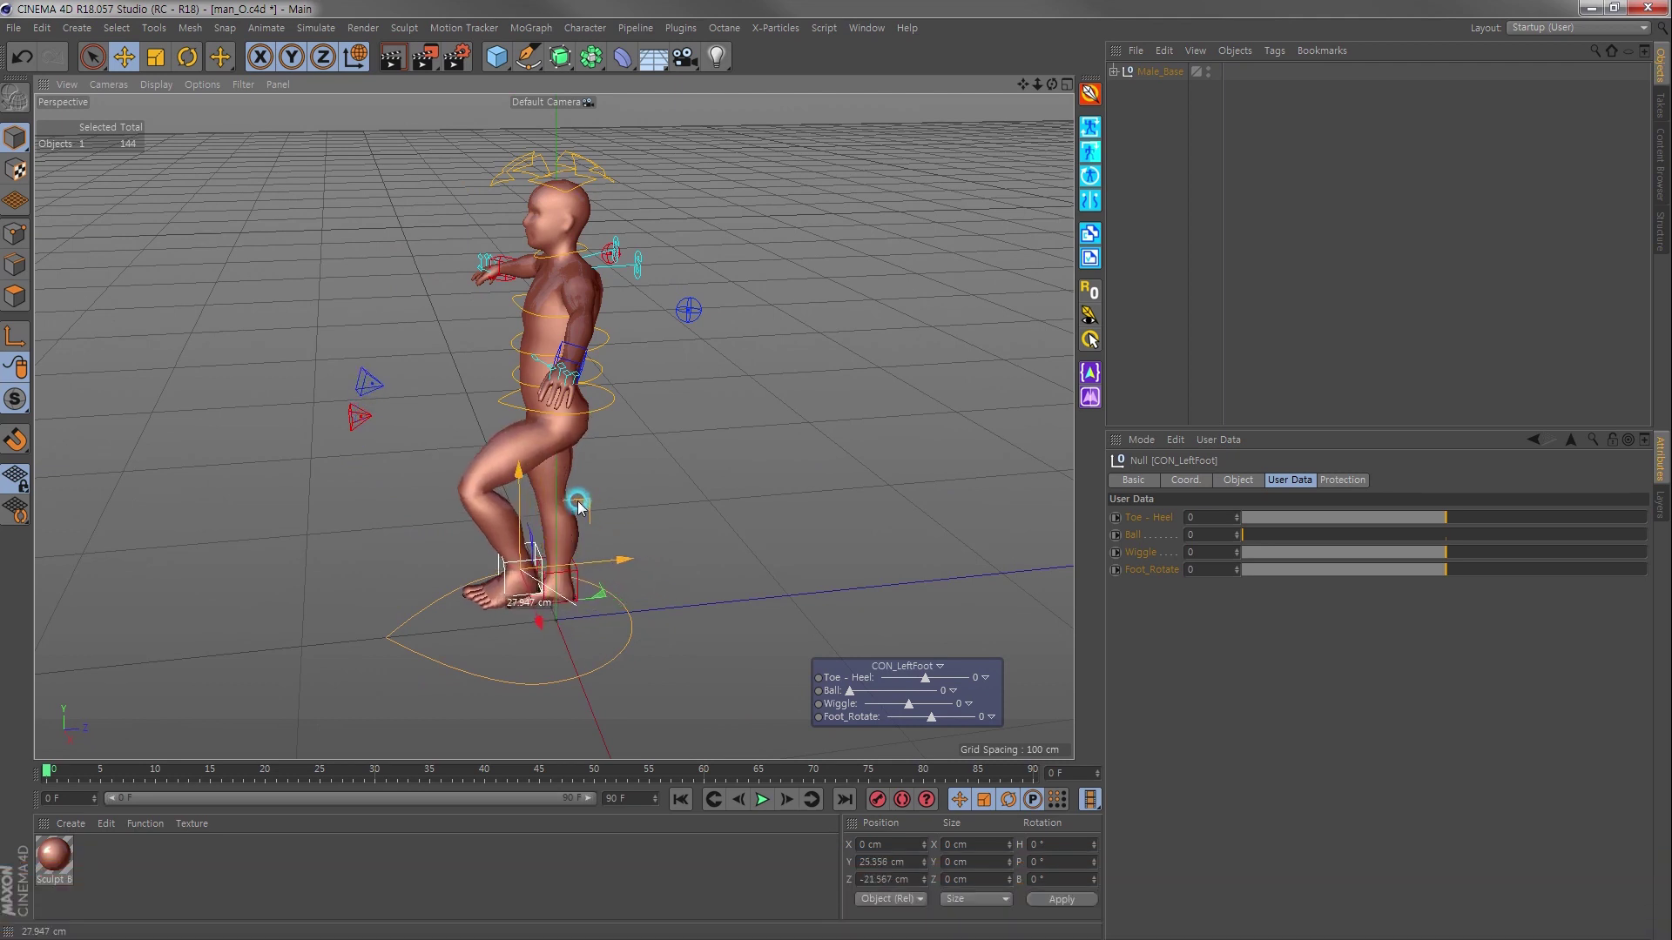
key(ctrl+z)
key(ctrl+z)
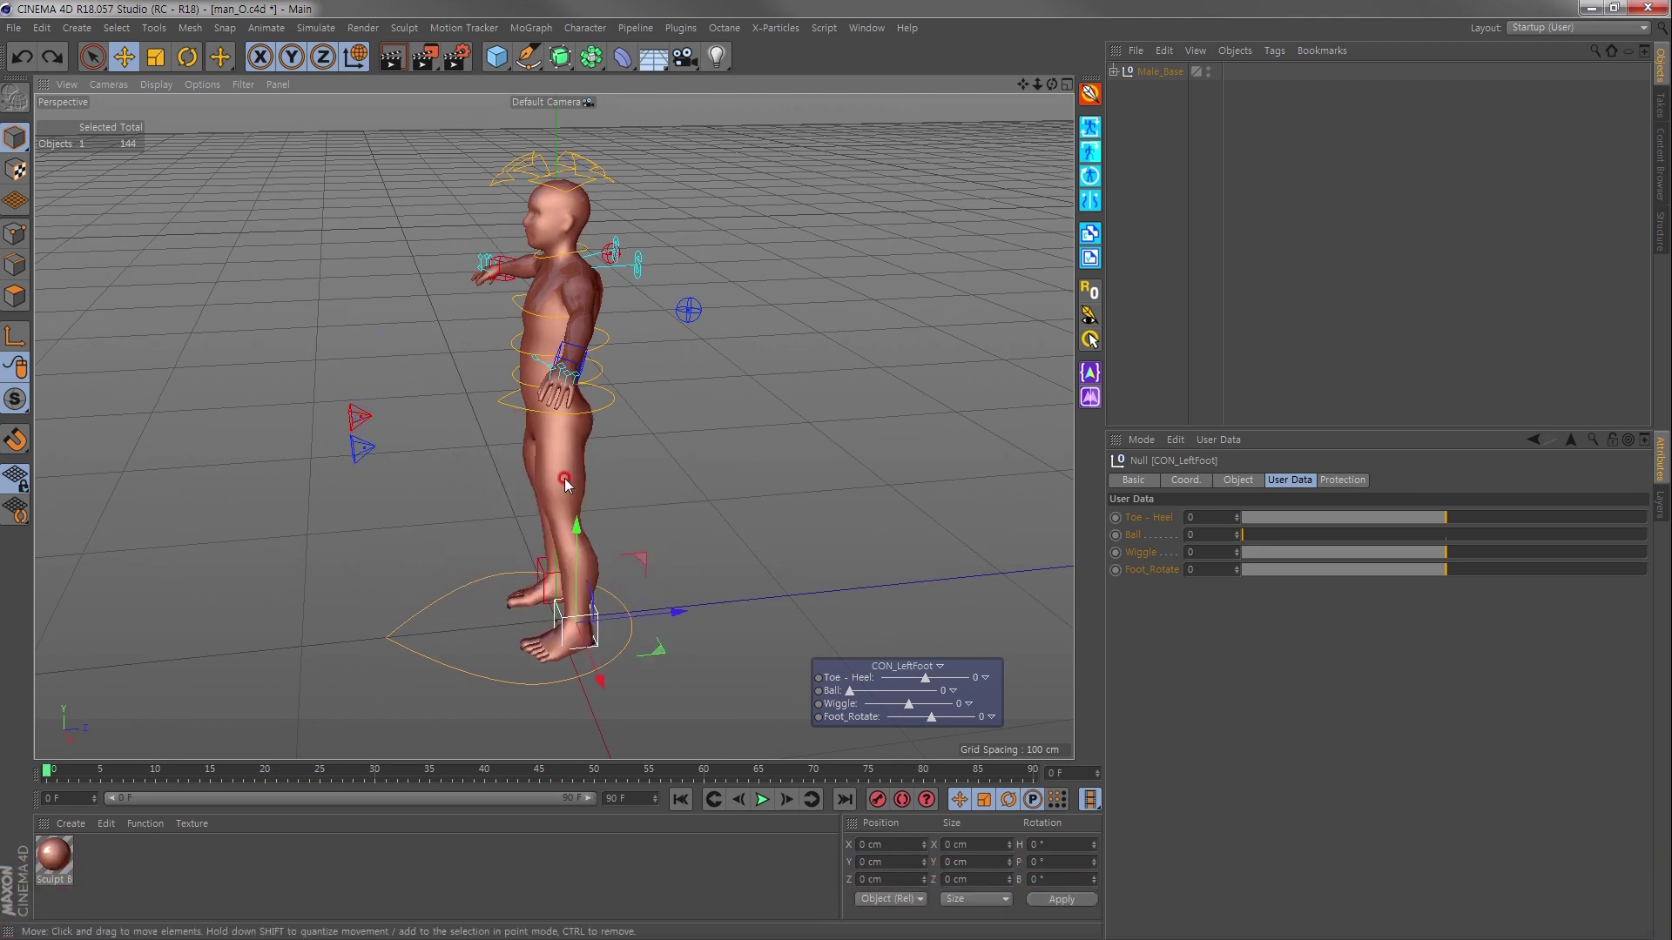
alt+drag(564, 484, 597, 416)
Step: Lower CON_Hips into a crouch and bend the three spine controllers forward
click(596, 406)
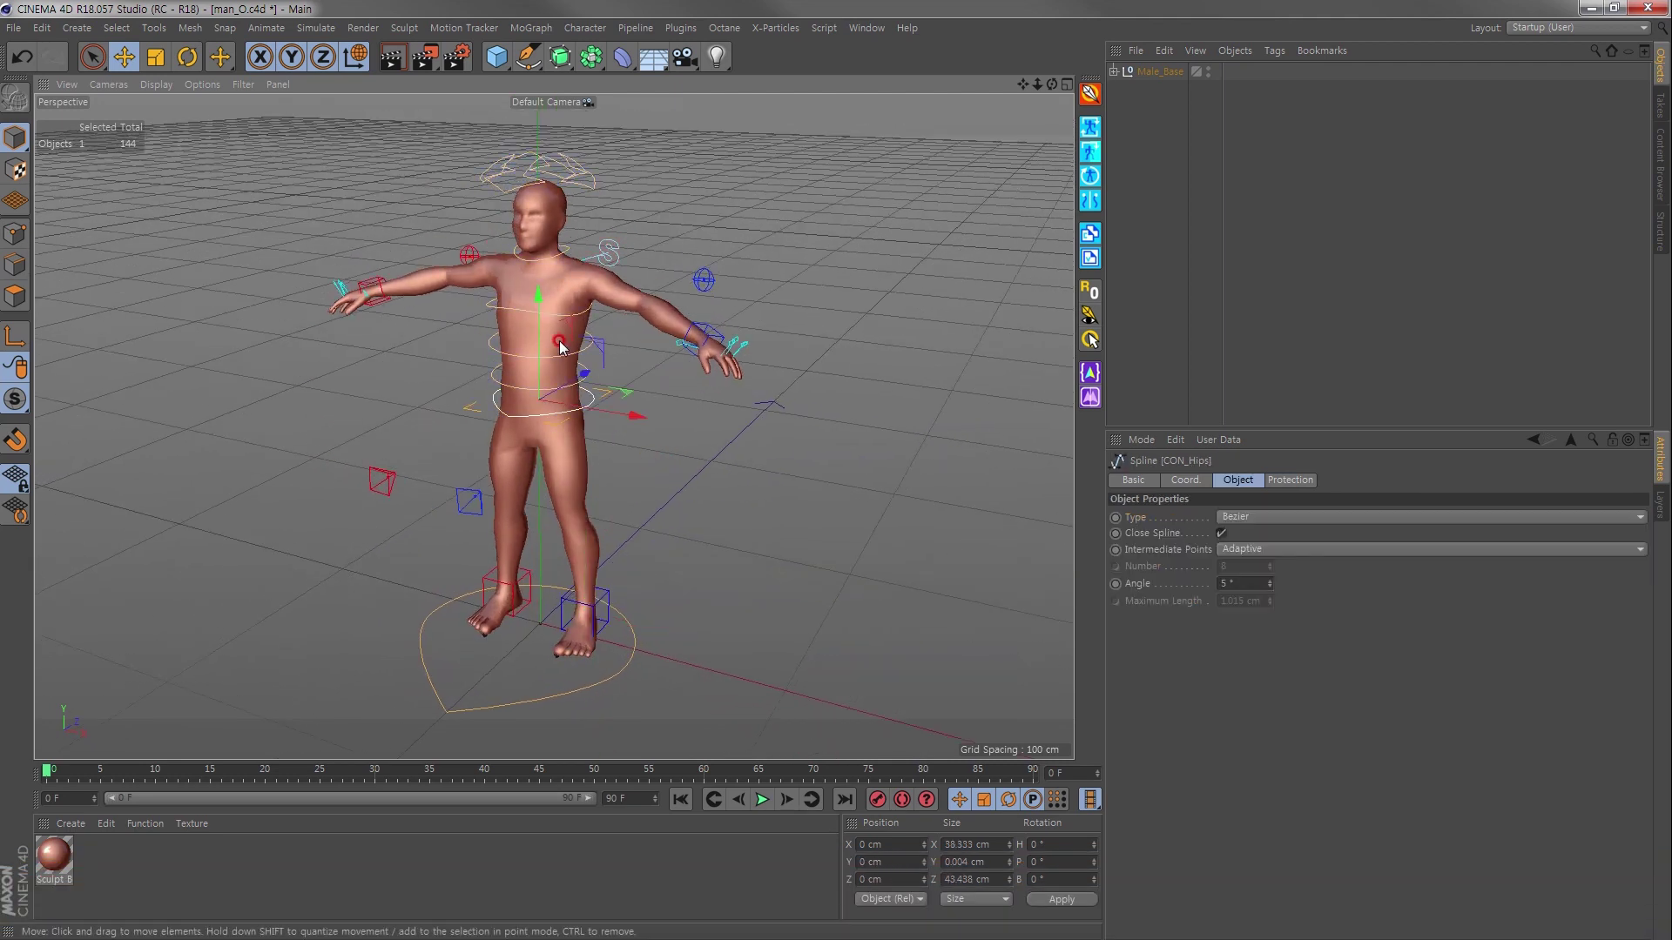
drag(542, 337, 560, 424)
key(r)
click(586, 402)
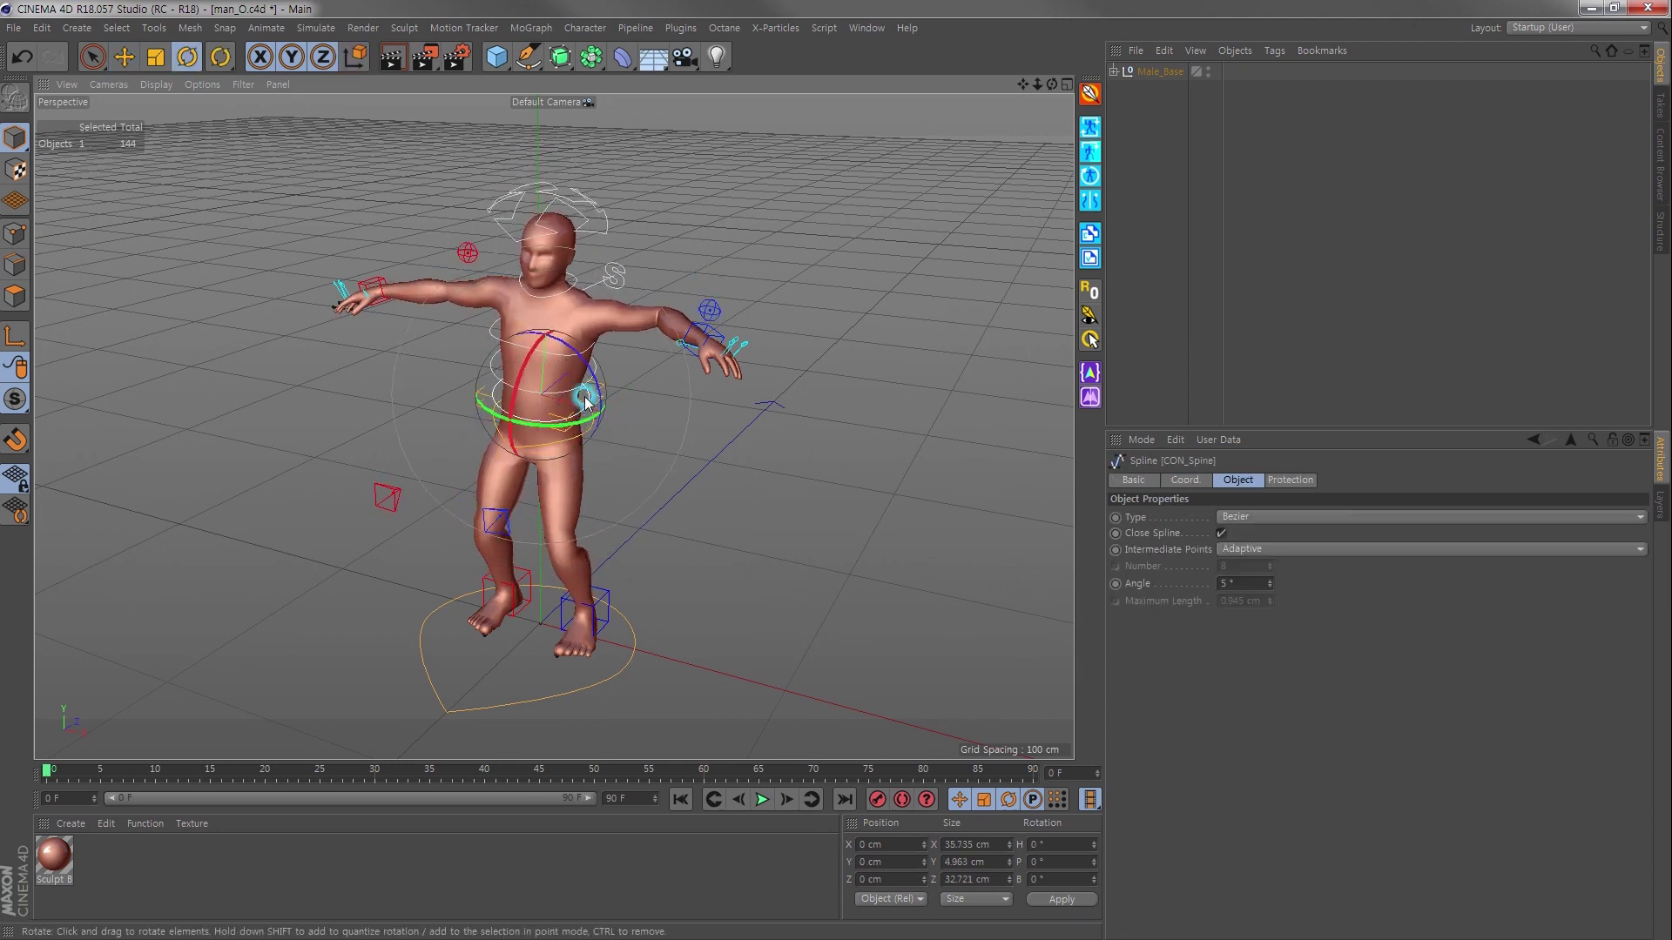
shift+click(495, 358)
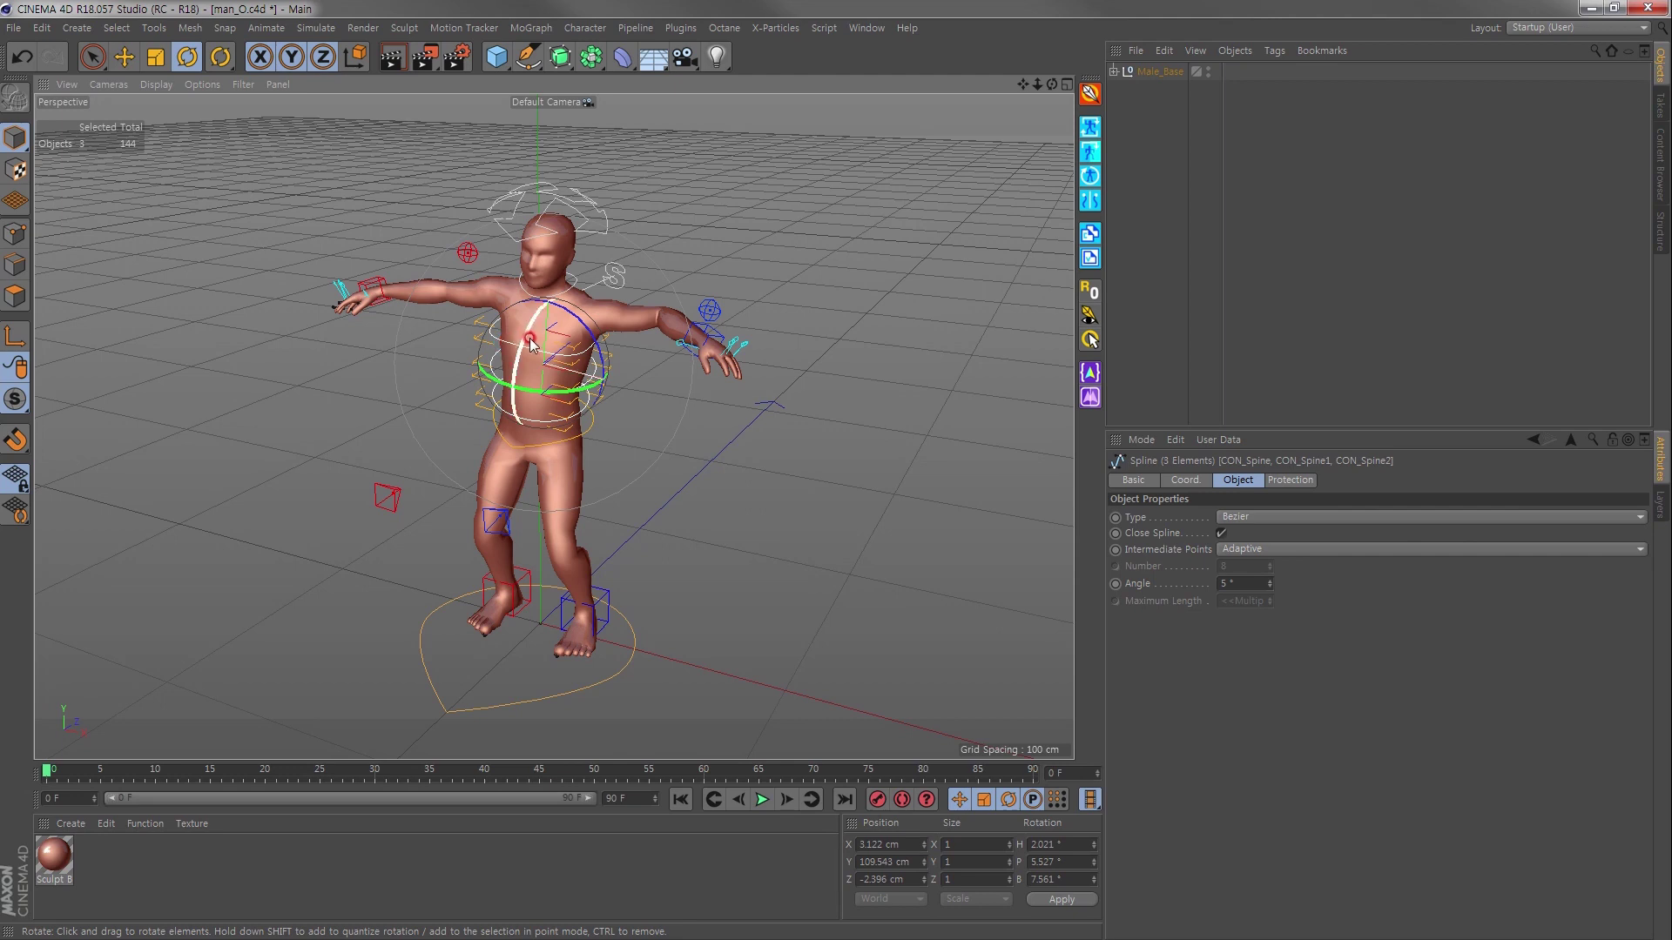
drag(529, 336, 514, 353)
Step: Tilt CON_Head sideways and raise the shoulder controller to straighten the torso
click(533, 280)
drag(533, 281, 548, 328)
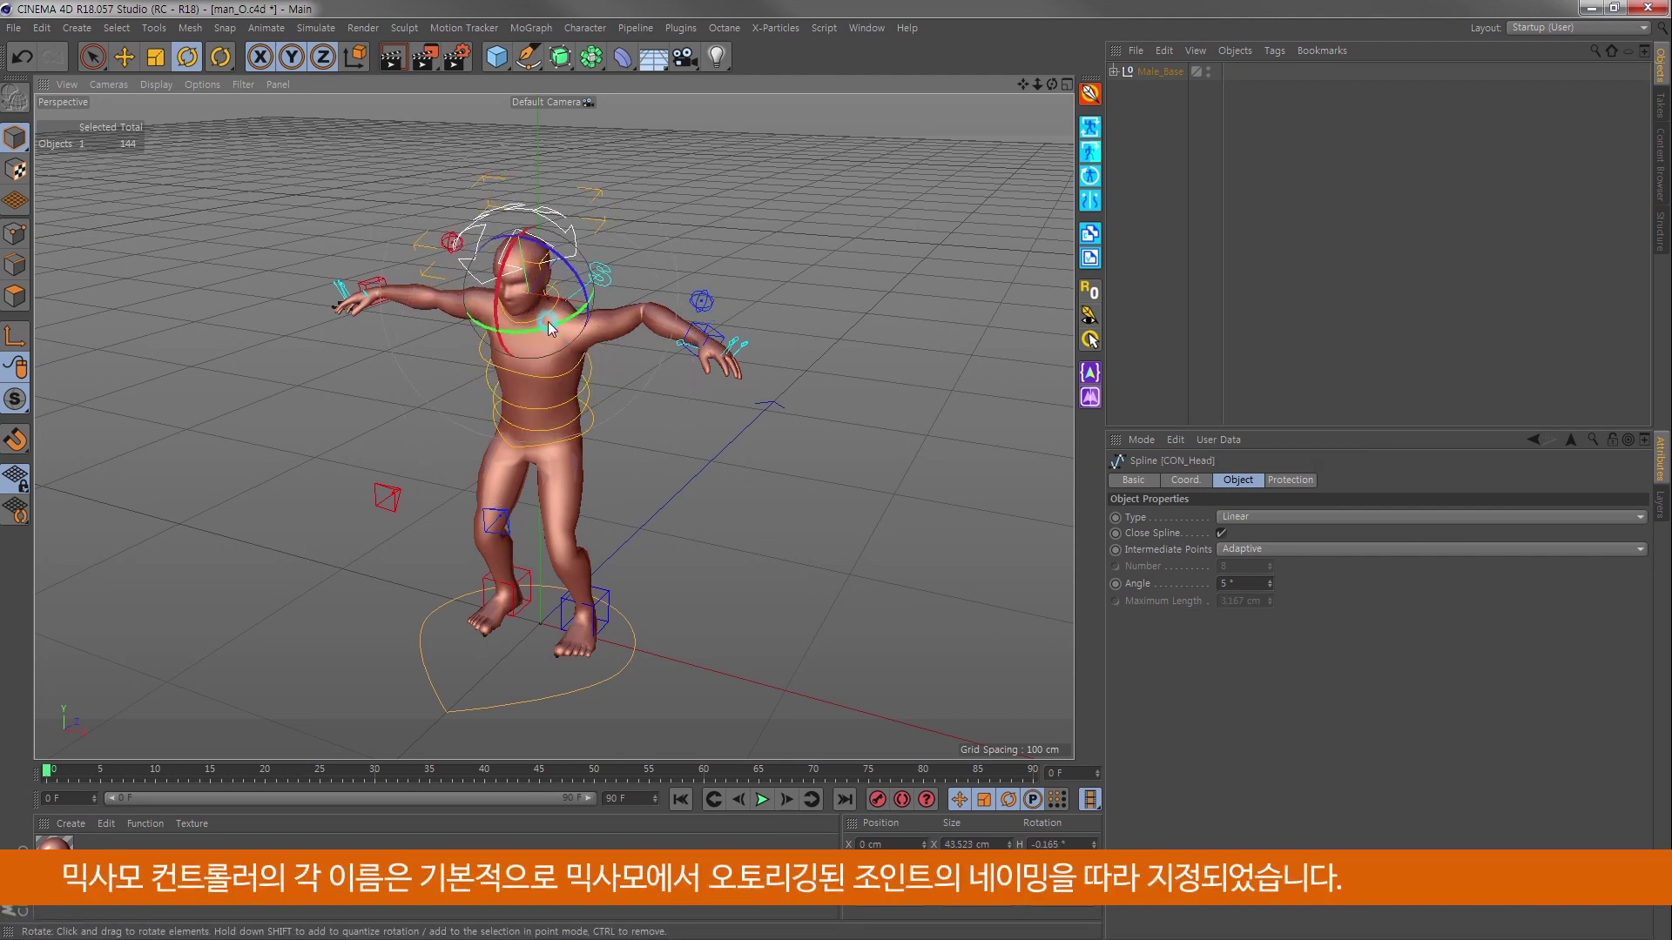
key(e)
drag(595, 337, 597, 314)
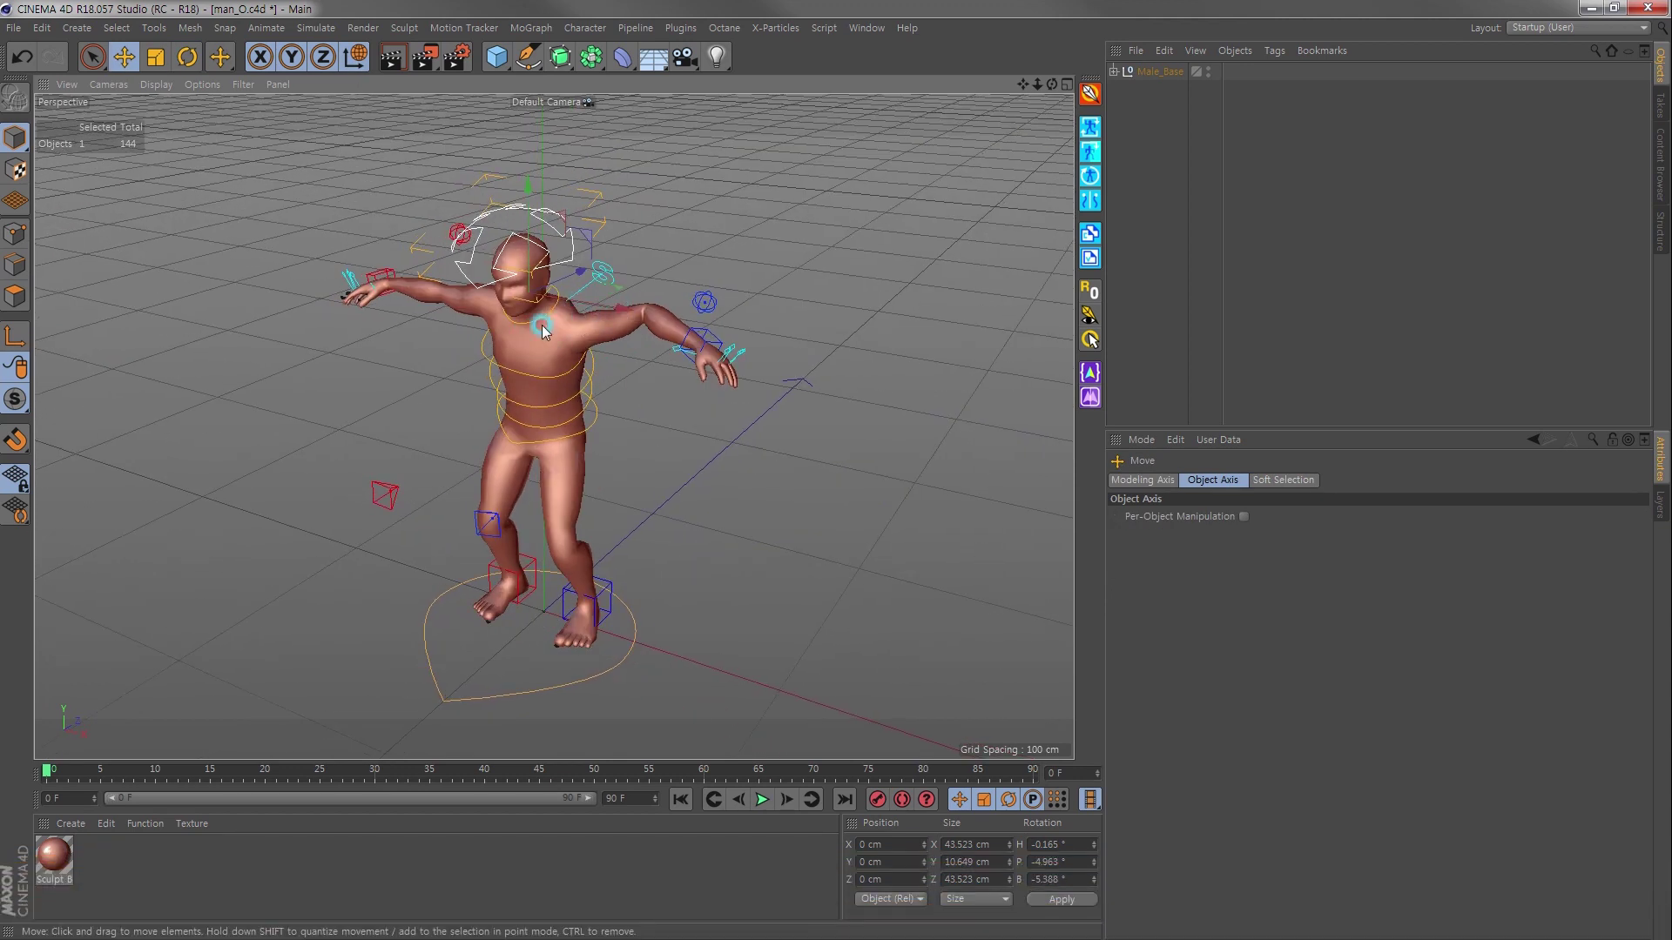
Step: Select the CON_Spine2 chest controller, then CON_LeftHand, viewing toward the left arm
alt+drag(542, 330, 494, 364)
click(602, 350)
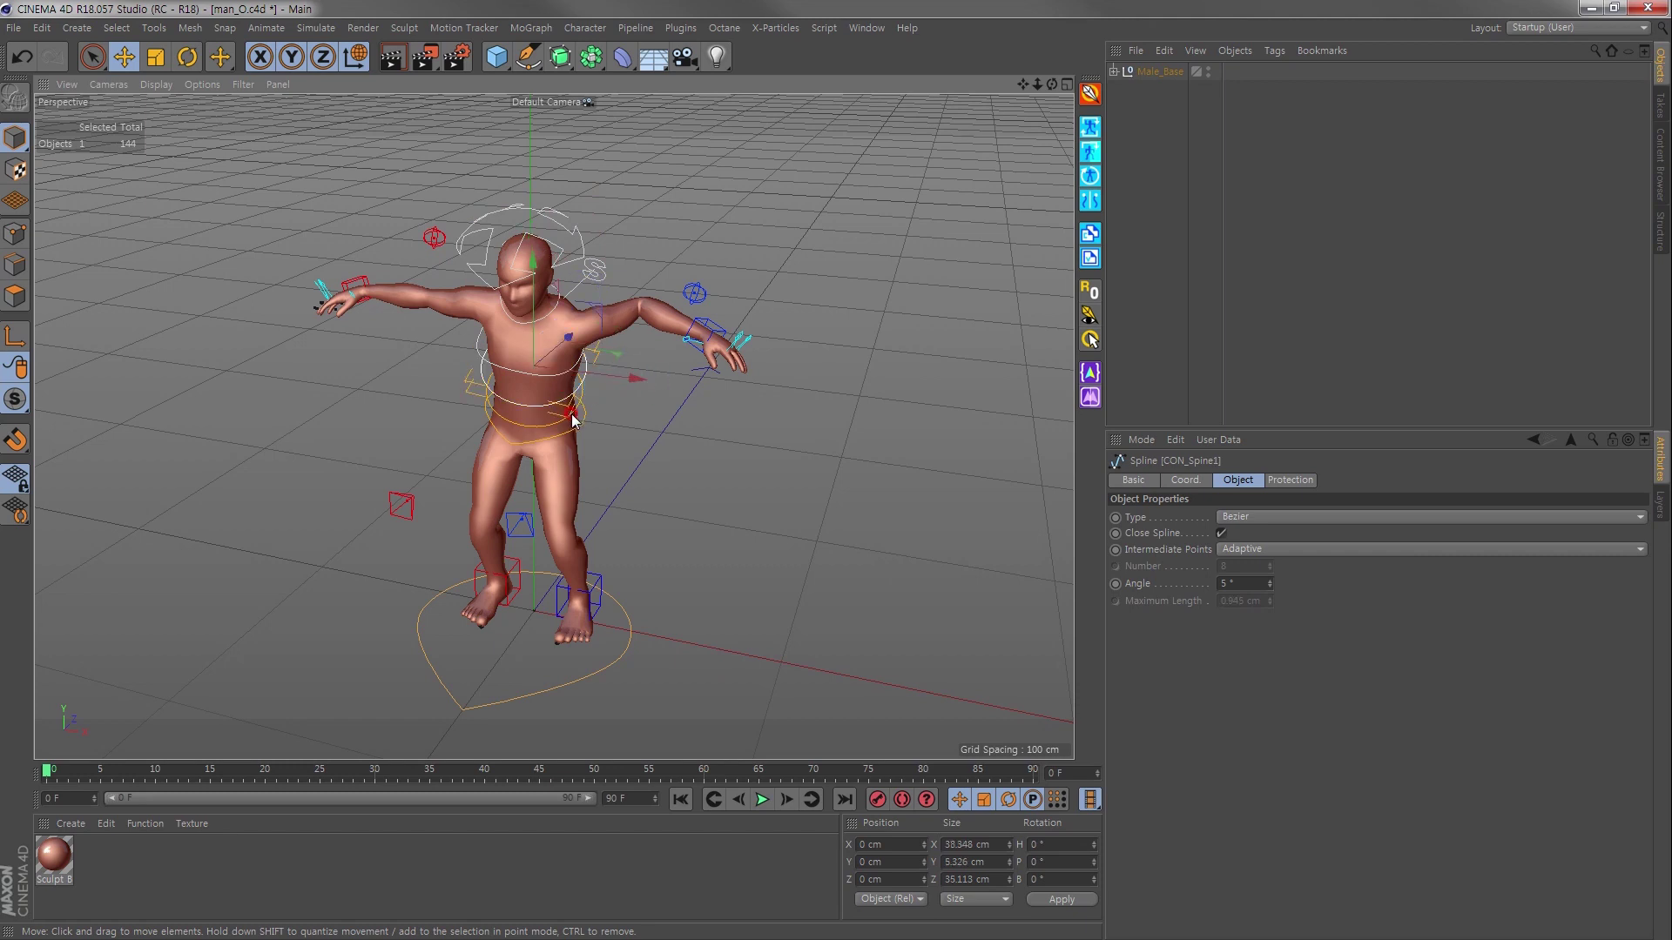
click(675, 347)
mouse_move(676, 348)
alt+mouse_down()
mouse_move(783, 357)
mouse_move(745, 315)
mouse_move(669, 284)
alt+mouse_up()
Step: Bend the left hand about -30° at the wrist with CON_LeftHand
scroll(849, 361, up, 5)
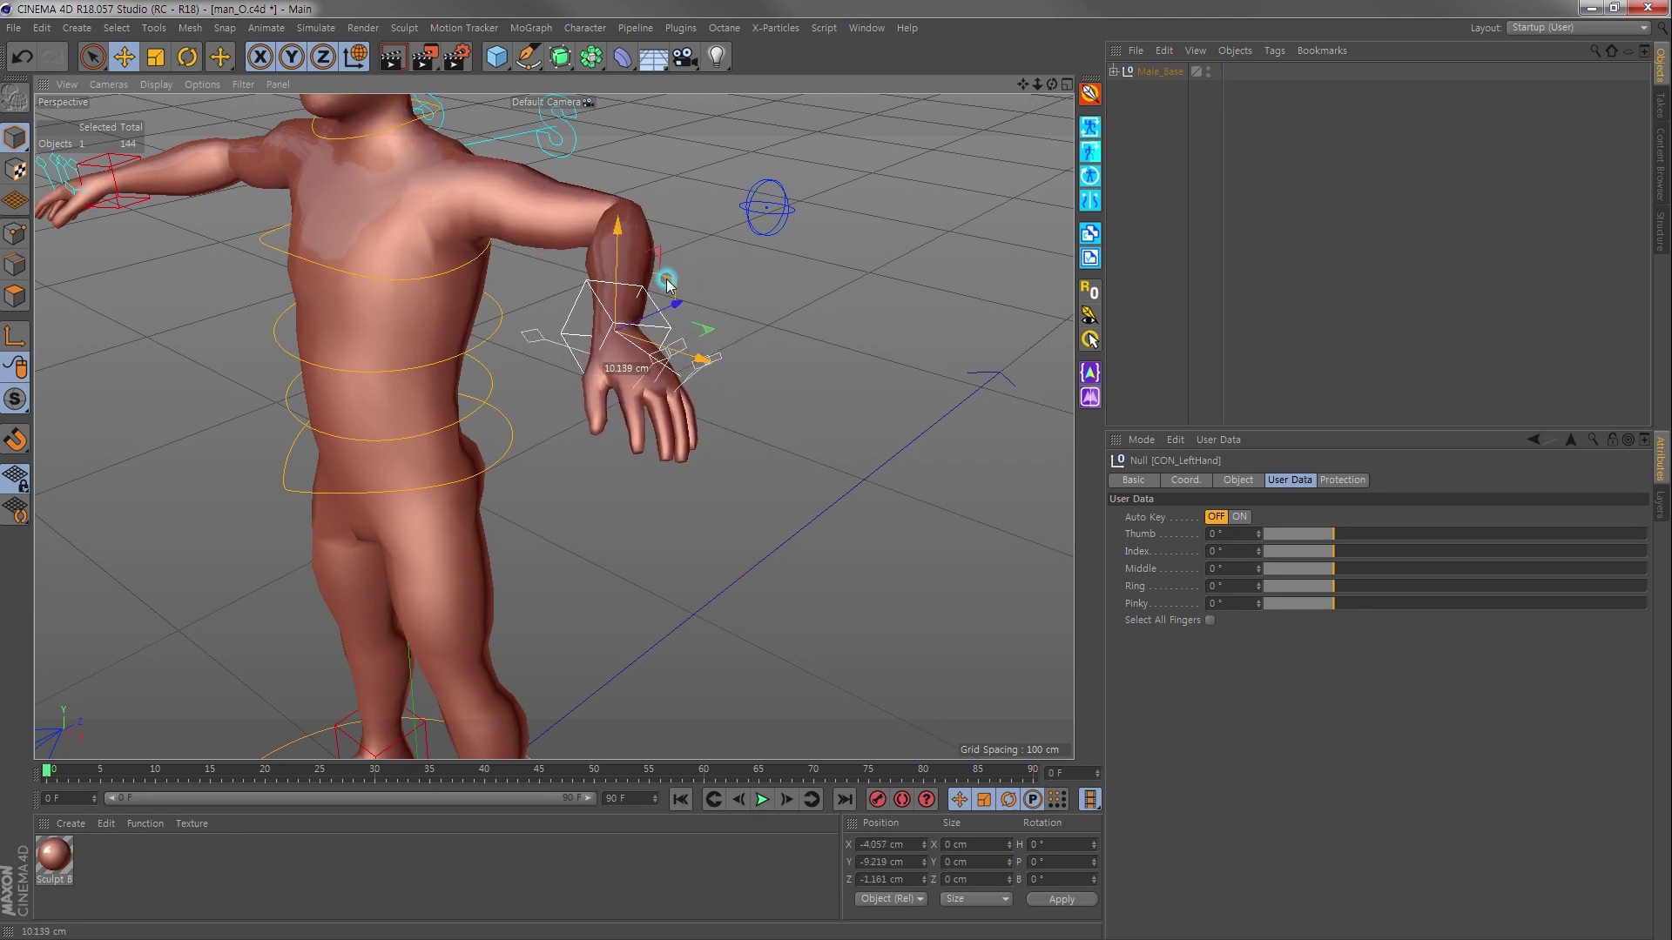
key(r)
drag(618, 362, 617, 350)
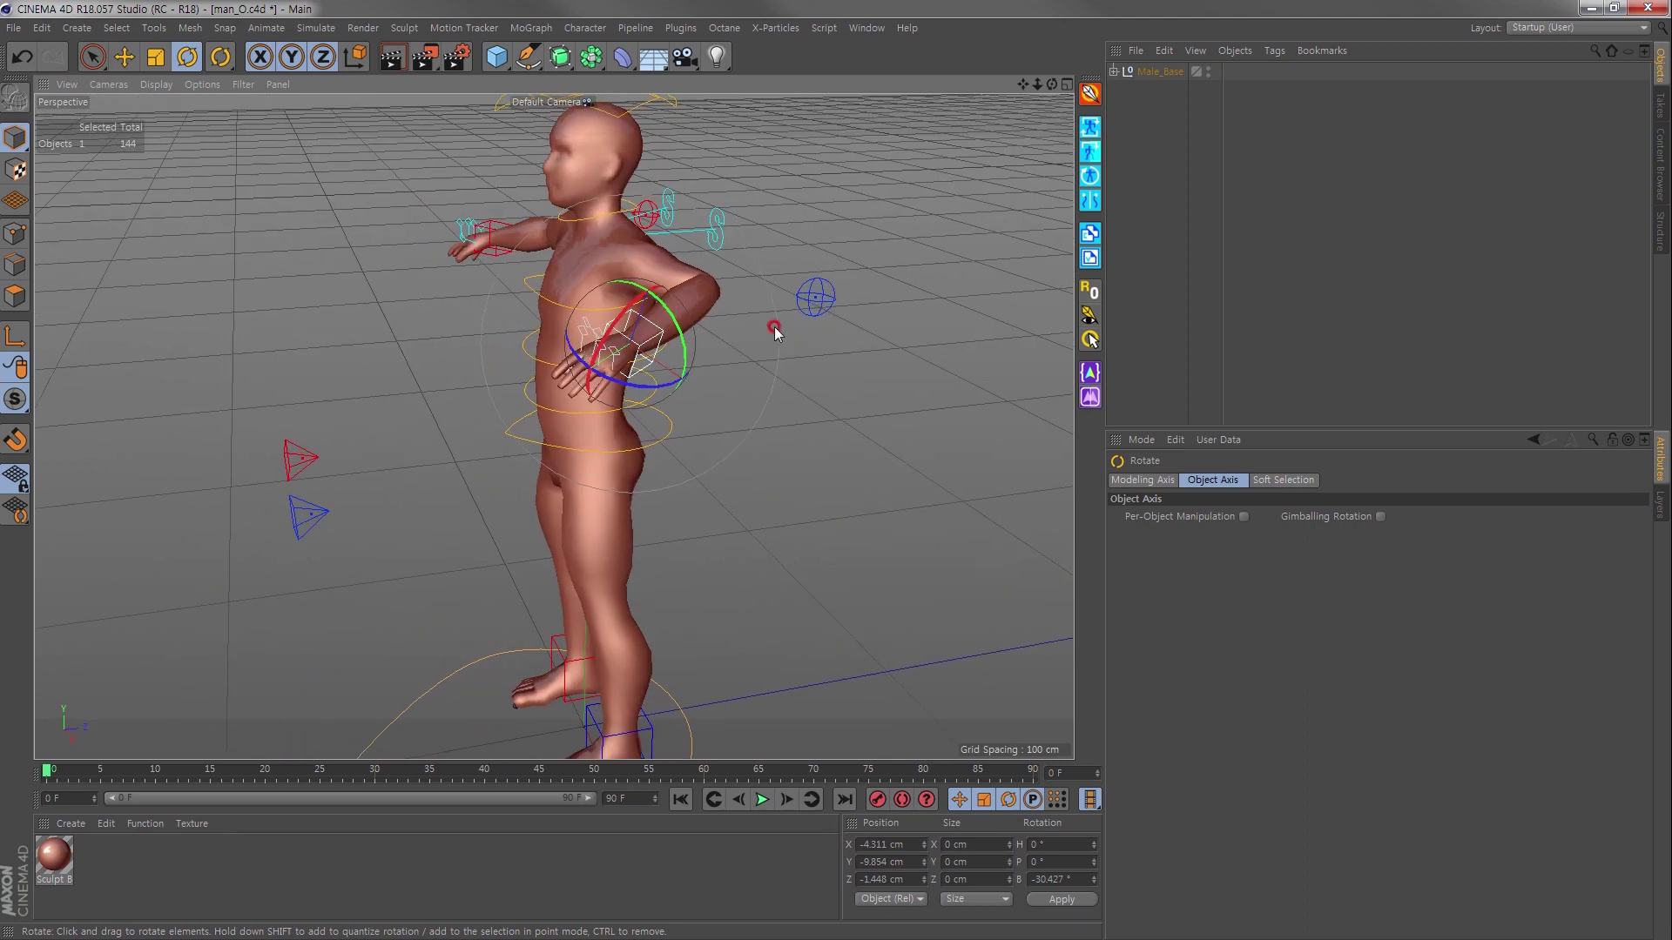
Step: Reposition the left arm's elbow pole controller, pulling it down-left then adjusting it
click(810, 305)
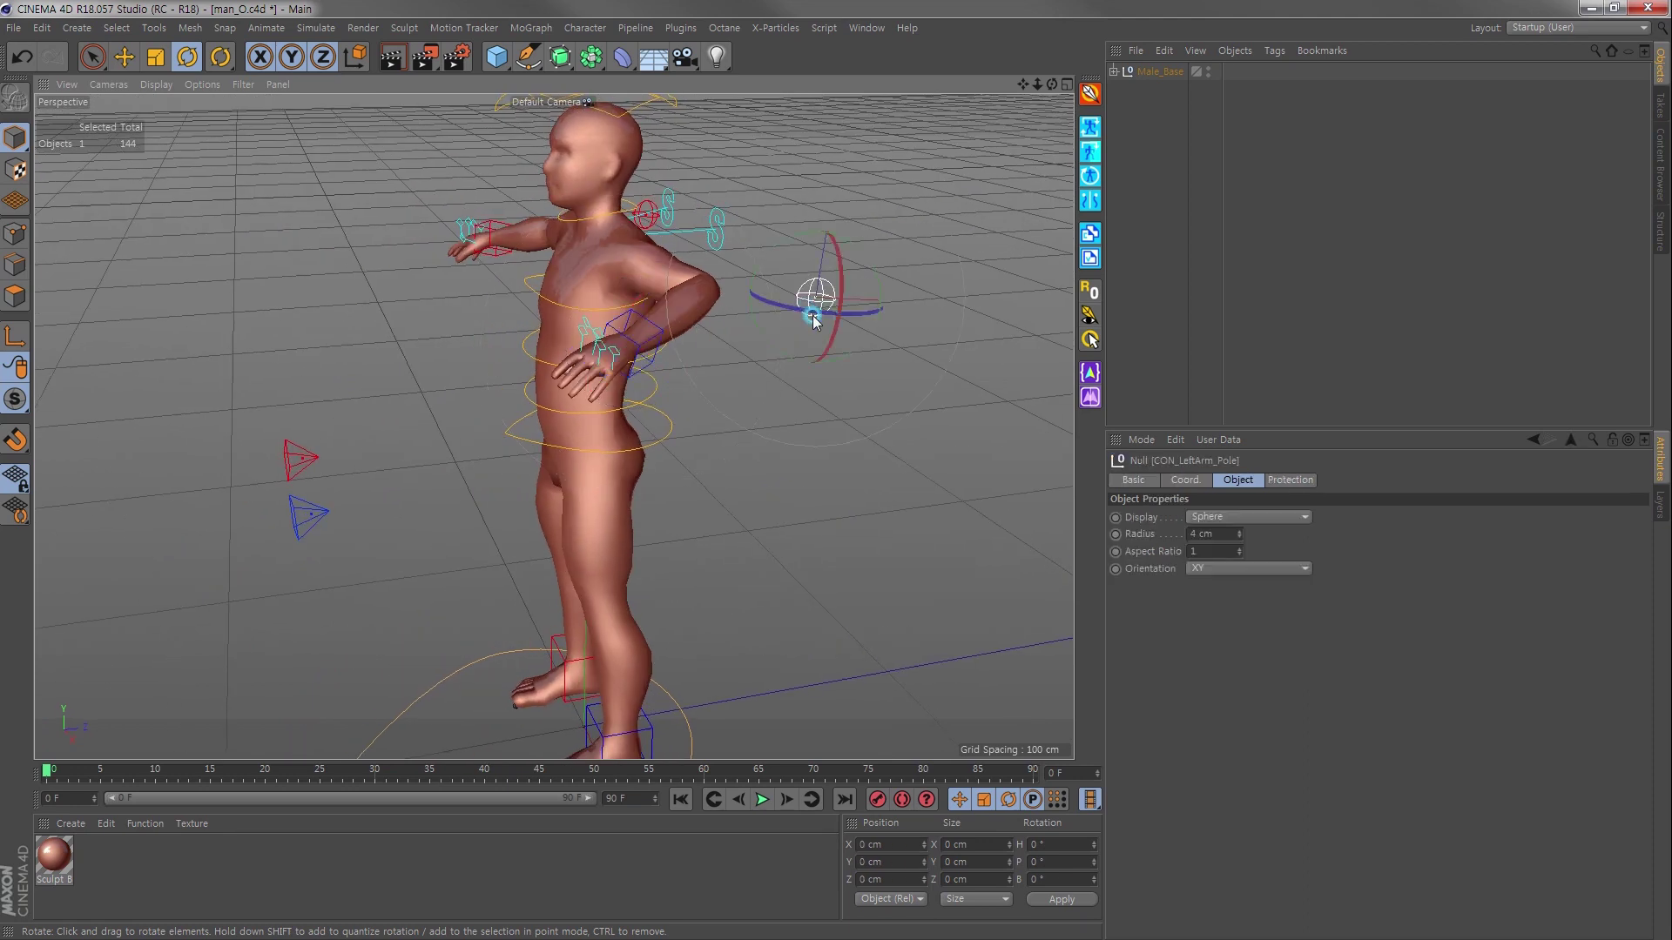
key(e)
mouse_move(881, 249)
mouse_down()
mouse_move(827, 242)
mouse_move(784, 304)
mouse_up()
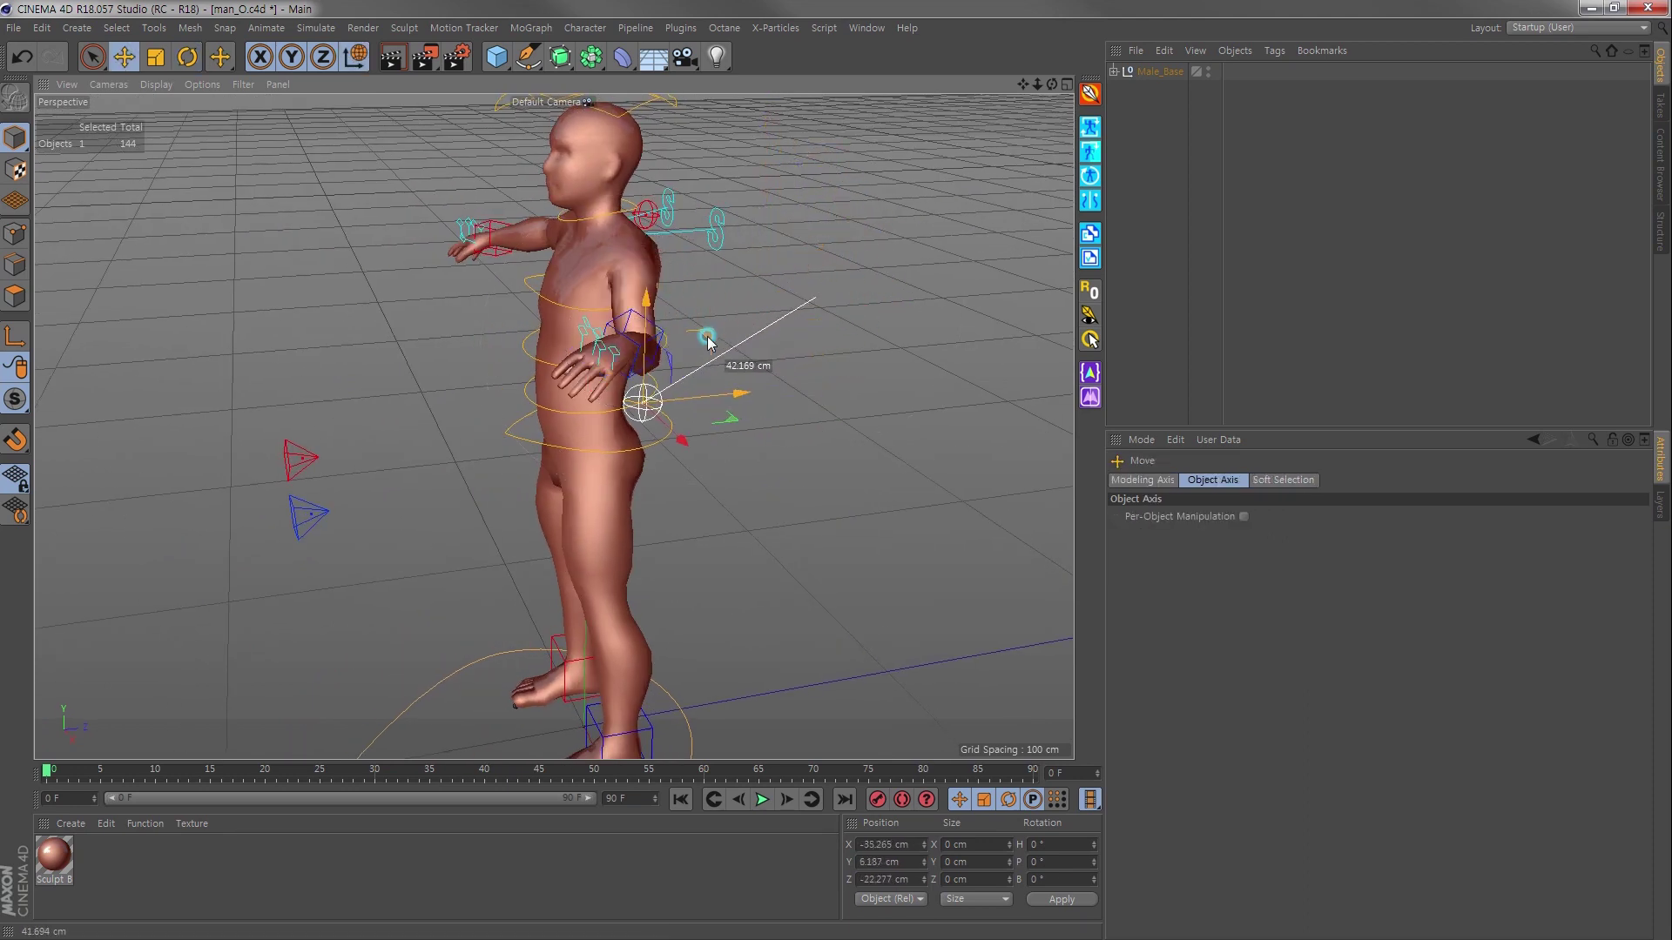
drag(783, 305, 828, 277)
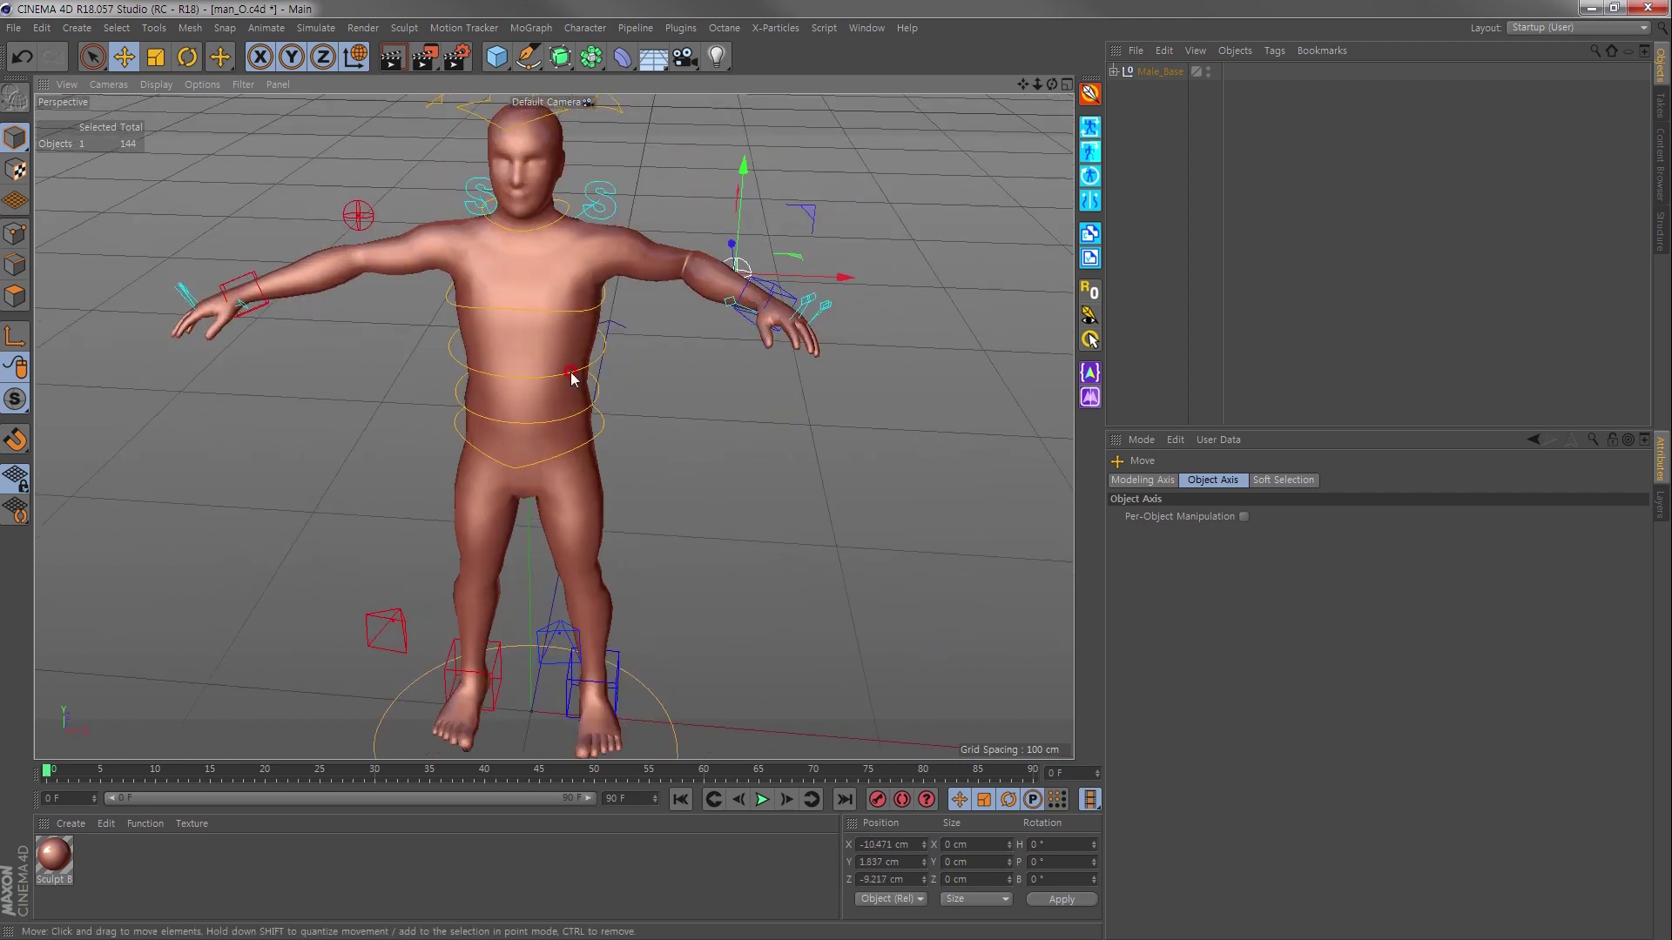
Step: Orbit and zoom in around the left hand, reselecting CON_LeftHand
mouse_move(572, 377)
alt+mouse_down()
mouse_move(567, 403)
mouse_move(642, 279)
alt+mouse_up()
scroll(751, 332, up, 3)
scroll(760, 311, up, 4)
click(760, 311)
alt+drag(761, 311, 578, 353)
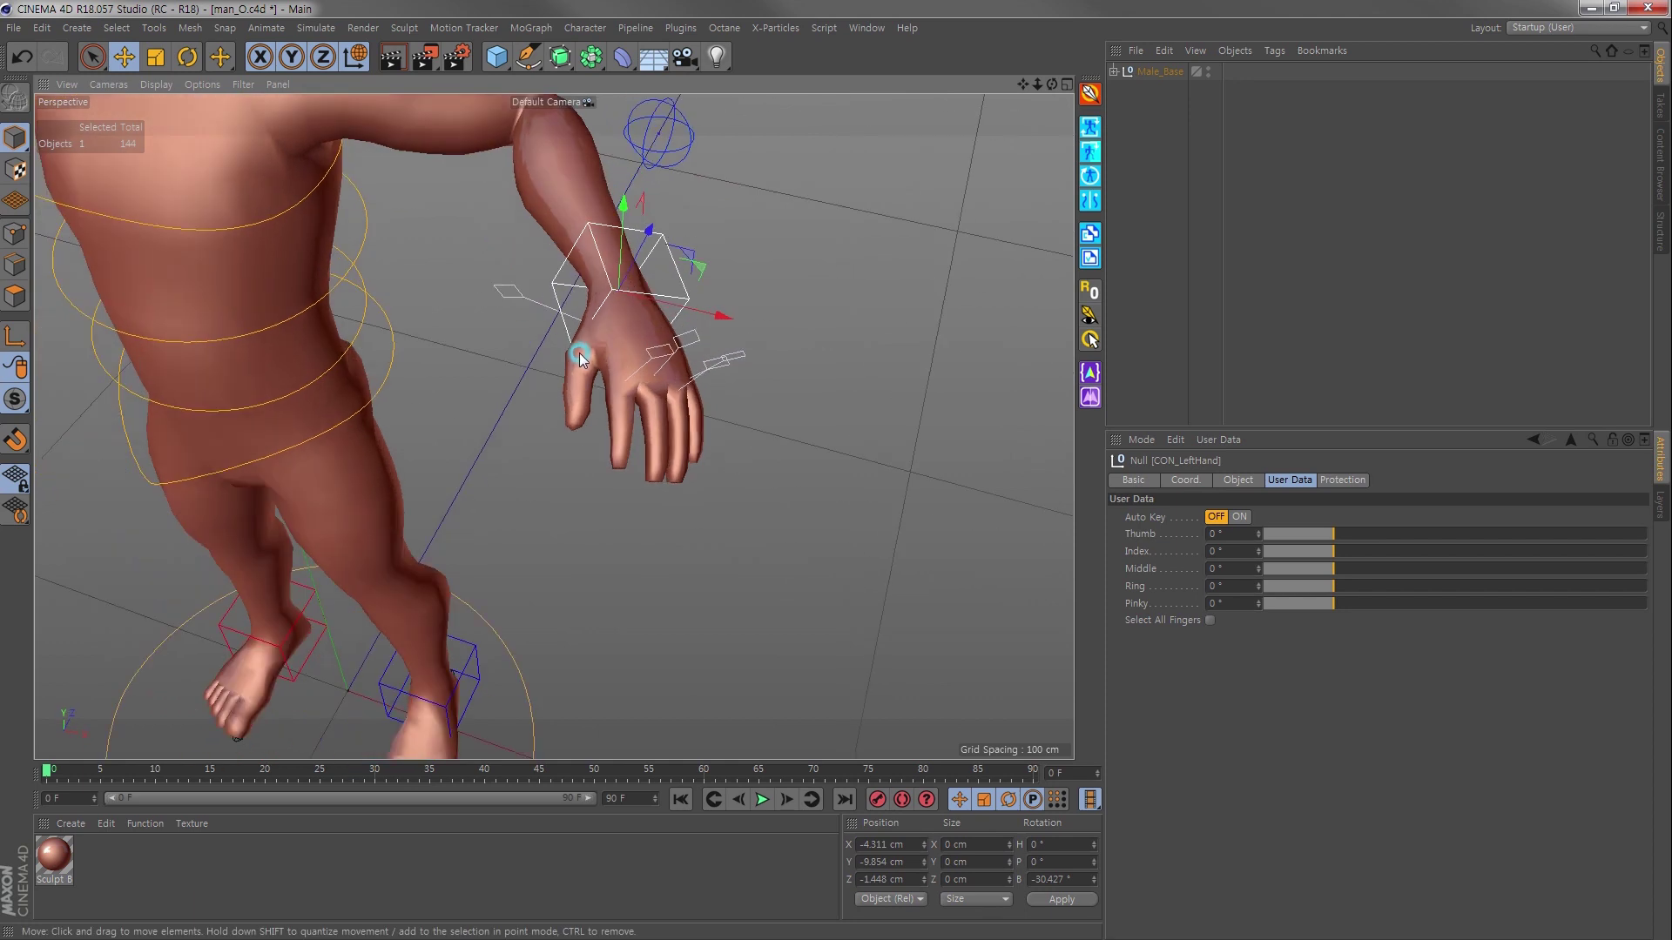
Step: Curl the left index finger to Mid 38° and End 88° with its HUD sliders
scroll(670, 353, up, 4)
alt+drag(769, 348, 681, 350)
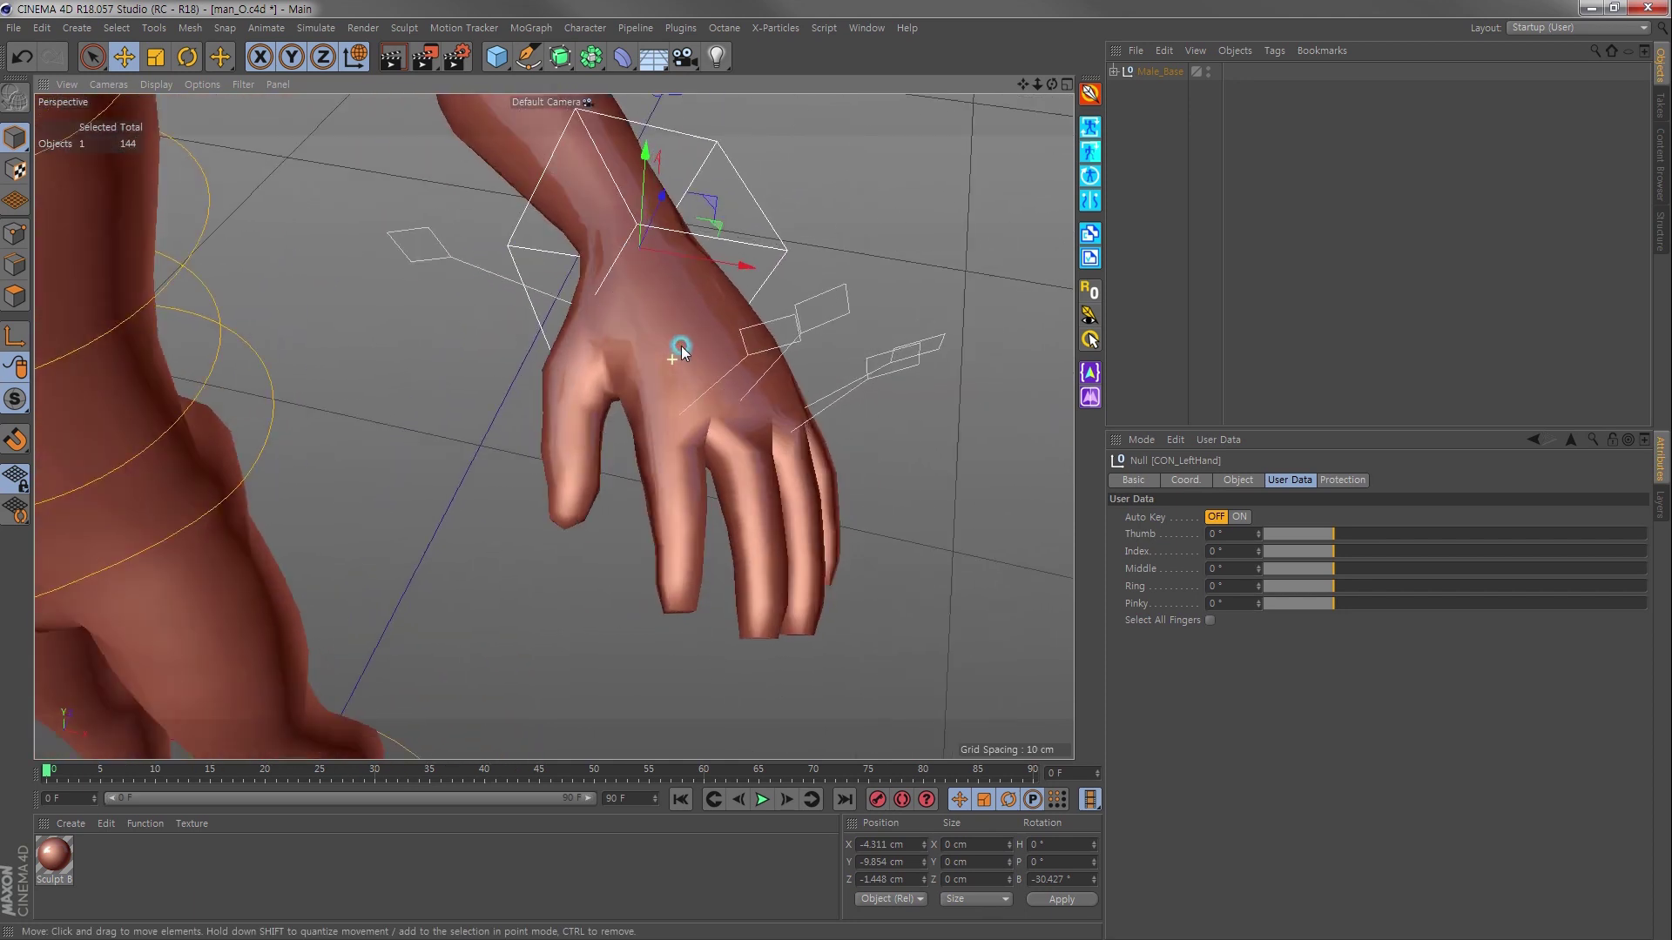
click(451, 262)
mouse_move(764, 332)
alt+mouse_down()
mouse_move(775, 362)
mouse_move(646, 459)
mouse_move(642, 440)
mouse_move(534, 396)
mouse_move(664, 488)
mouse_move(642, 429)
mouse_move(768, 454)
alt+mouse_up()
click(754, 373)
key(r)
click(698, 290)
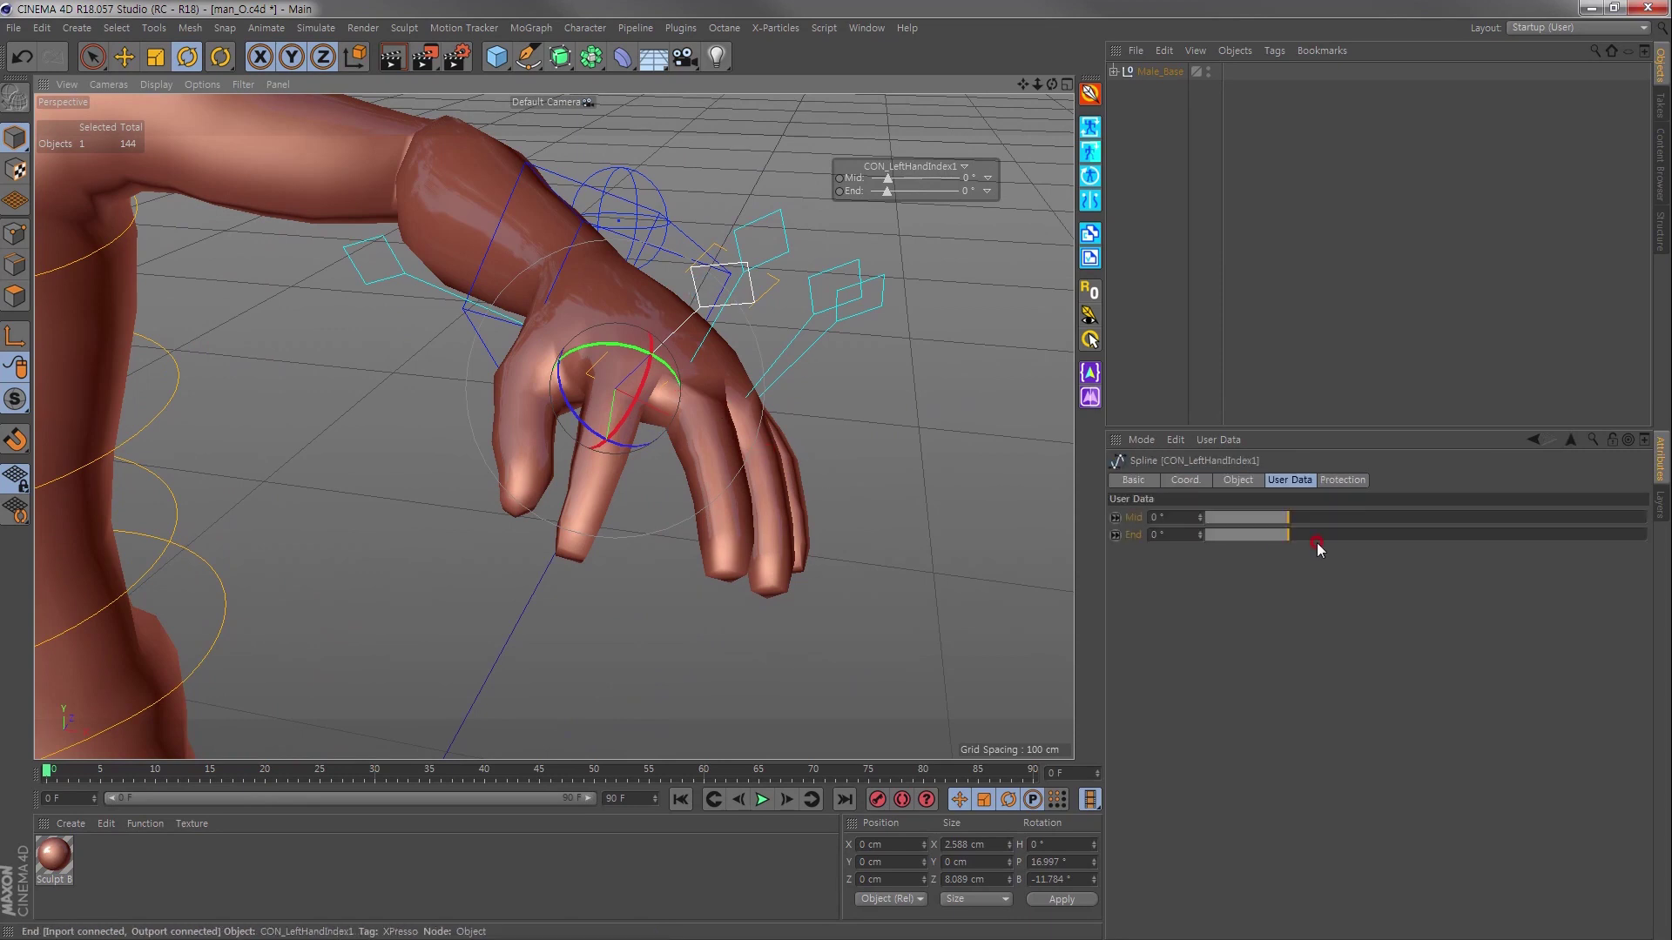
mouse_move(1300, 520)
mouse_down()
mouse_move(1336, 514)
mouse_move(1297, 520)
mouse_up()
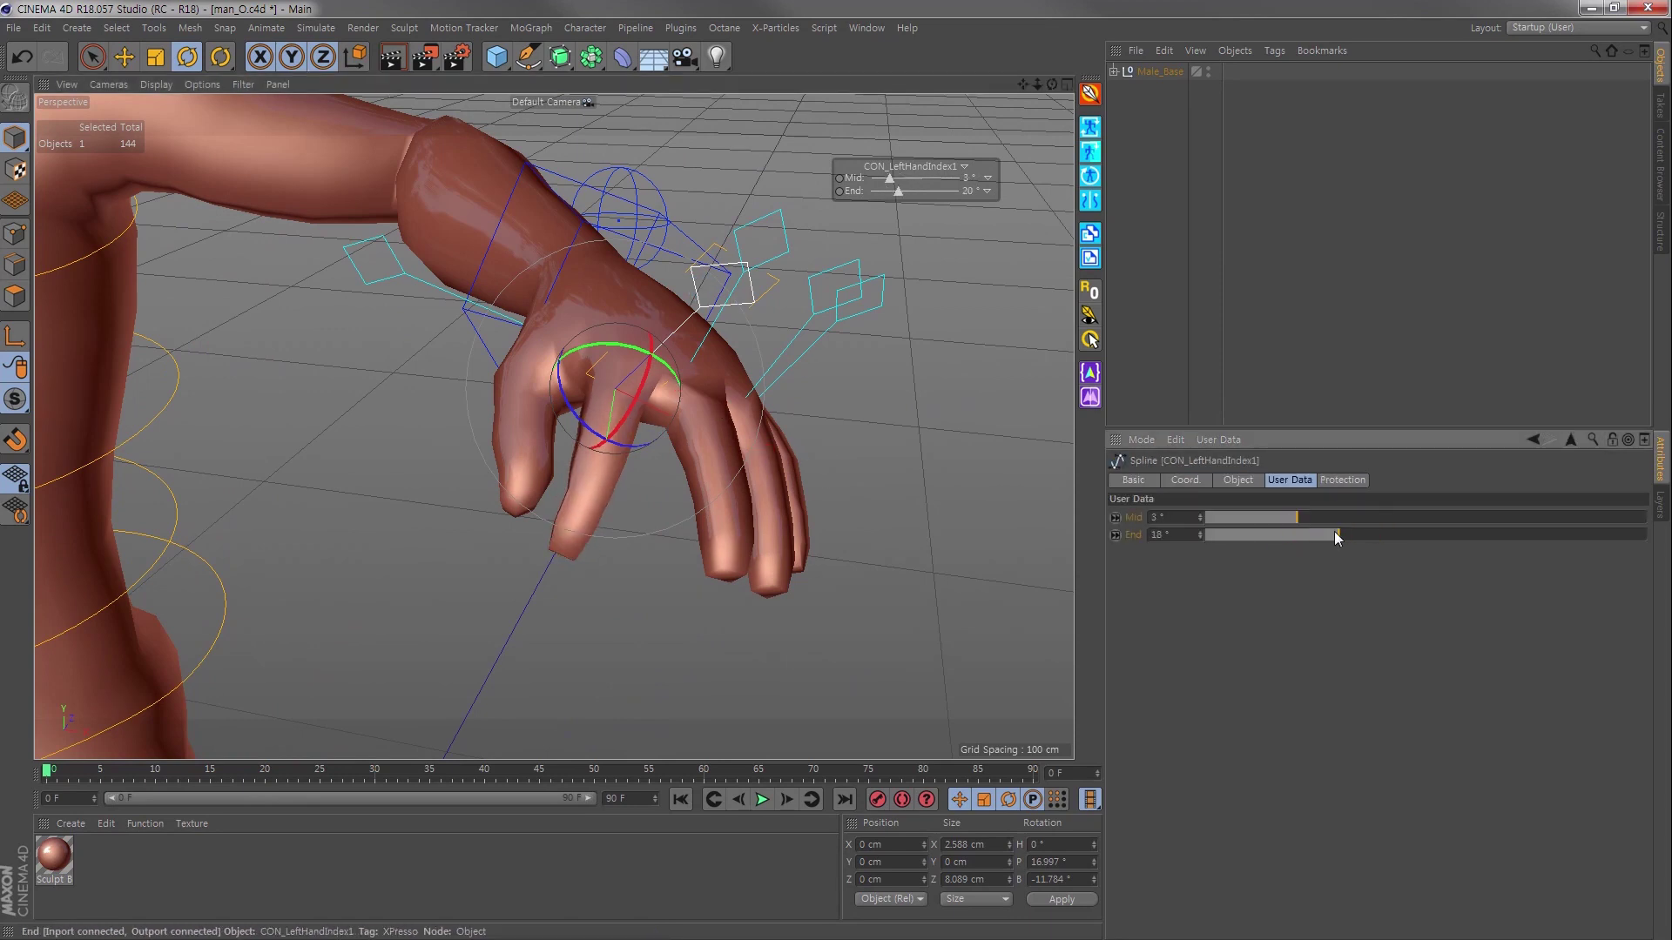
alt+drag(694, 430, 731, 436)
drag(888, 180, 937, 193)
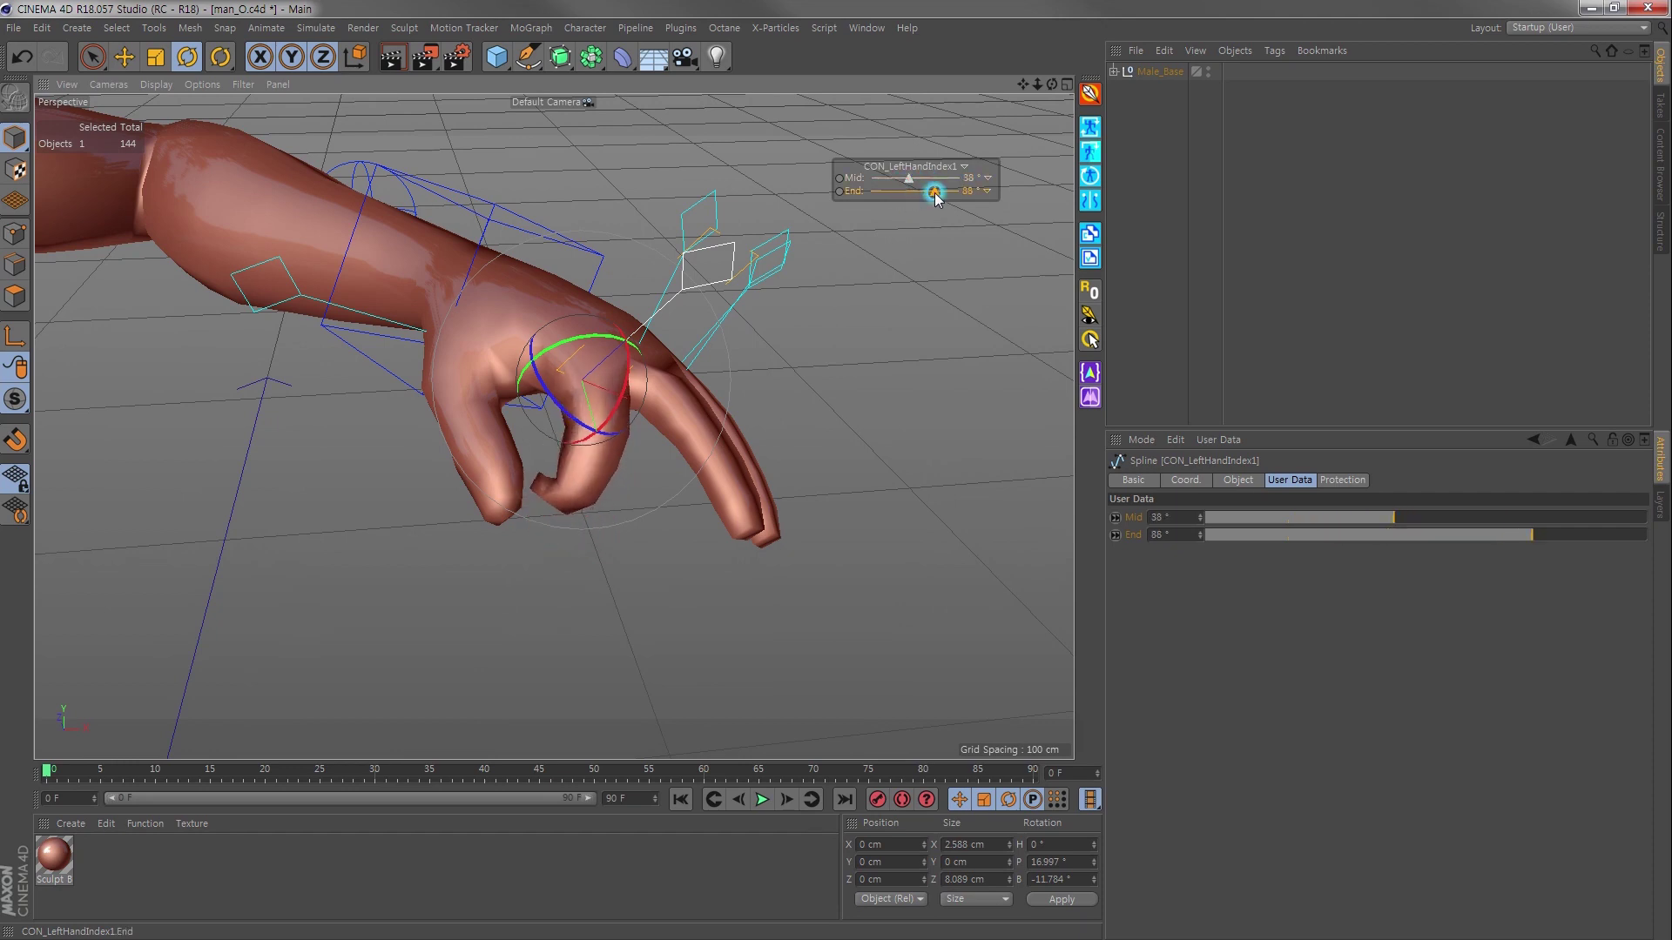
Step: Curl the left middle finger to Mid 54° and End 72°, then clear the selection
mouse_move(653, 350)
alt+mouse_down()
mouse_move(692, 388)
mouse_move(716, 249)
alt+mouse_up()
click(705, 240)
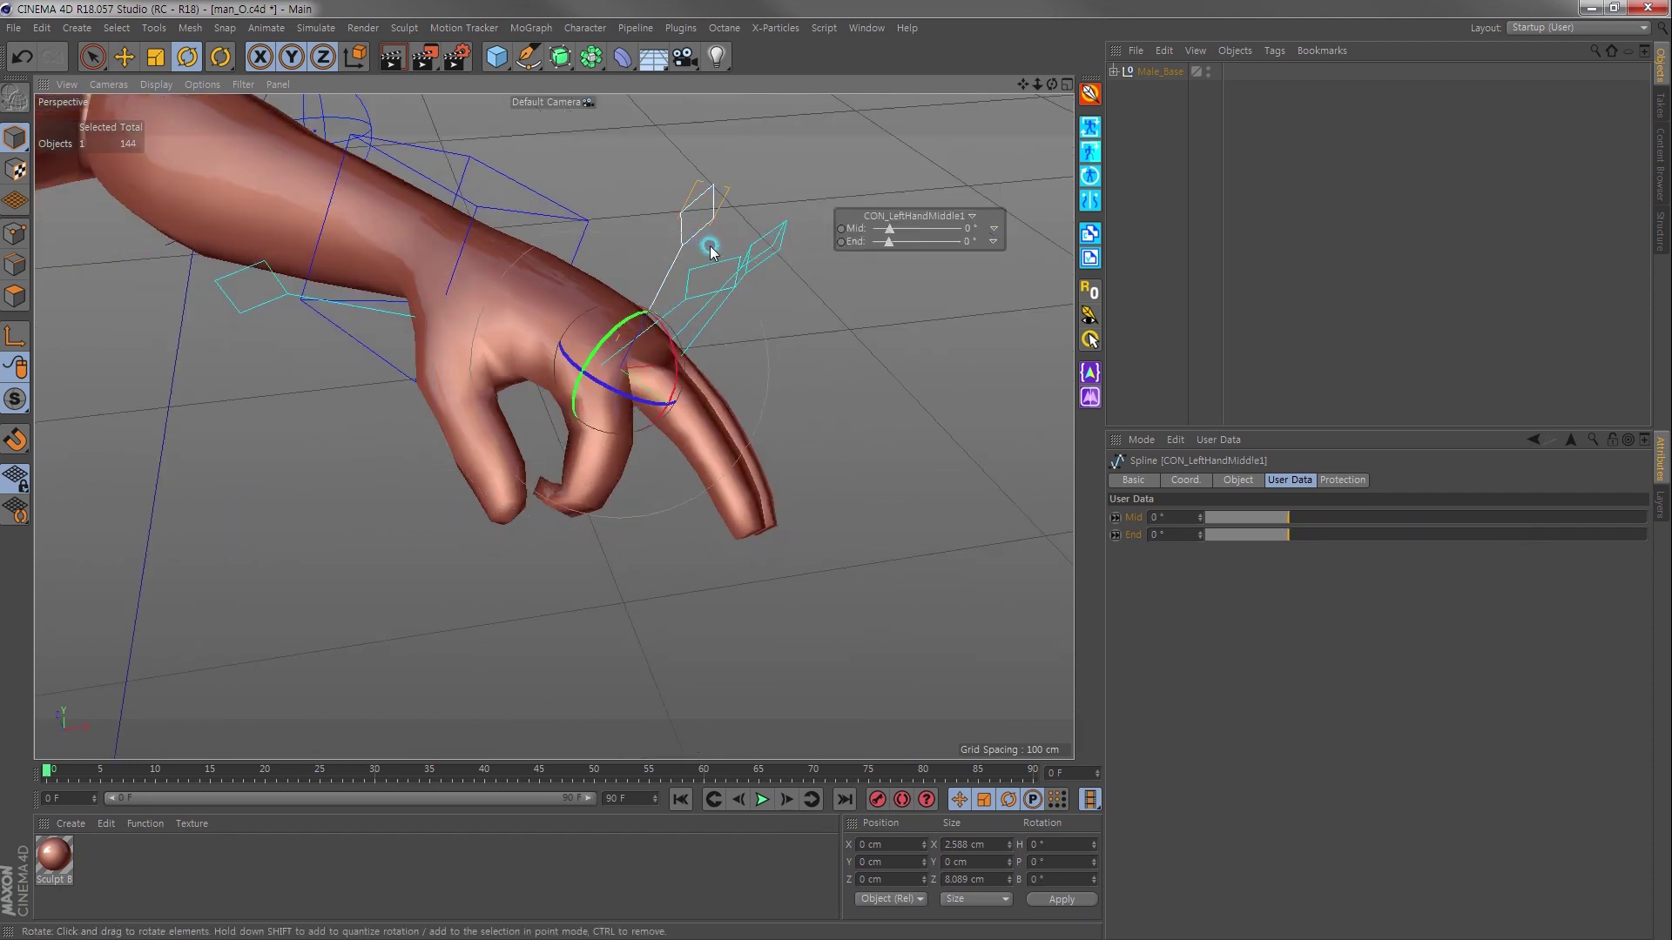
drag(900, 227, 927, 250)
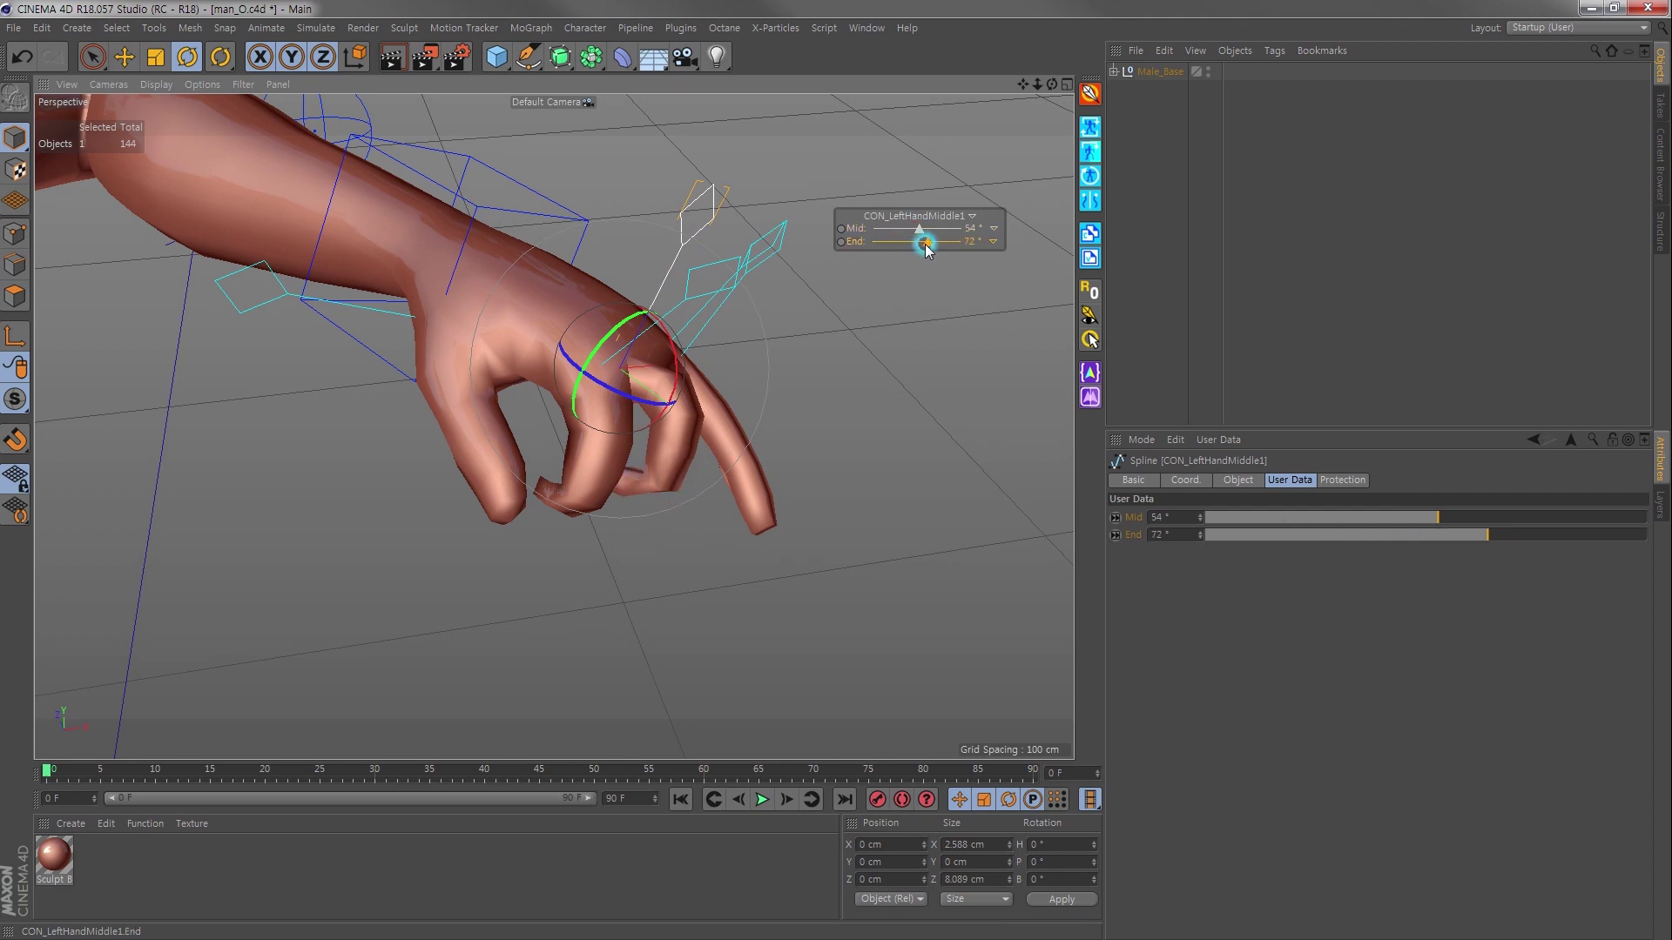
drag(674, 349, 725, 377)
click(987, 316)
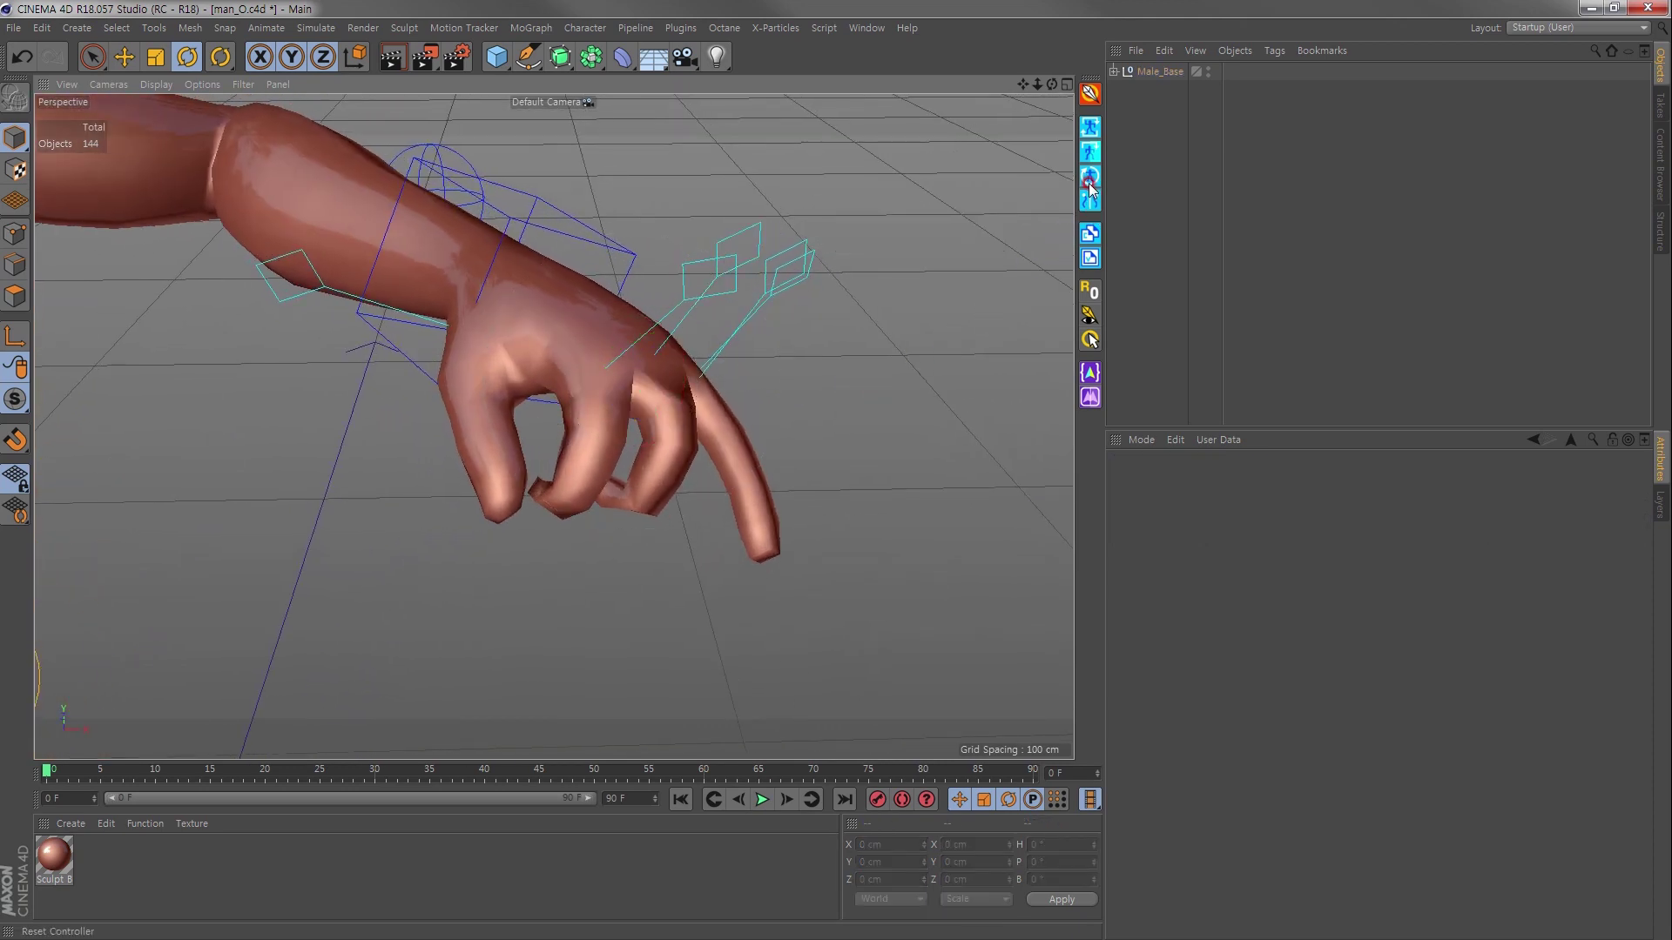
Step: Zoom and orbit around the left arm and select the CON_LeftHand controller
scroll(780, 351, down, 5)
mouse_move(534, 459)
alt+mouse_down()
mouse_move(672, 436)
mouse_move(552, 422)
alt+mouse_up()
scroll(672, 436, up, 3)
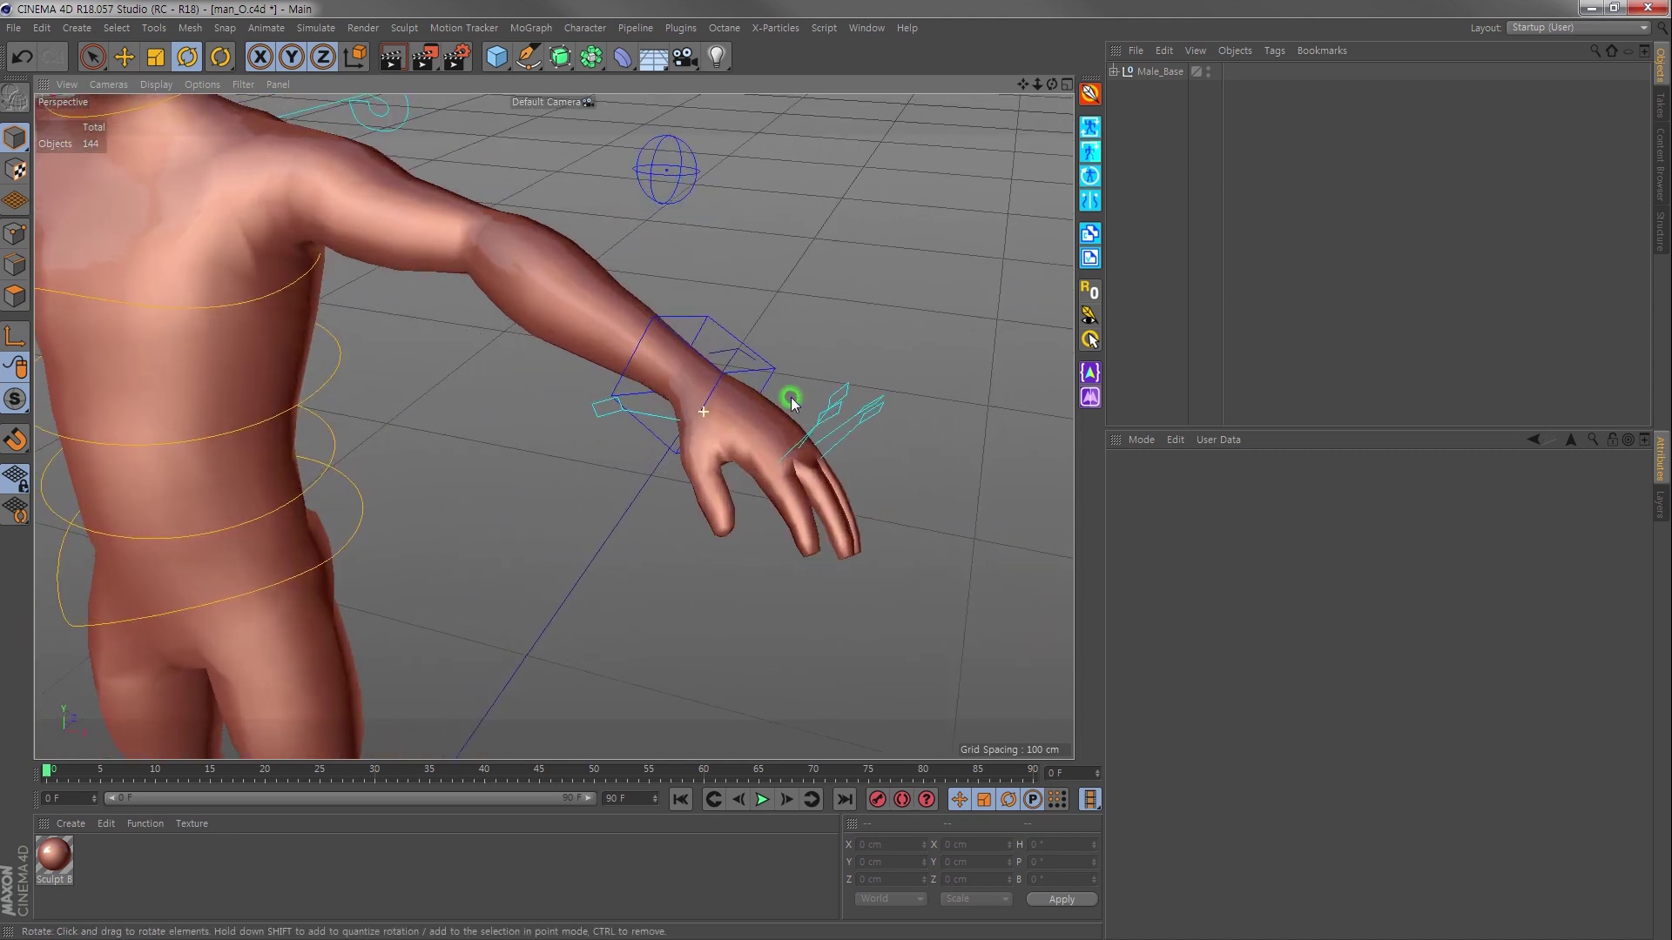
click(767, 365)
scroll(553, 422, up, 2)
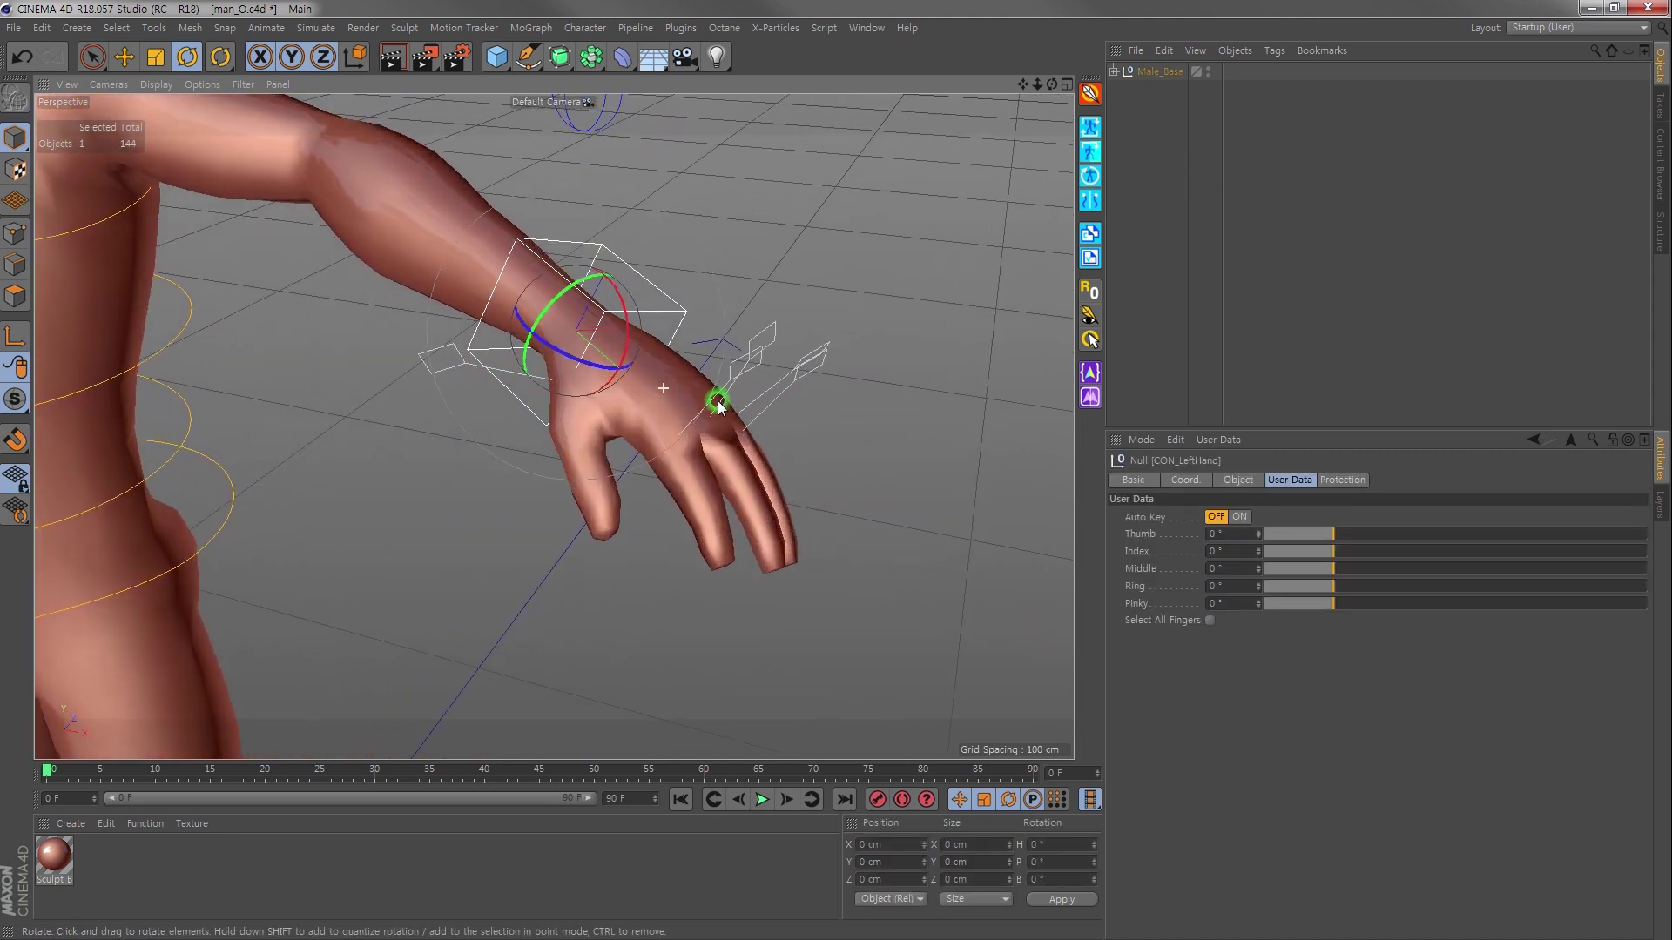
alt+drag(710, 389, 679, 399)
scroll(762, 478, down, 4)
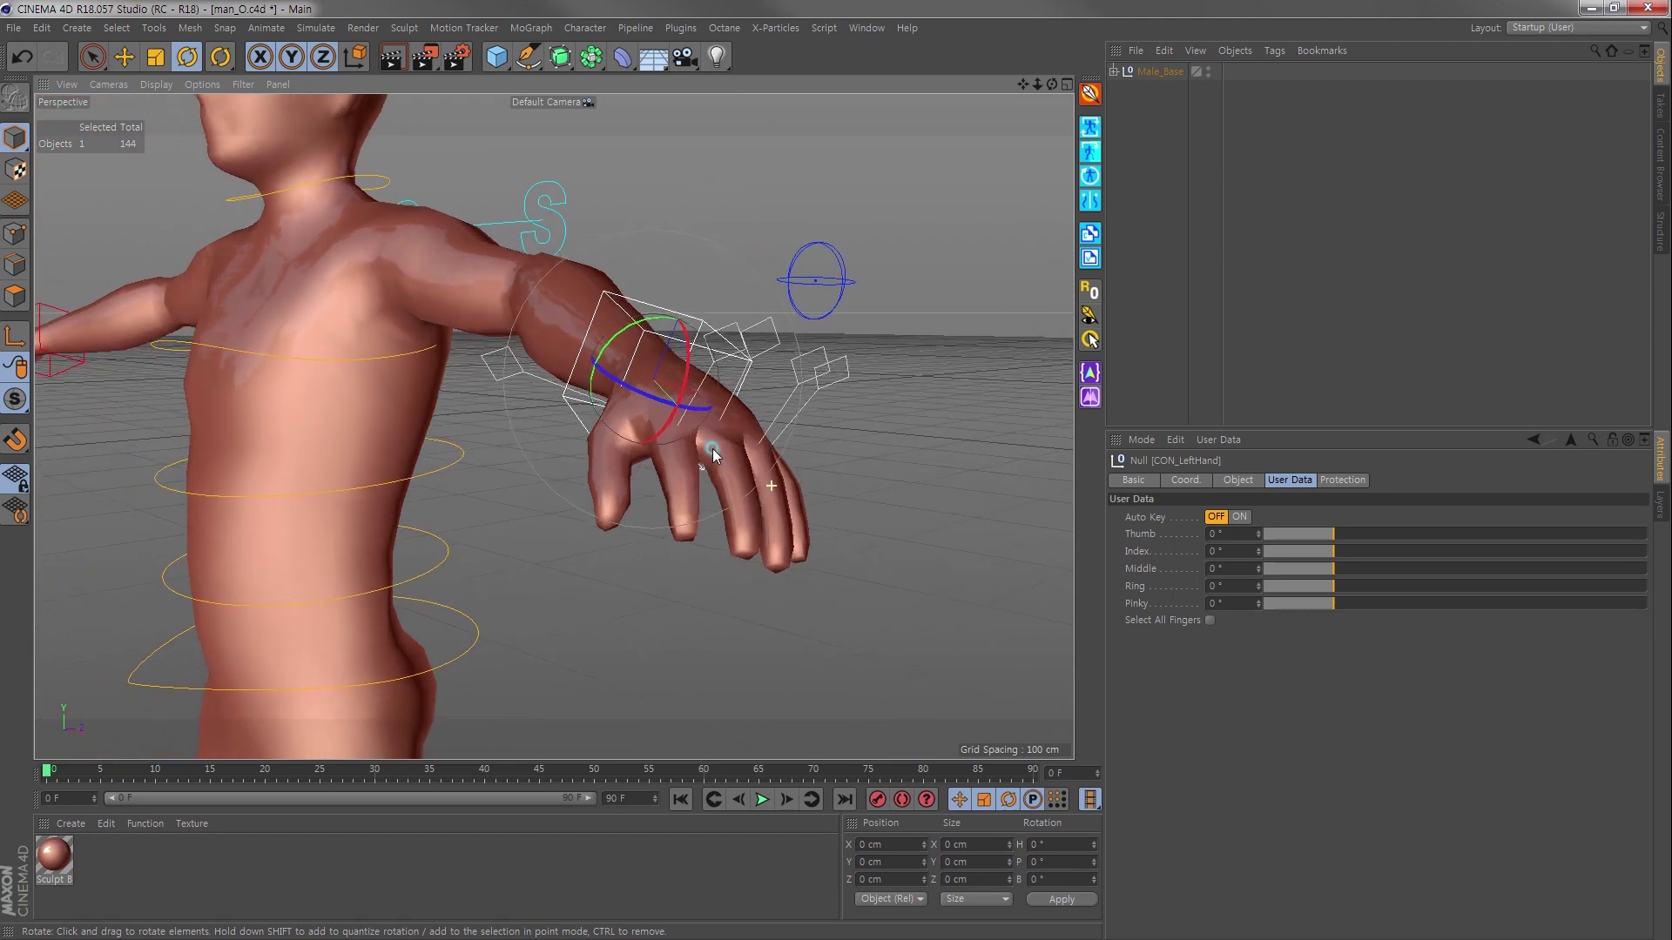
scroll(874, 508, up, 4)
Step: Test the Thumb curl and Index bend sliders, returning the index finger to 0°
mouse_move(1340, 538)
mouse_down()
mouse_move(1291, 540)
mouse_move(1333, 534)
mouse_move(1354, 554)
mouse_move(1294, 556)
mouse_move(1468, 564)
mouse_move(1333, 569)
mouse_move(1507, 586)
mouse_move(1333, 586)
mouse_move(1519, 592)
mouse_move(1333, 603)
mouse_up()
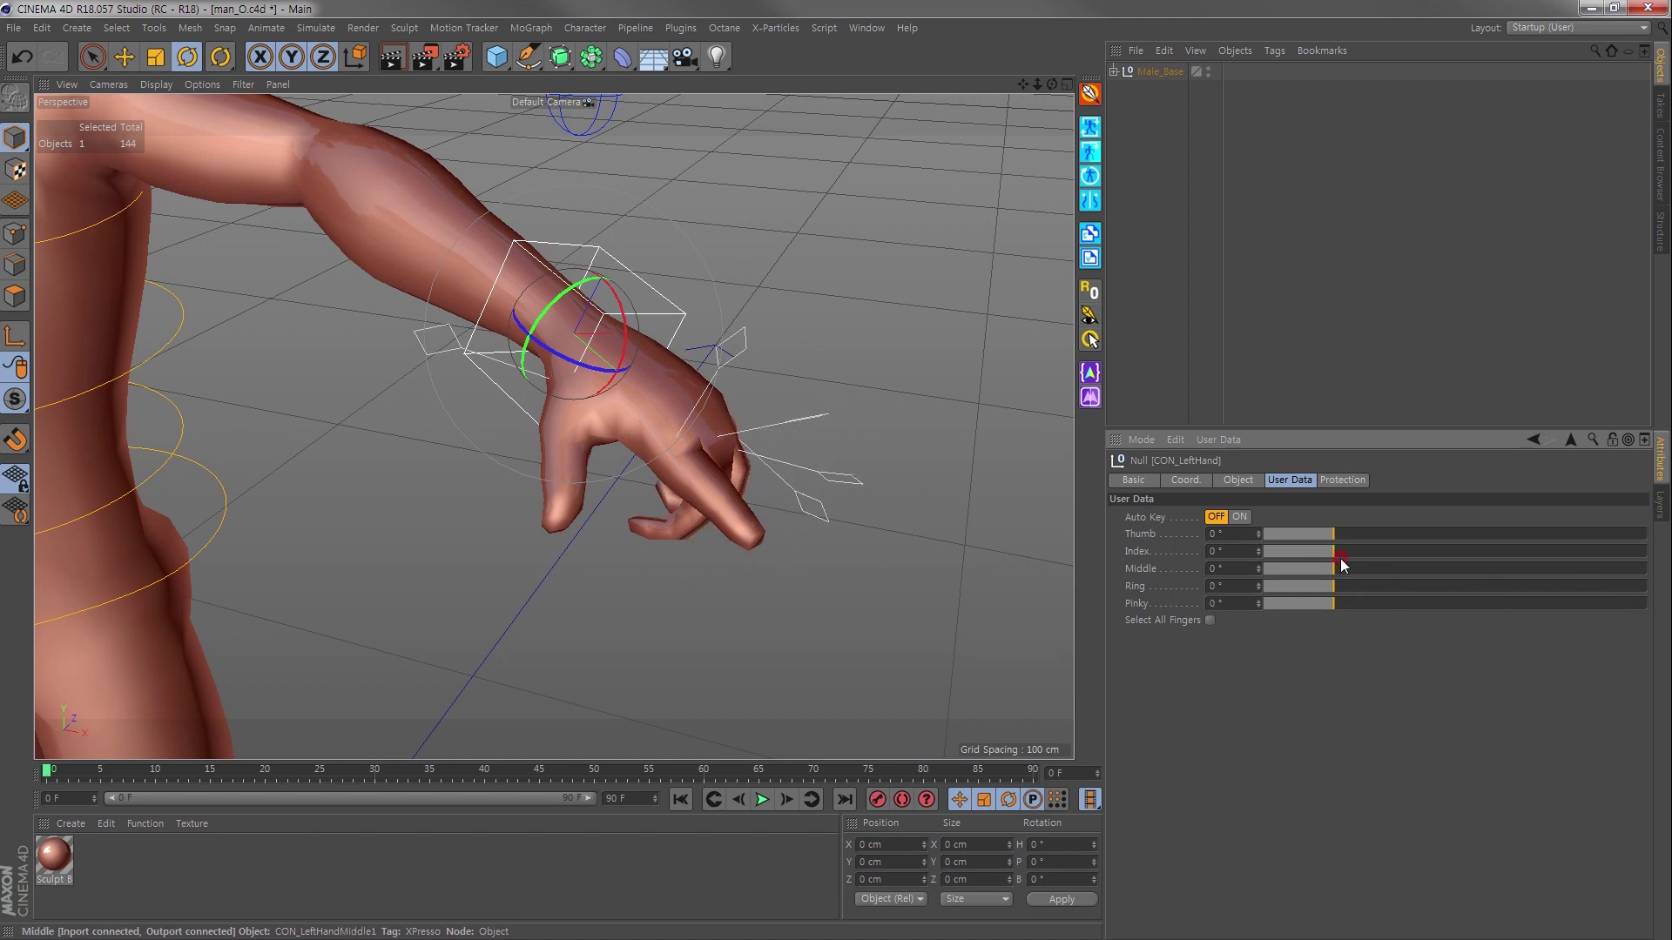
mouse_move(1350, 555)
mouse_down()
mouse_move(1388, 553)
mouse_move(1294, 558)
mouse_move(1333, 552)
mouse_up()
alt+drag(791, 414, 681, 474)
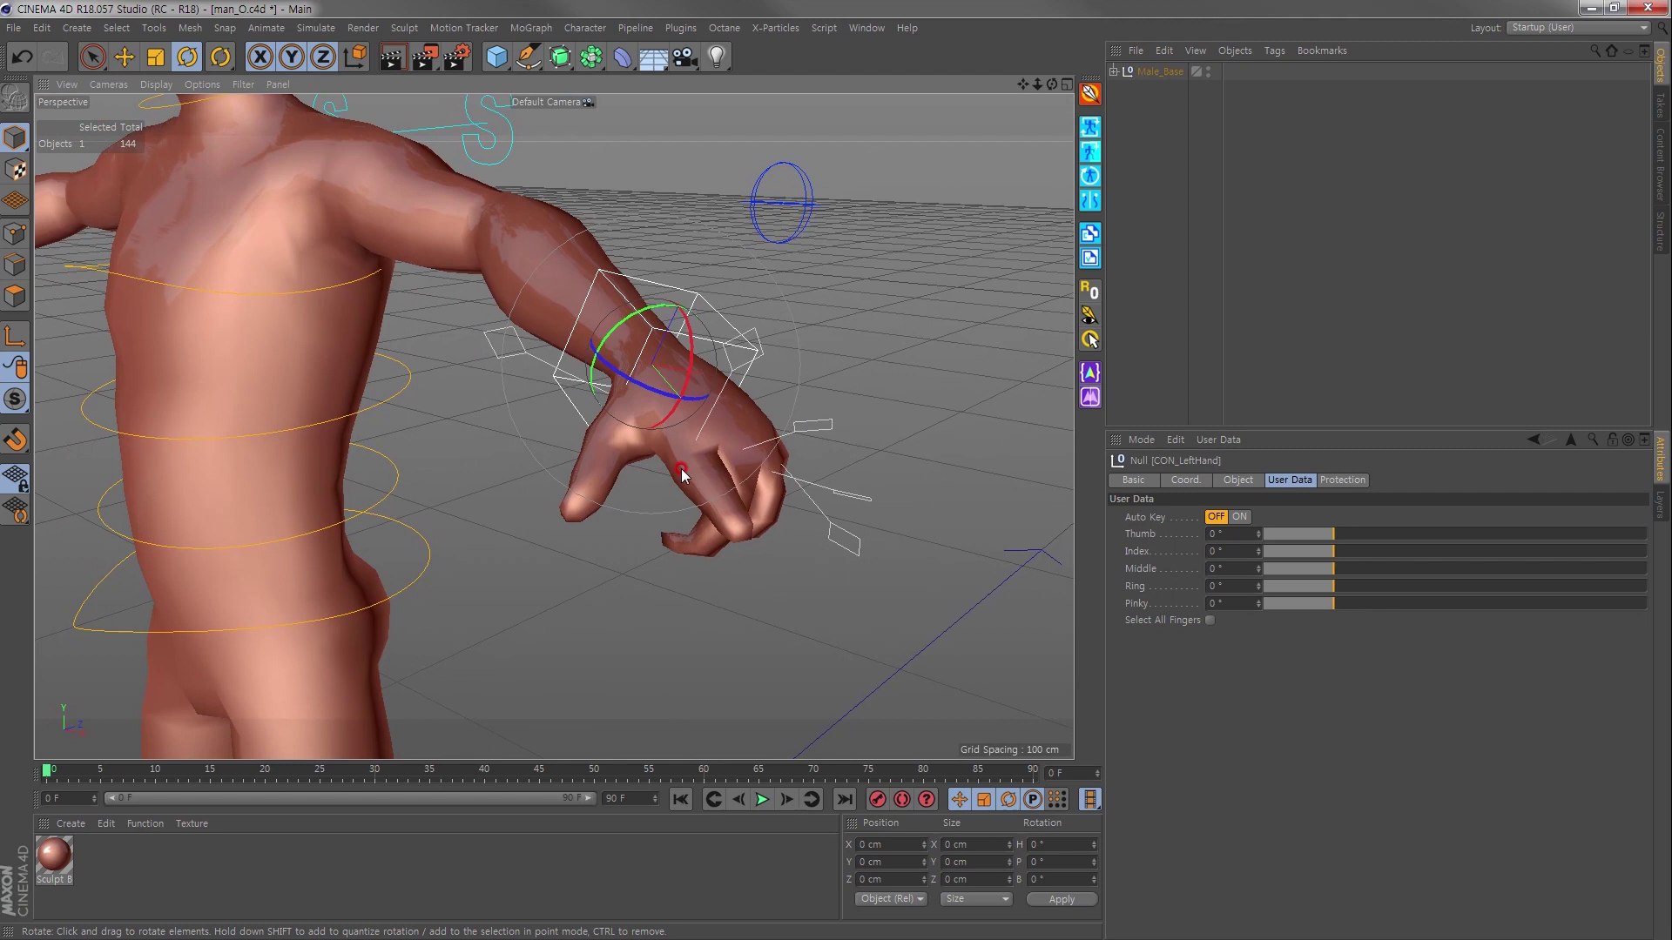
alt+drag(681, 468, 786, 491)
Step: Turn on Auto Key and rotate the left shoulder controller to raise the arm
click(1241, 517)
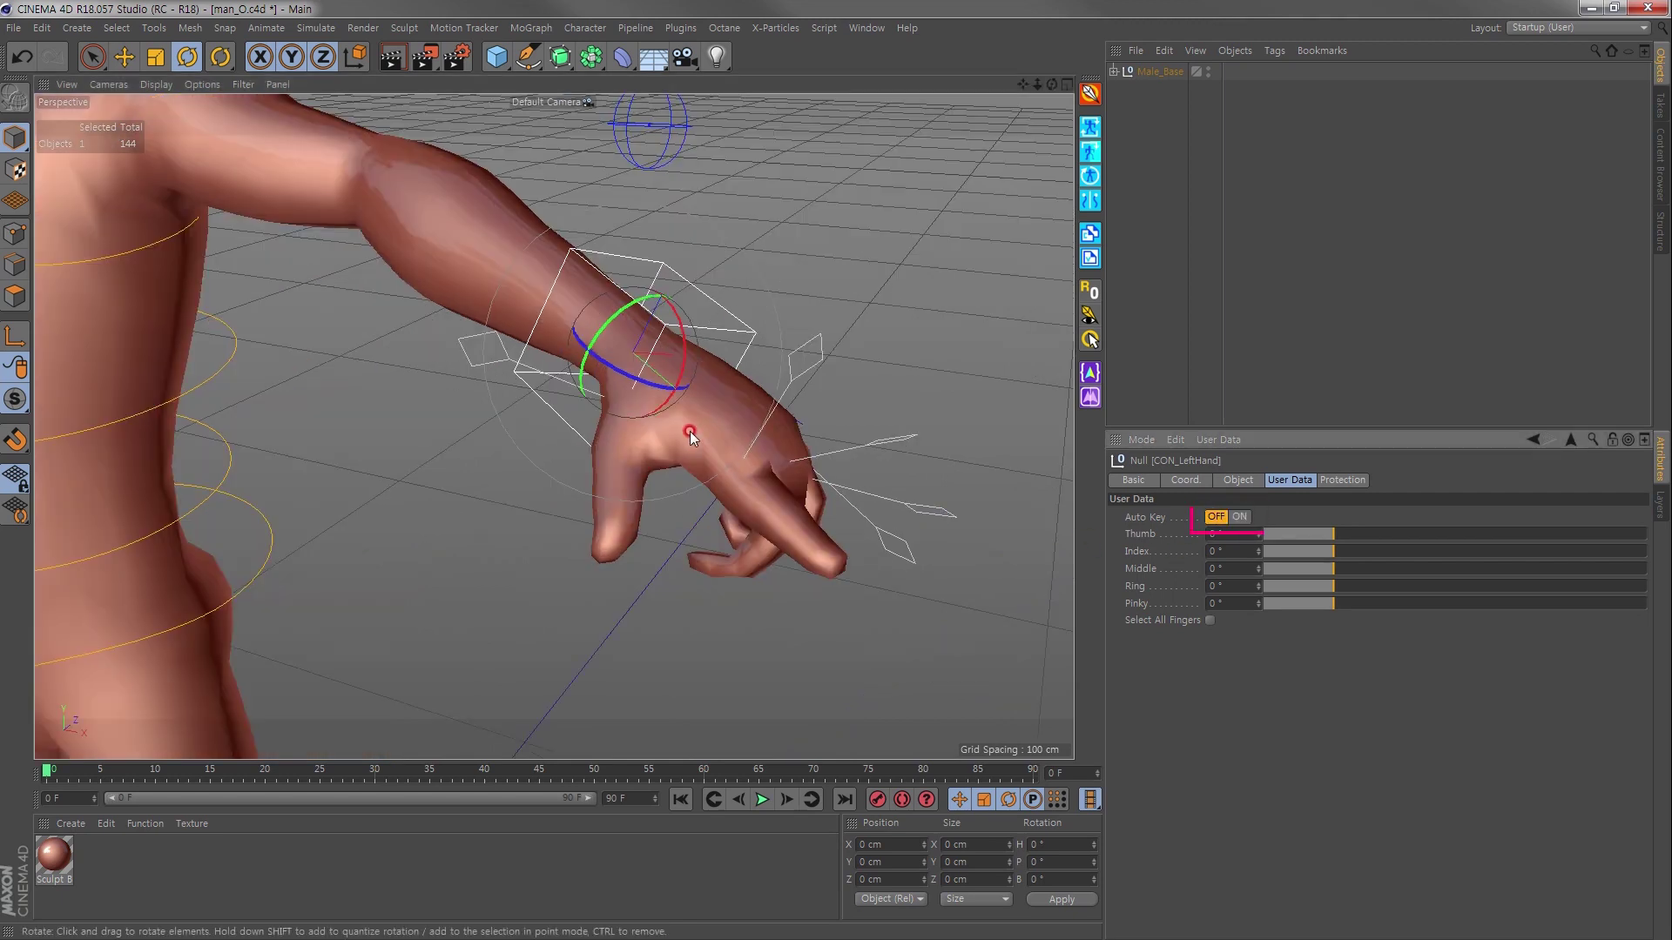
mouse_move(676, 426)
alt+mouse_down()
mouse_move(687, 440)
mouse_move(488, 365)
mouse_move(601, 544)
mouse_move(523, 437)
mouse_move(594, 490)
alt+mouse_up()
click(468, 357)
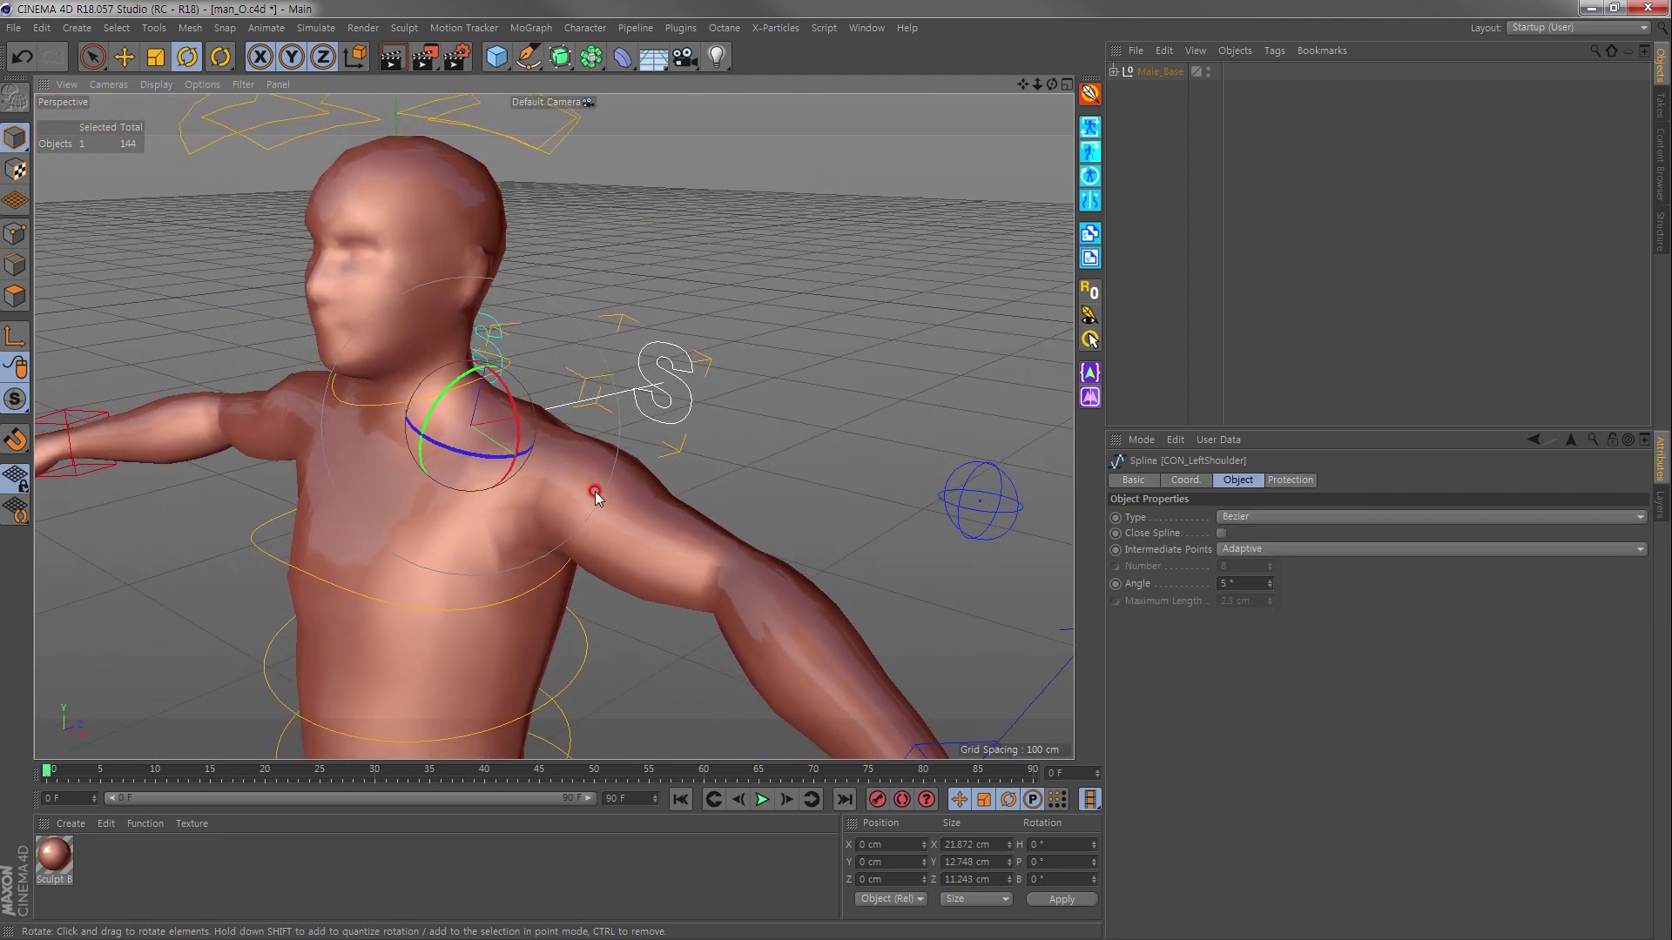
mouse_move(512, 406)
mouse_down()
mouse_move(509, 351)
mouse_move(511, 441)
mouse_move(509, 369)
mouse_move(510, 391)
mouse_up()
click(666, 607)
Step: Test-lift and rotate the left foot controller, then undo back to rest
key(e)
mouse_move(631, 571)
mouse_down()
mouse_move(635, 422)
mouse_move(635, 448)
mouse_move(471, 497)
mouse_move(392, 555)
mouse_up()
key(r)
key(ctrl+z)
key(ctrl+z)
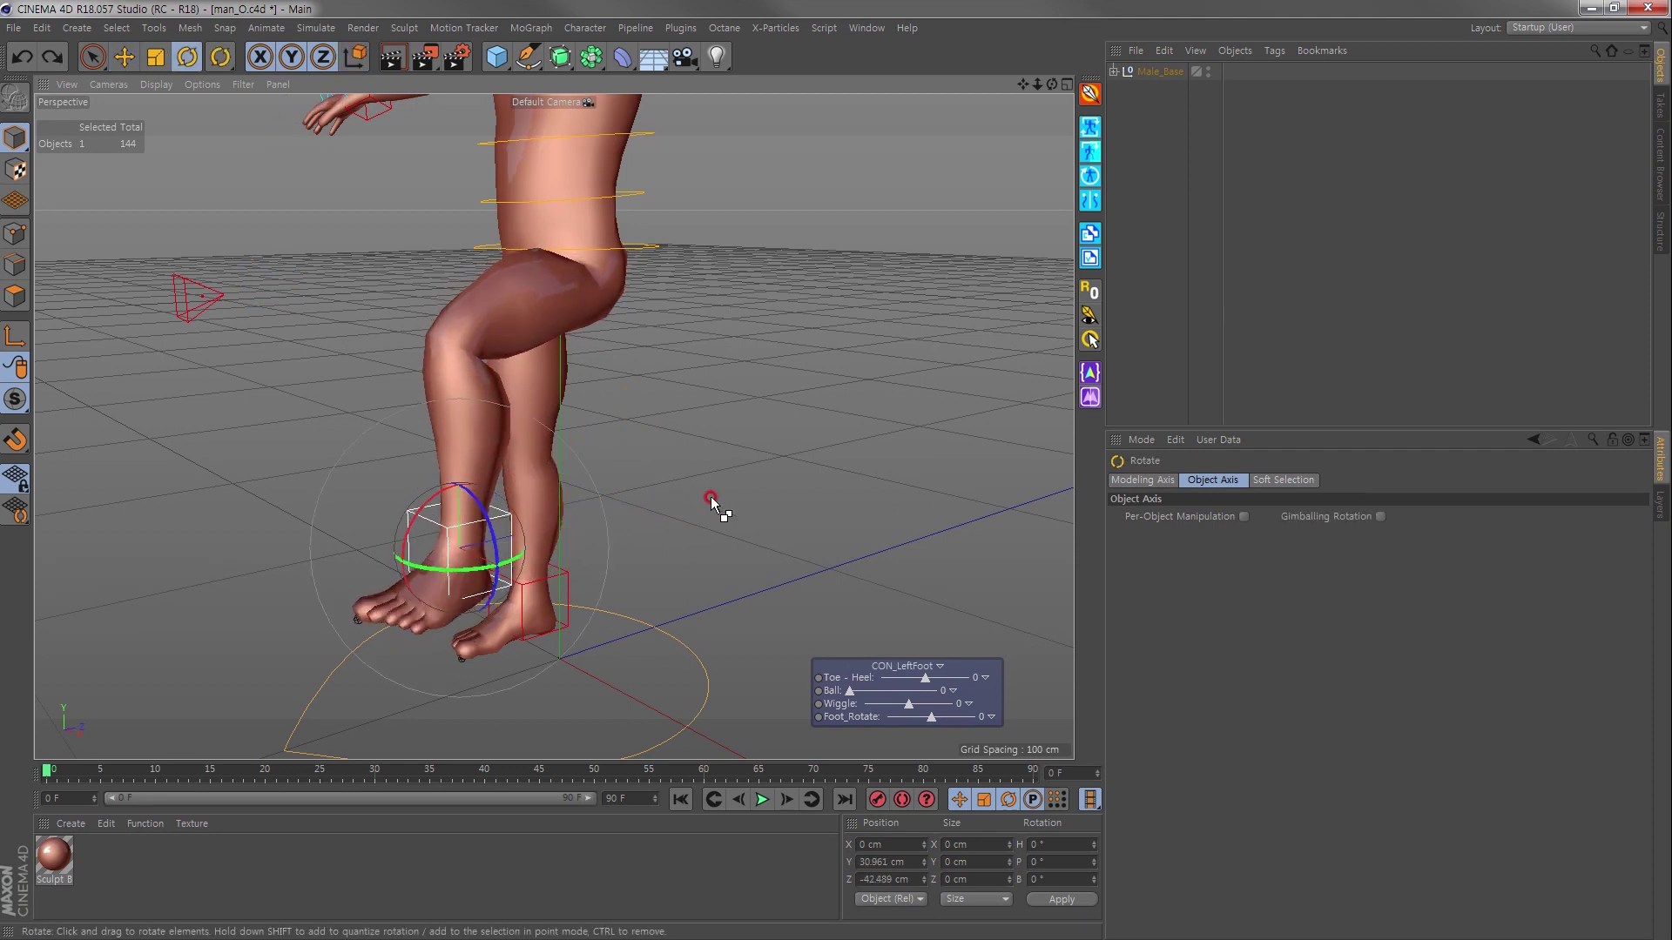
key(ctrl+z)
key(ctrl+z)
key(ctrl+z)
Step: Zoom and orbit around both feet, reselecting the left foot controller
scroll(707, 496, up, 2)
scroll(680, 505, up, 2)
scroll(644, 518, up, 2)
scroll(607, 533, up, 2)
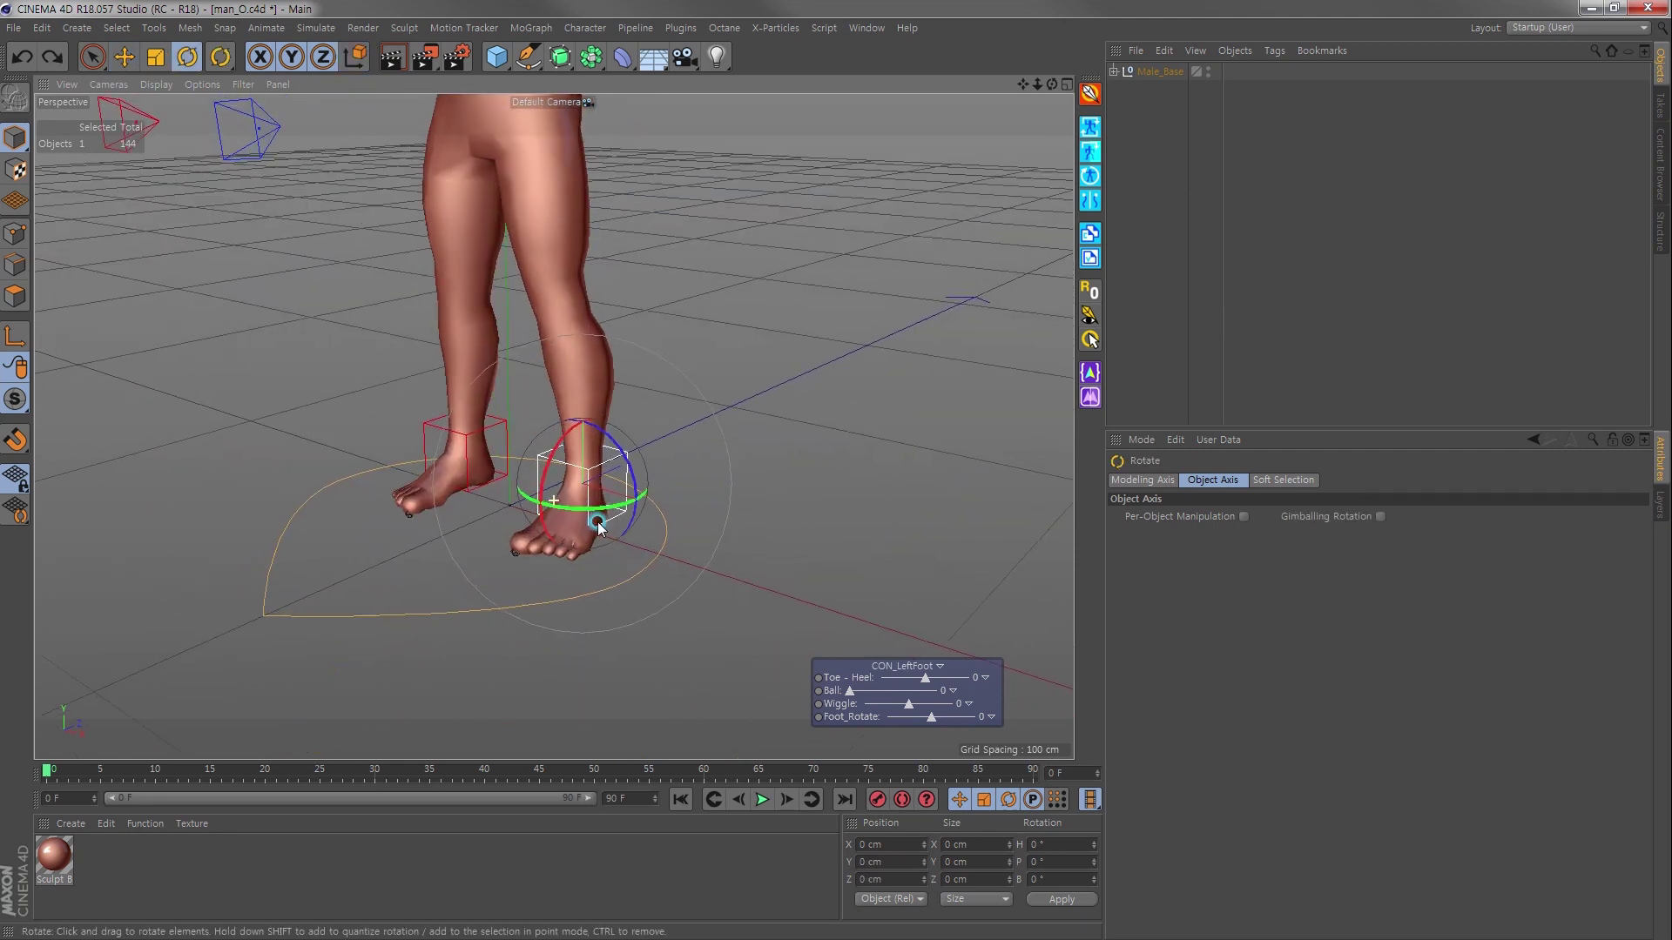
mouse_move(607, 533)
alt+mouse_down()
mouse_move(485, 488)
mouse_move(746, 399)
alt+mouse_up()
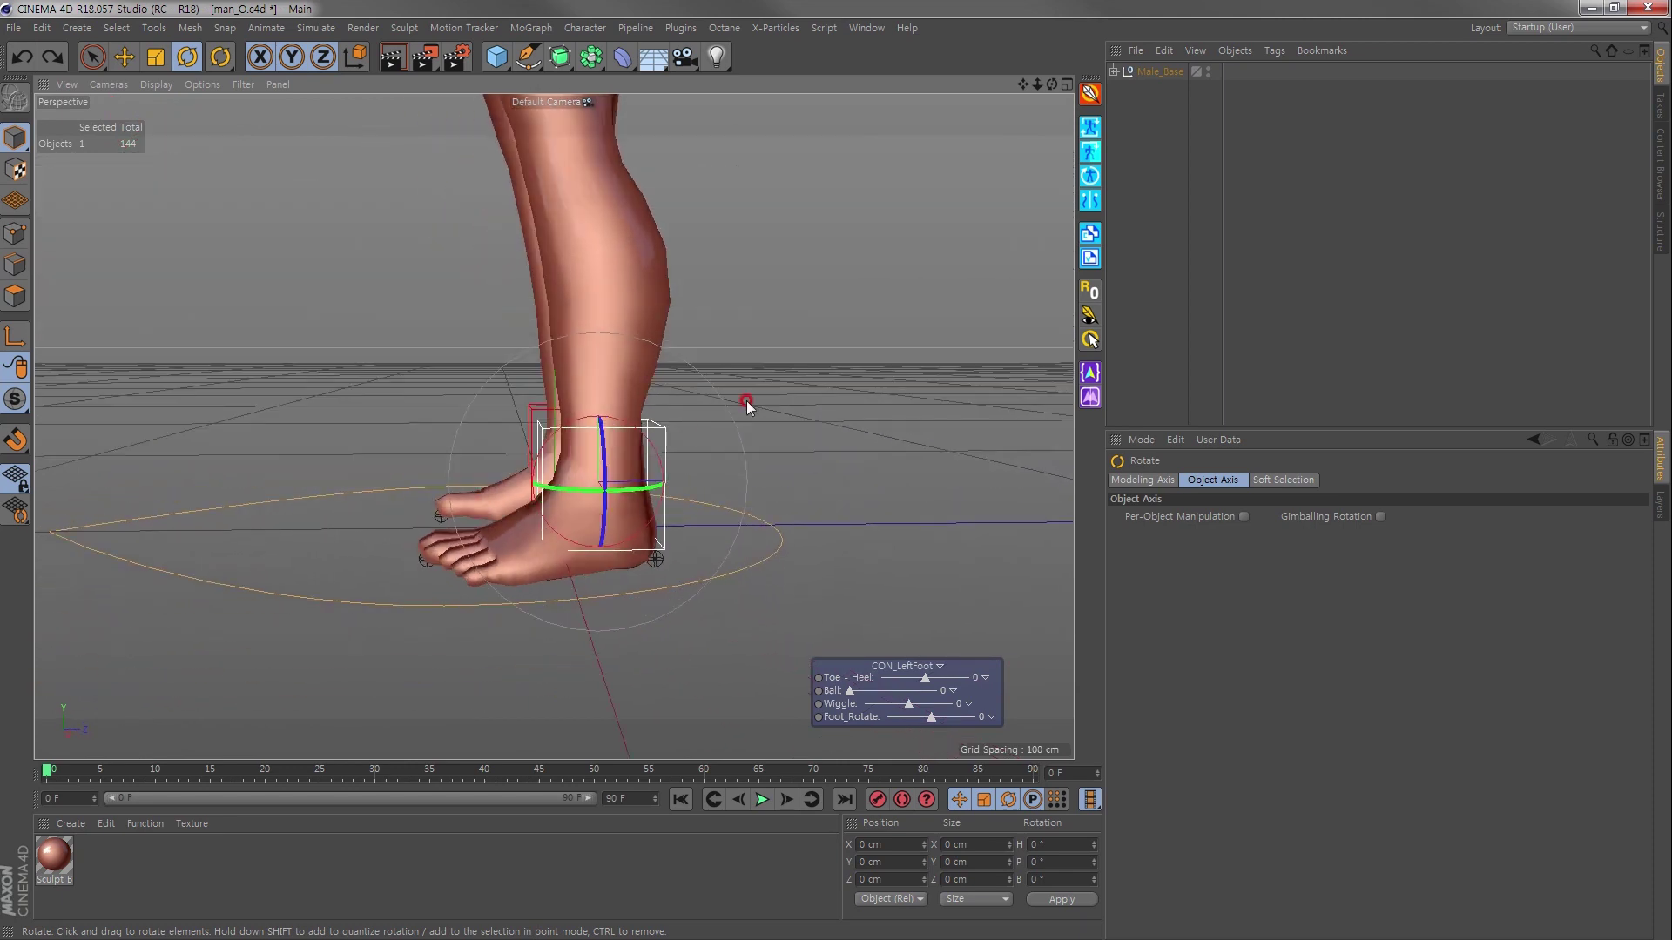
click(746, 400)
mouse_move(536, 526)
alt+mouse_down()
mouse_move(590, 541)
mouse_move(641, 478)
alt+mouse_up()
click(642, 478)
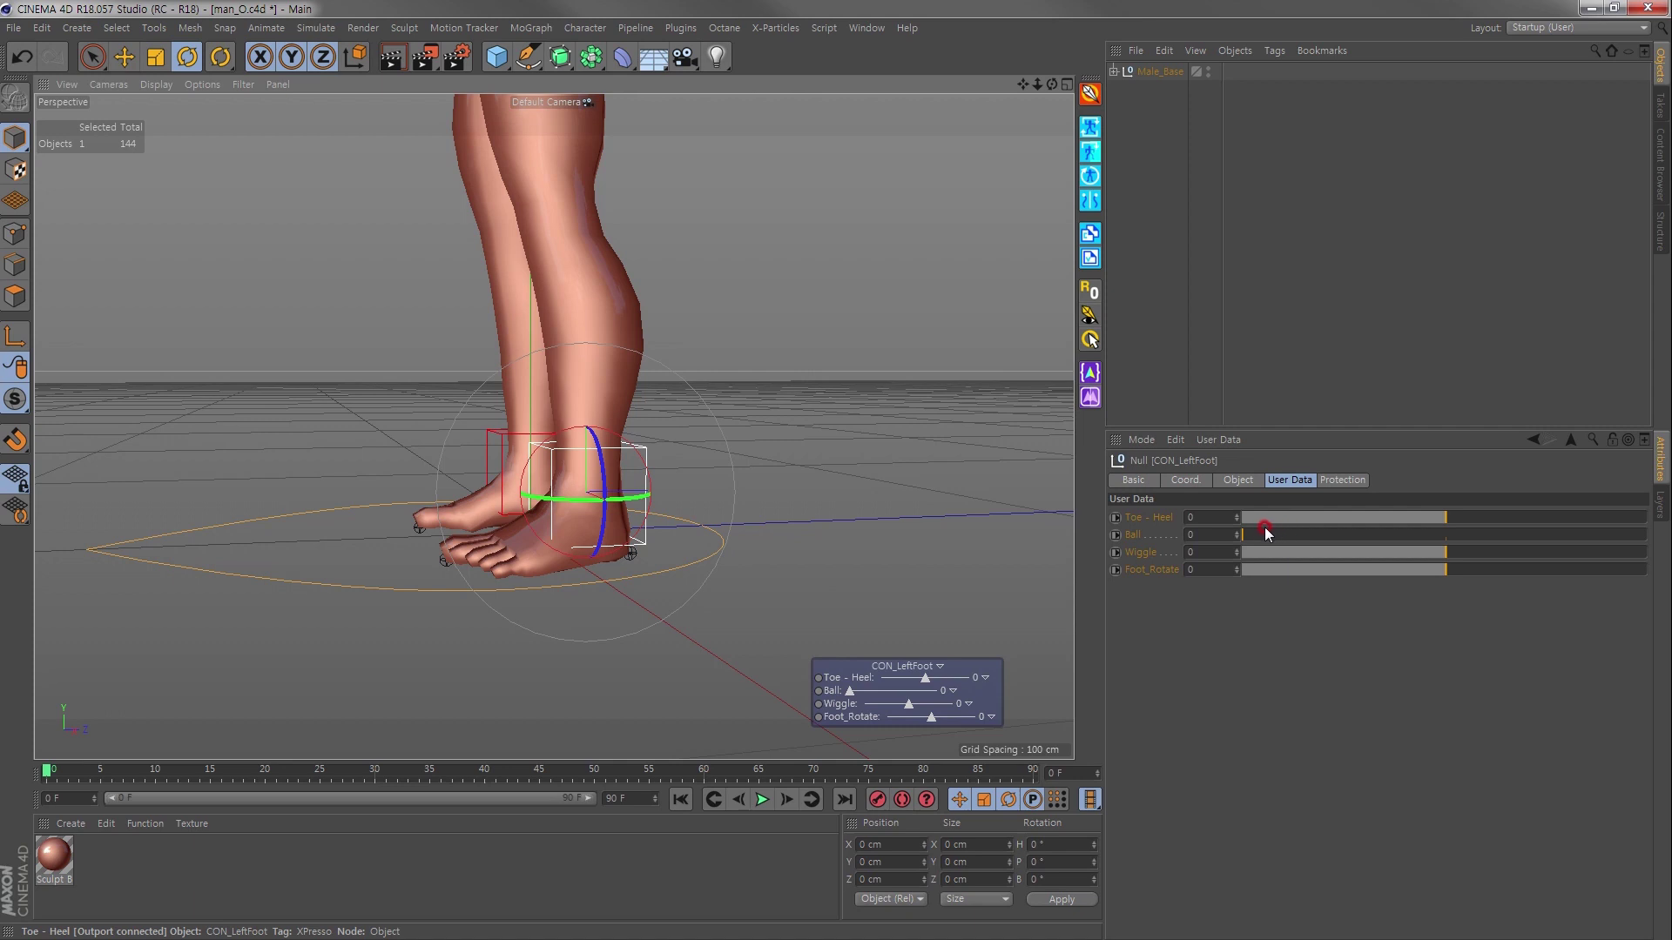
scroll(548, 520, up, 2)
mouse_move(597, 523)
alt+mouse_down()
mouse_move(615, 560)
mouse_move(840, 607)
alt+mouse_up()
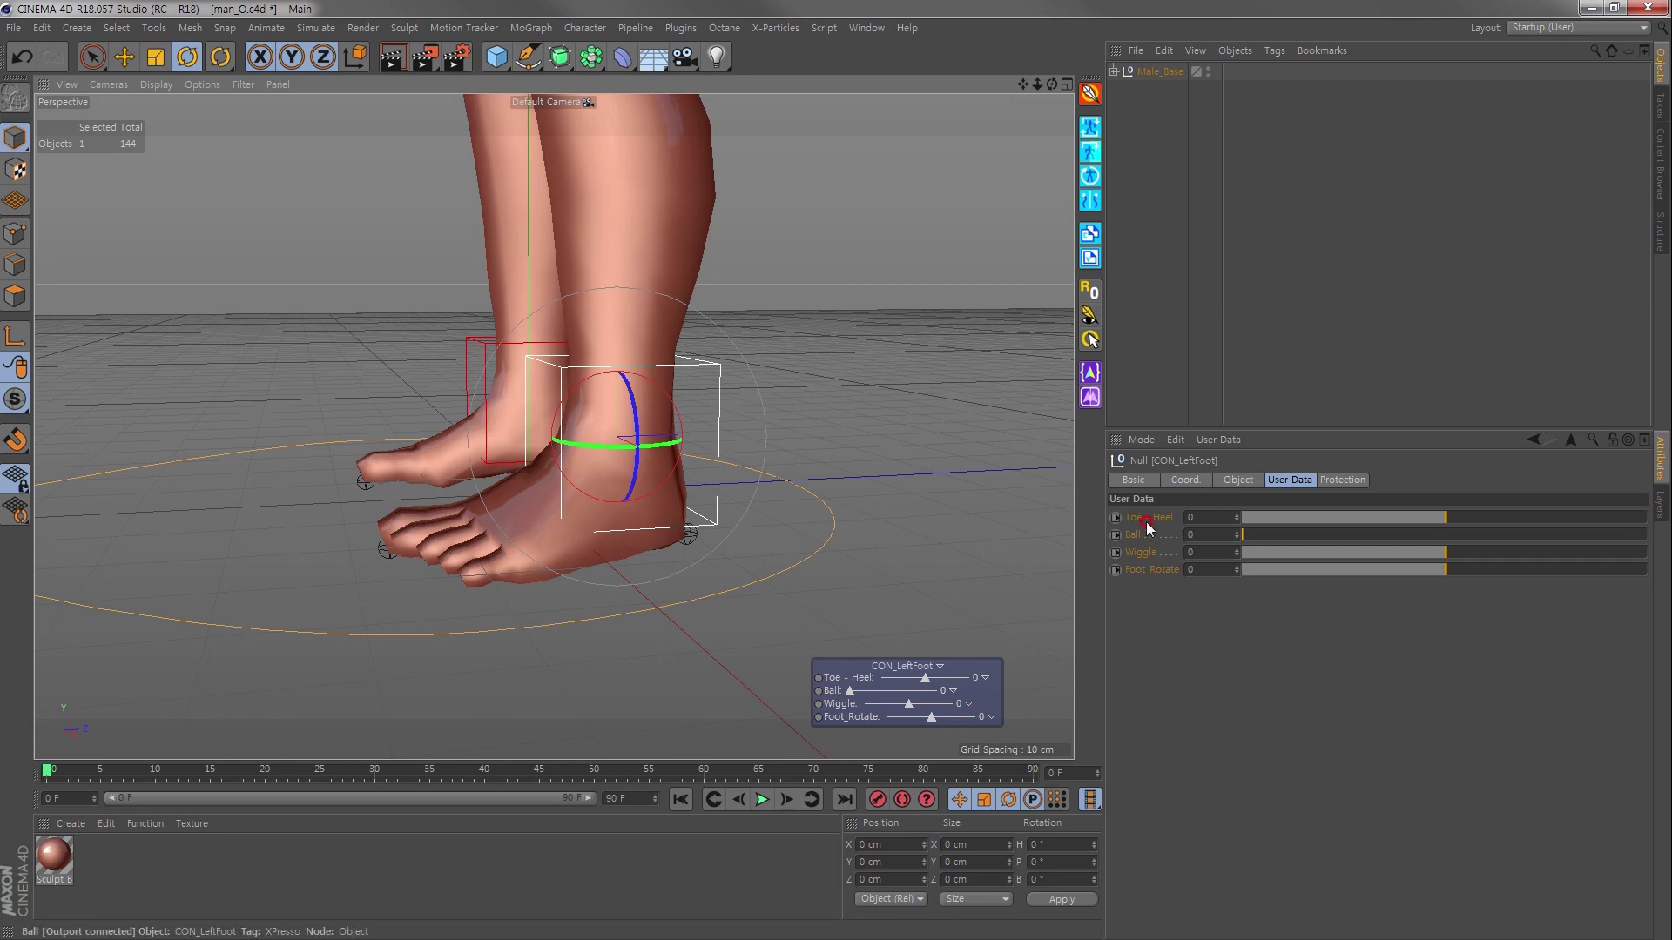
Step: Remove the CON_LeftFoot slider panel from the viewport
right_click(959, 666)
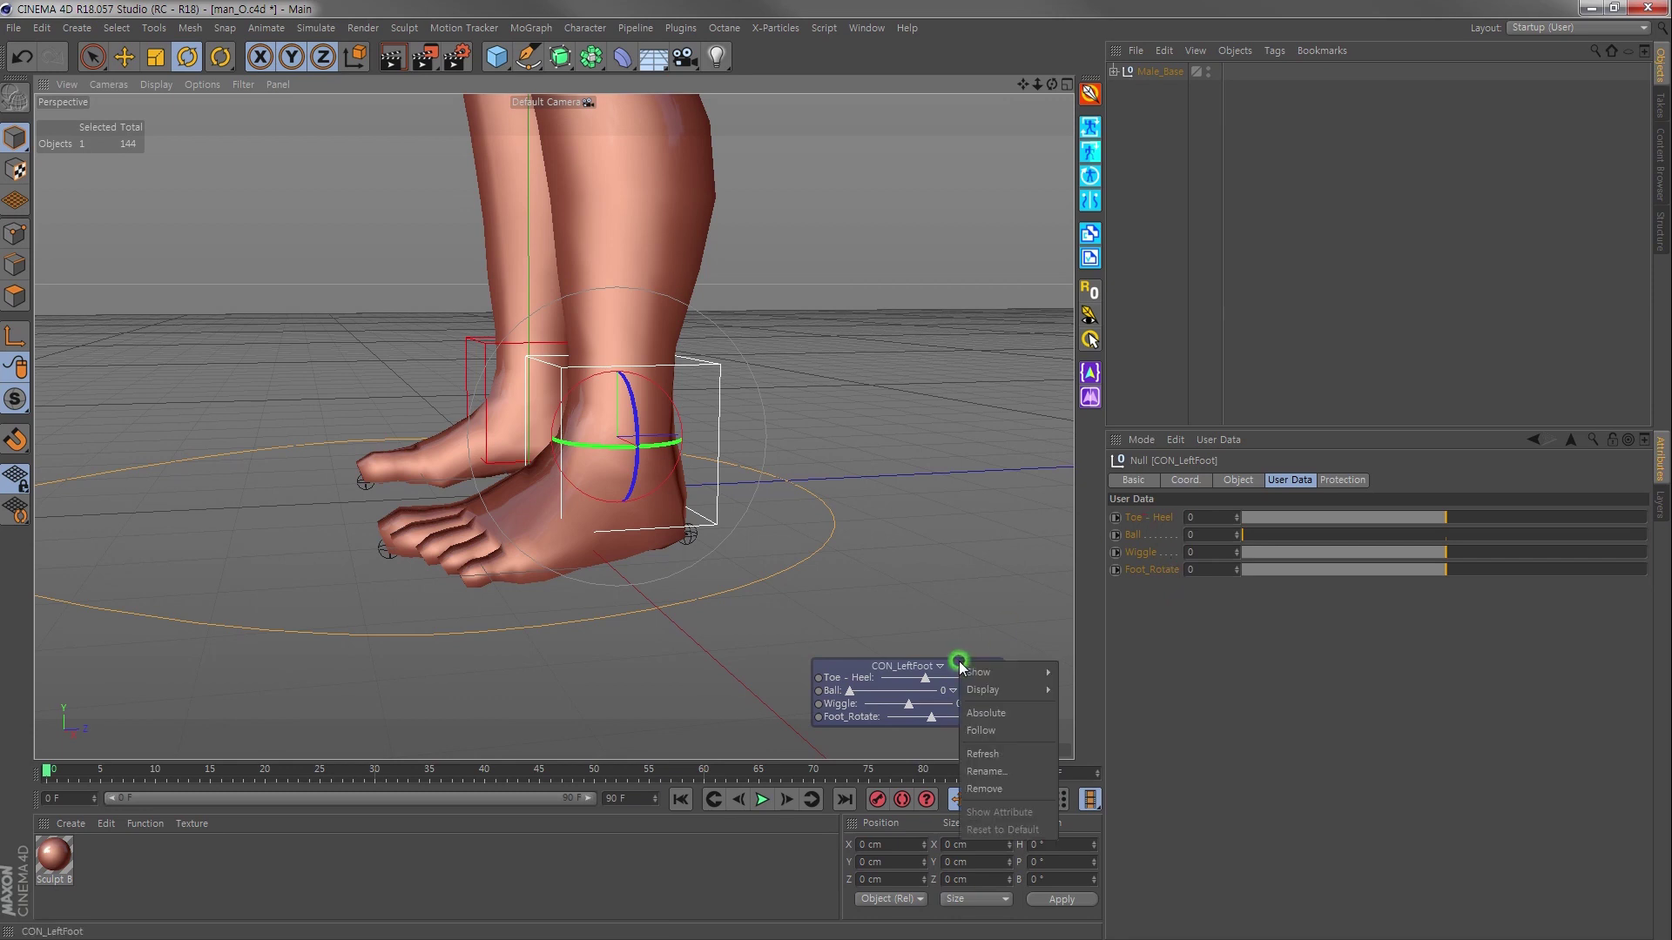
click(990, 788)
right_click(1141, 571)
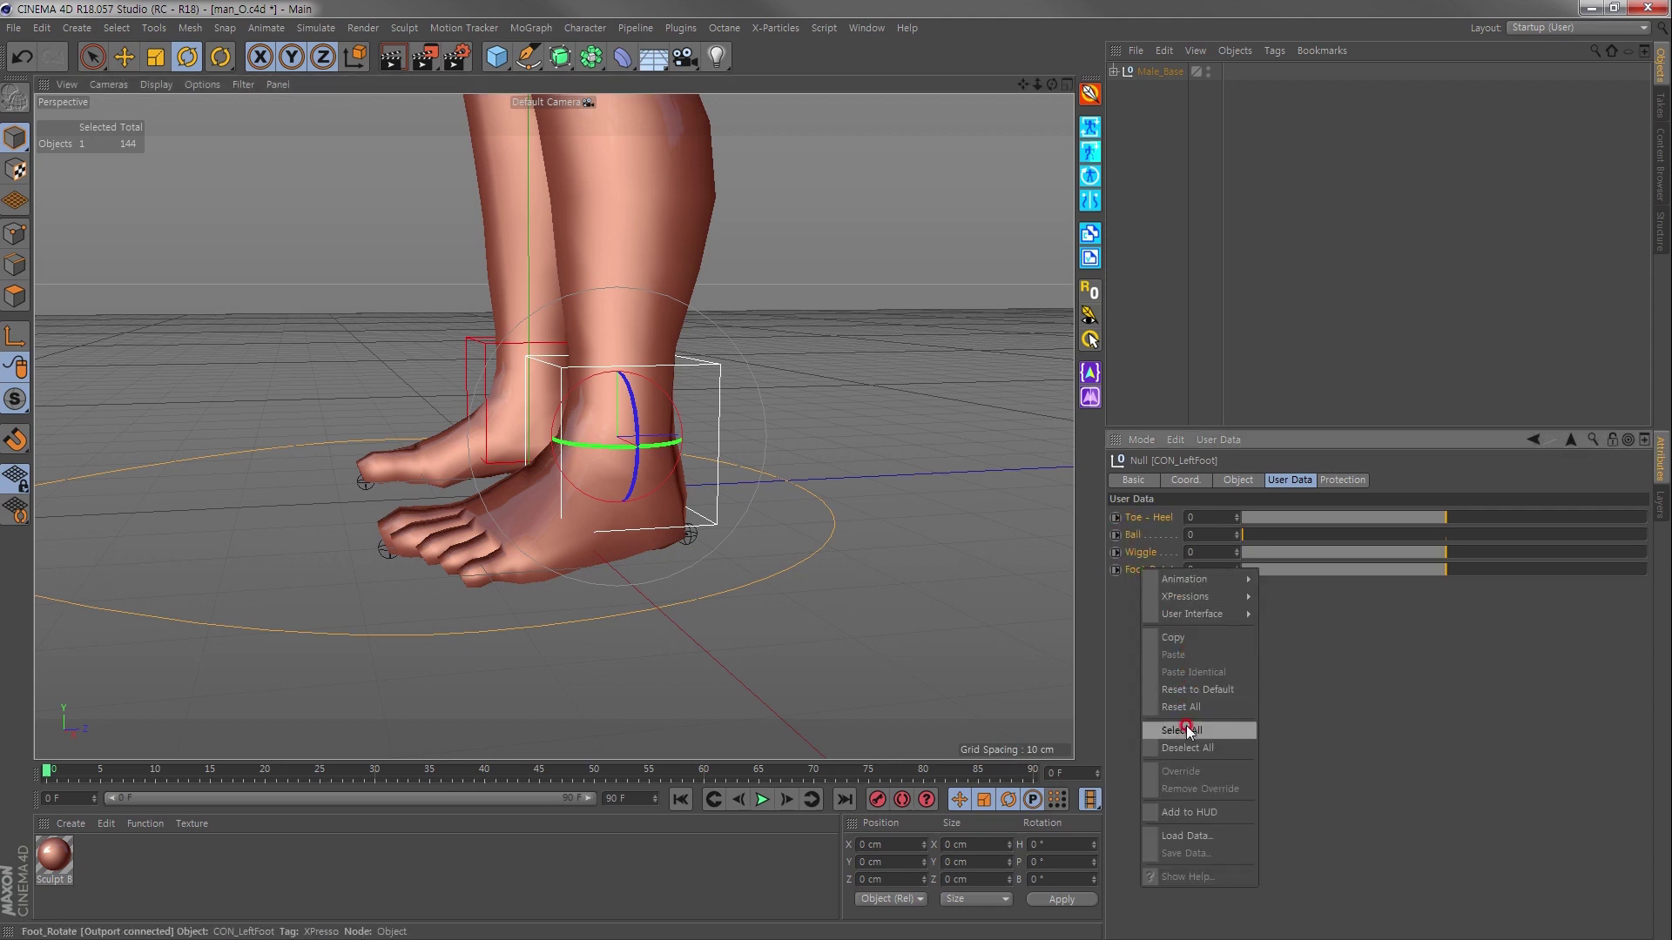
Step: Show all four foot controls in a lower-right HUD panel; test and reset Toe-Heel and Ball
click(1178, 811)
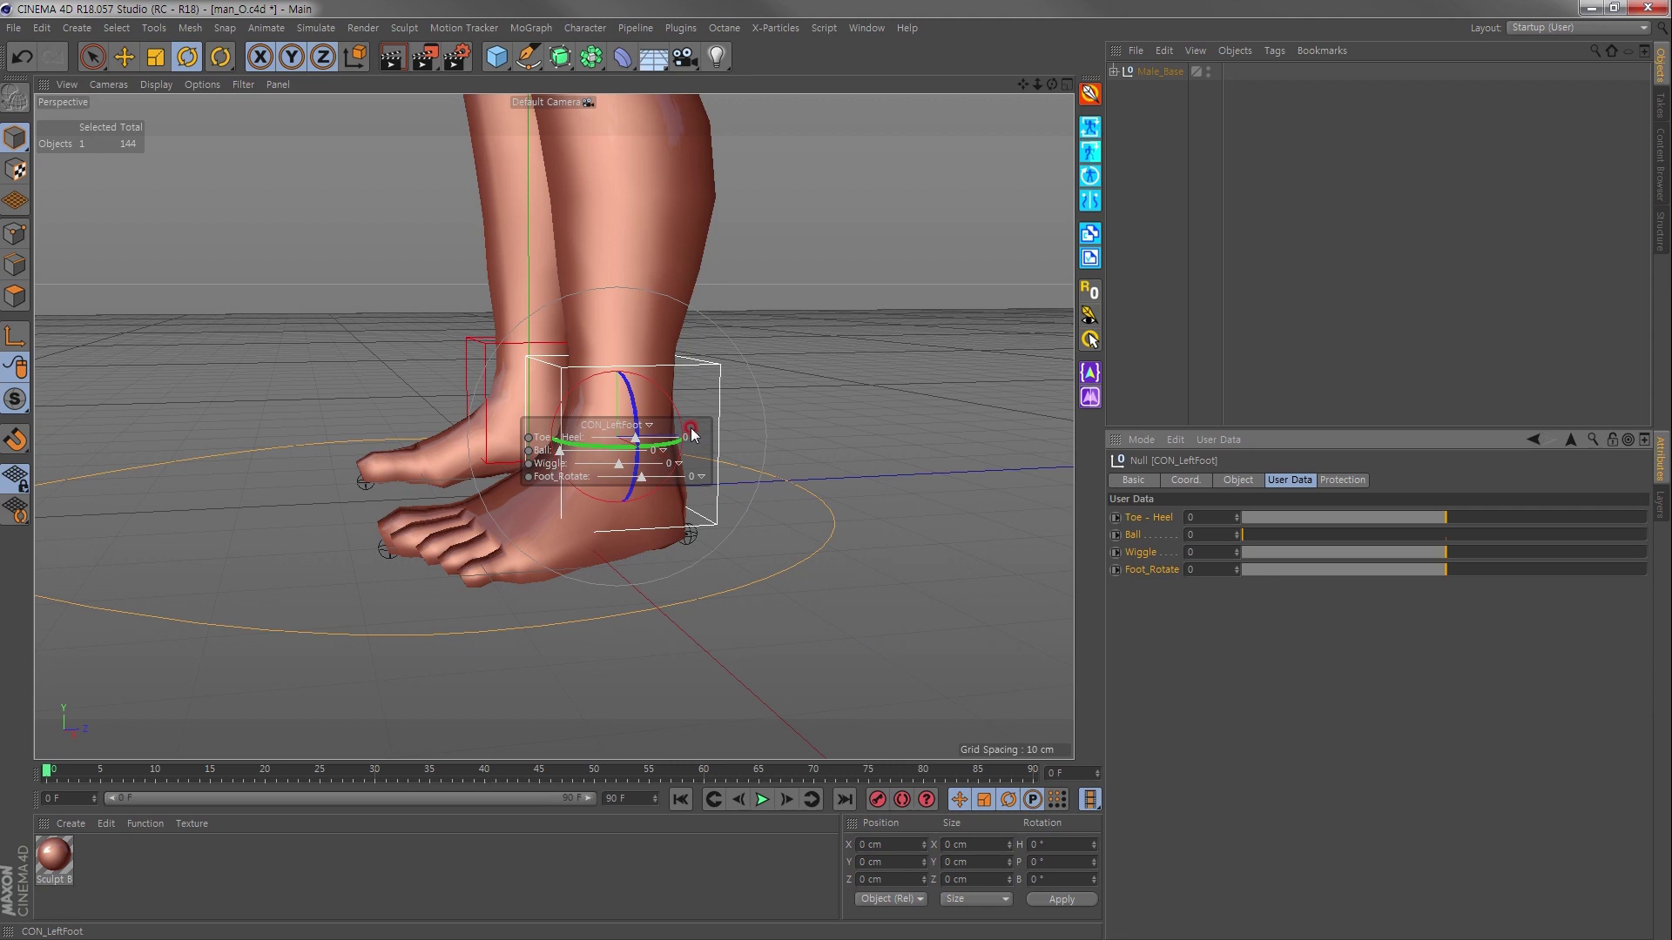
drag(693, 437, 1001, 643)
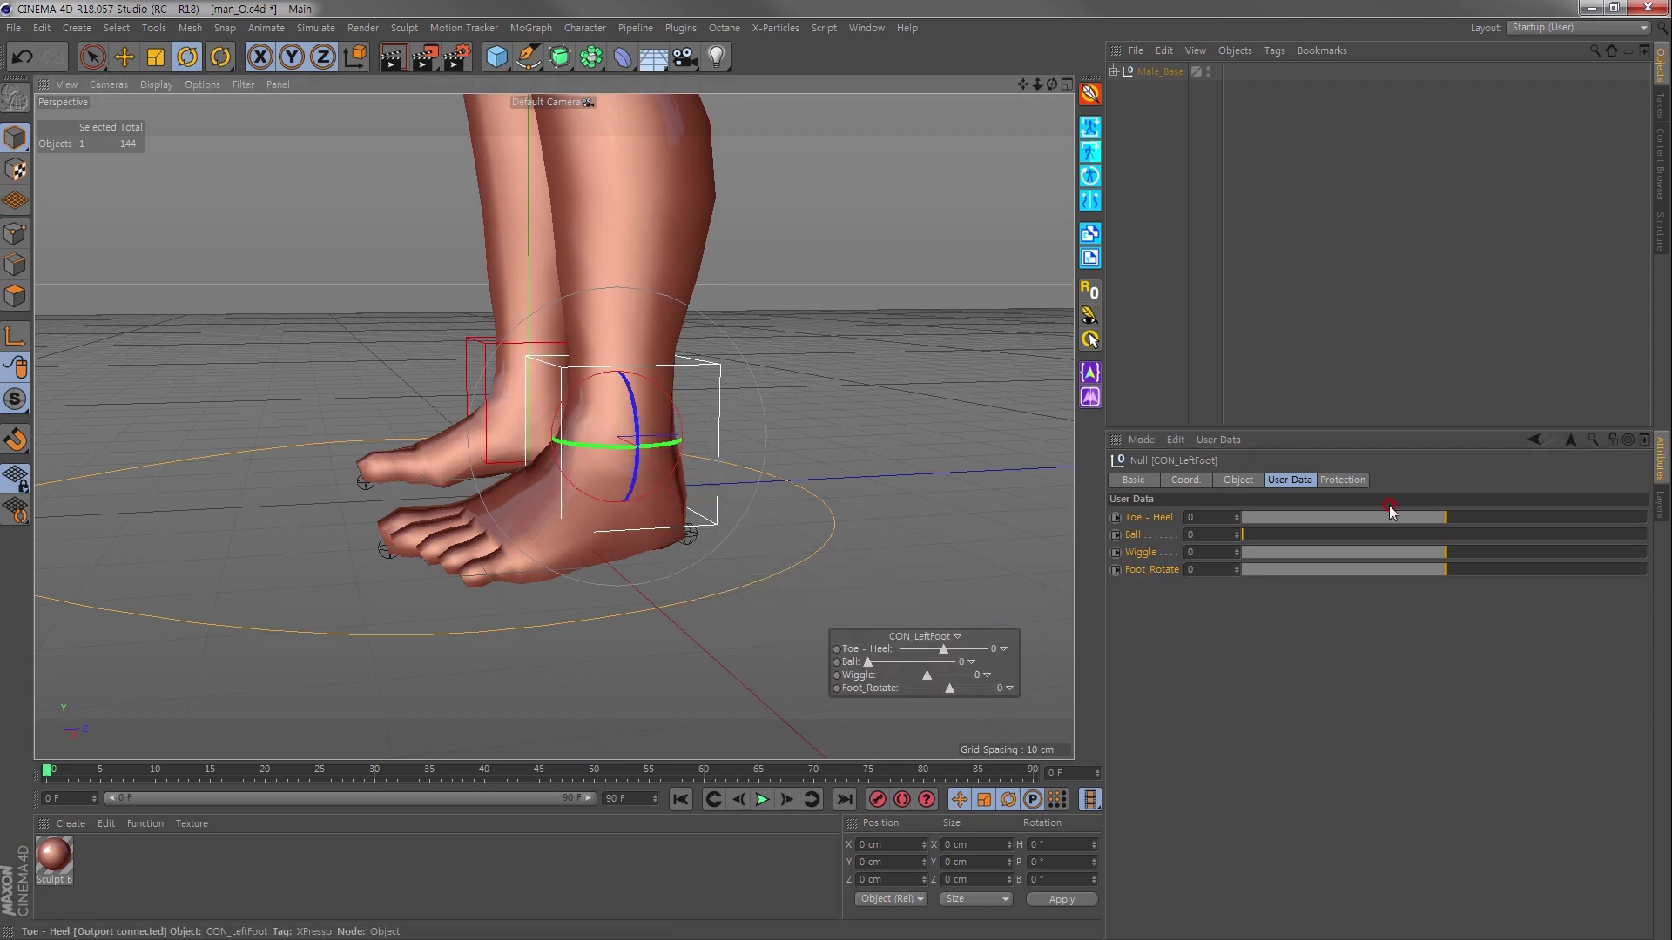
drag(1441, 521, 1397, 518)
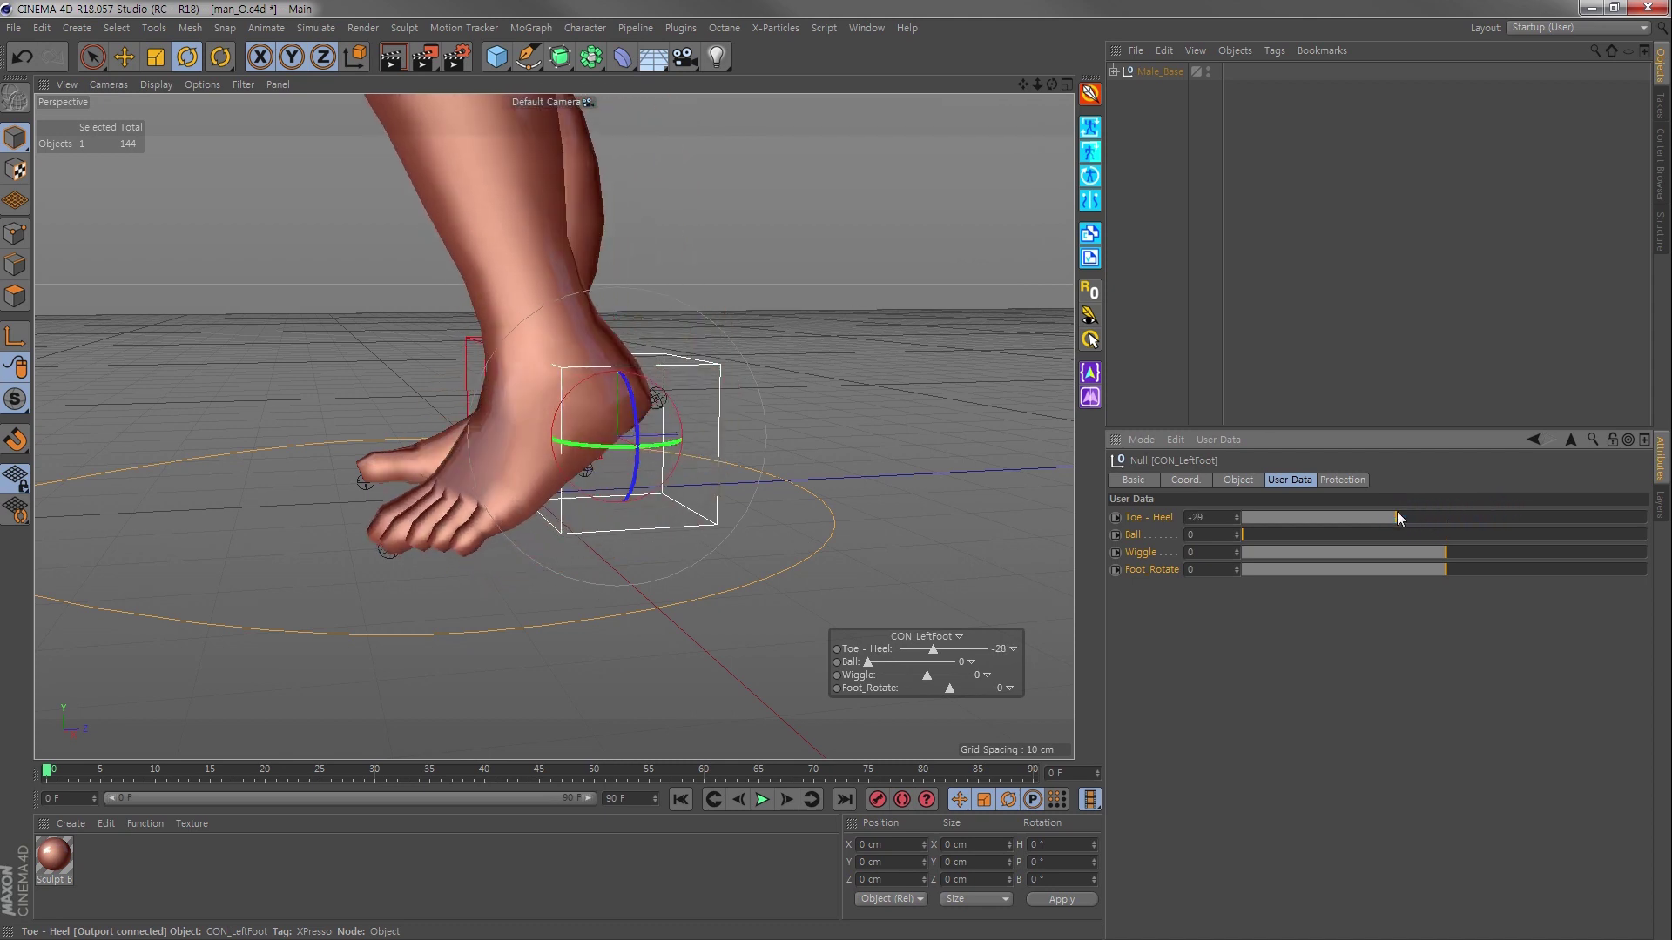
key(ctrl+z)
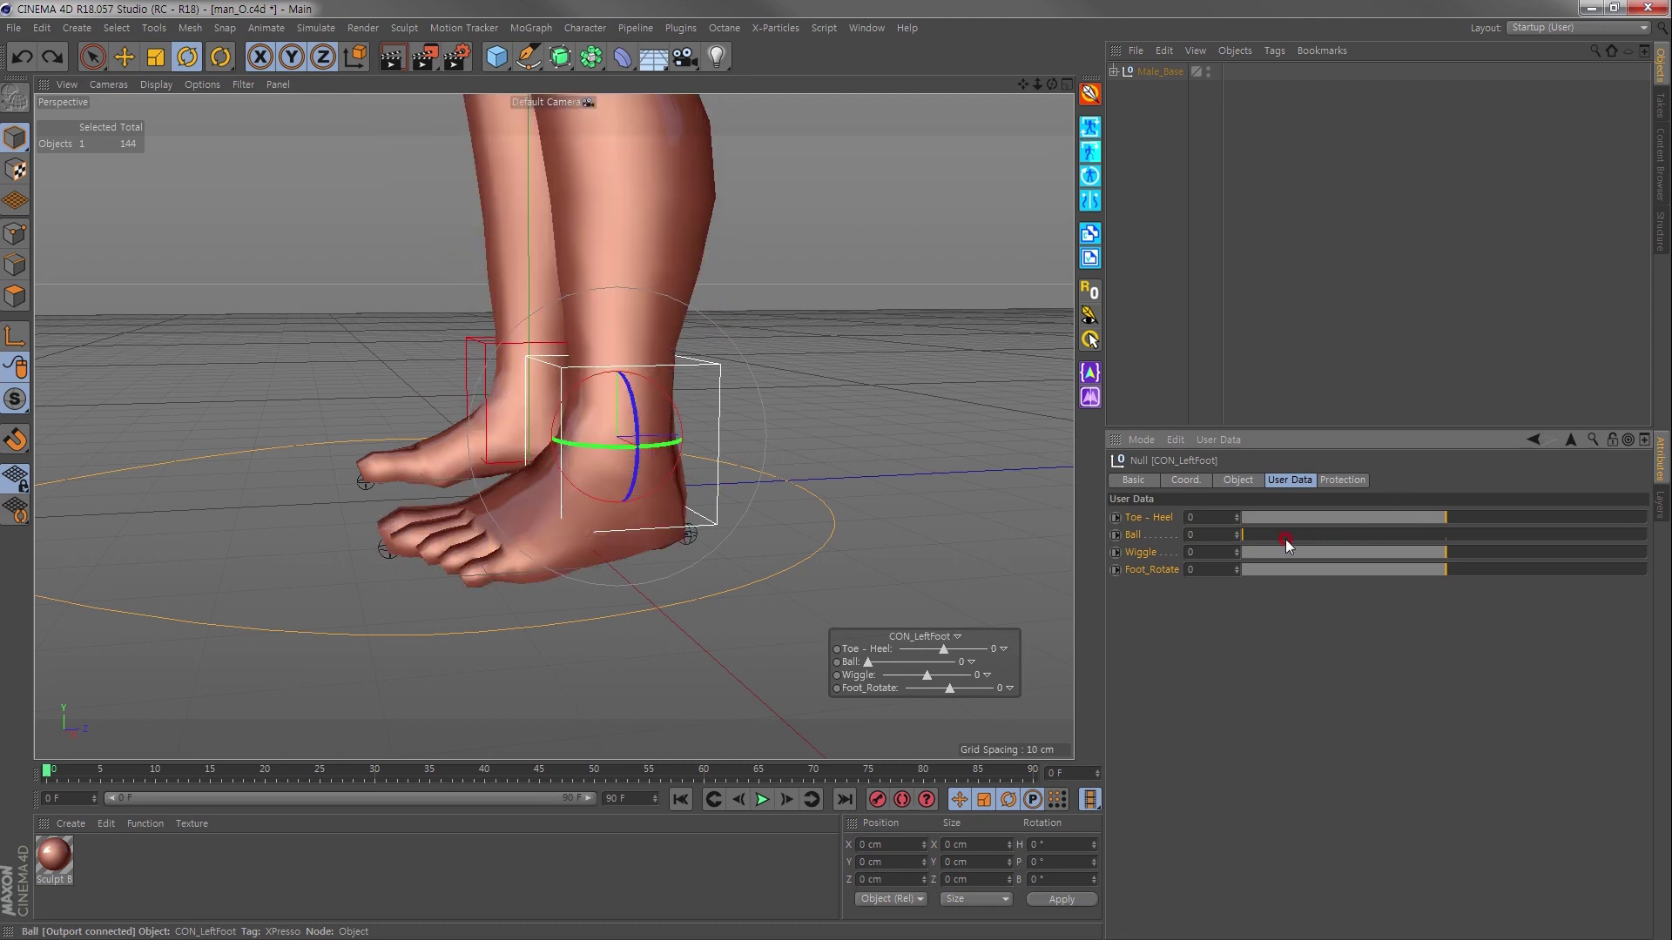
drag(1256, 535, 1273, 525)
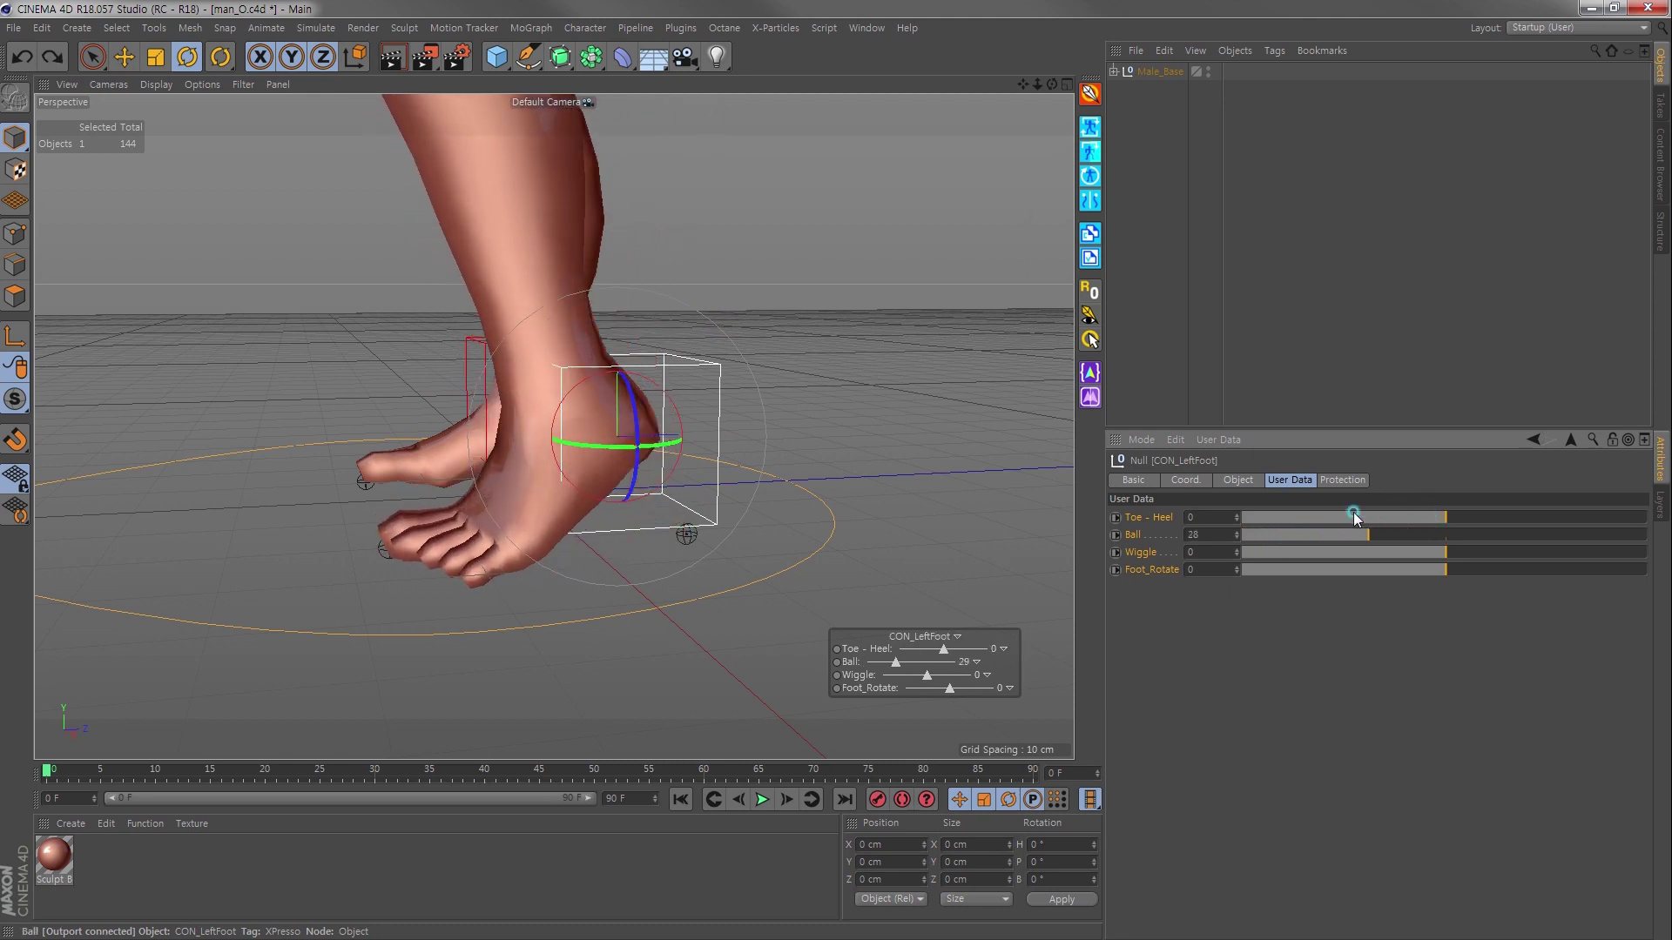
drag(1272, 525, 1246, 533)
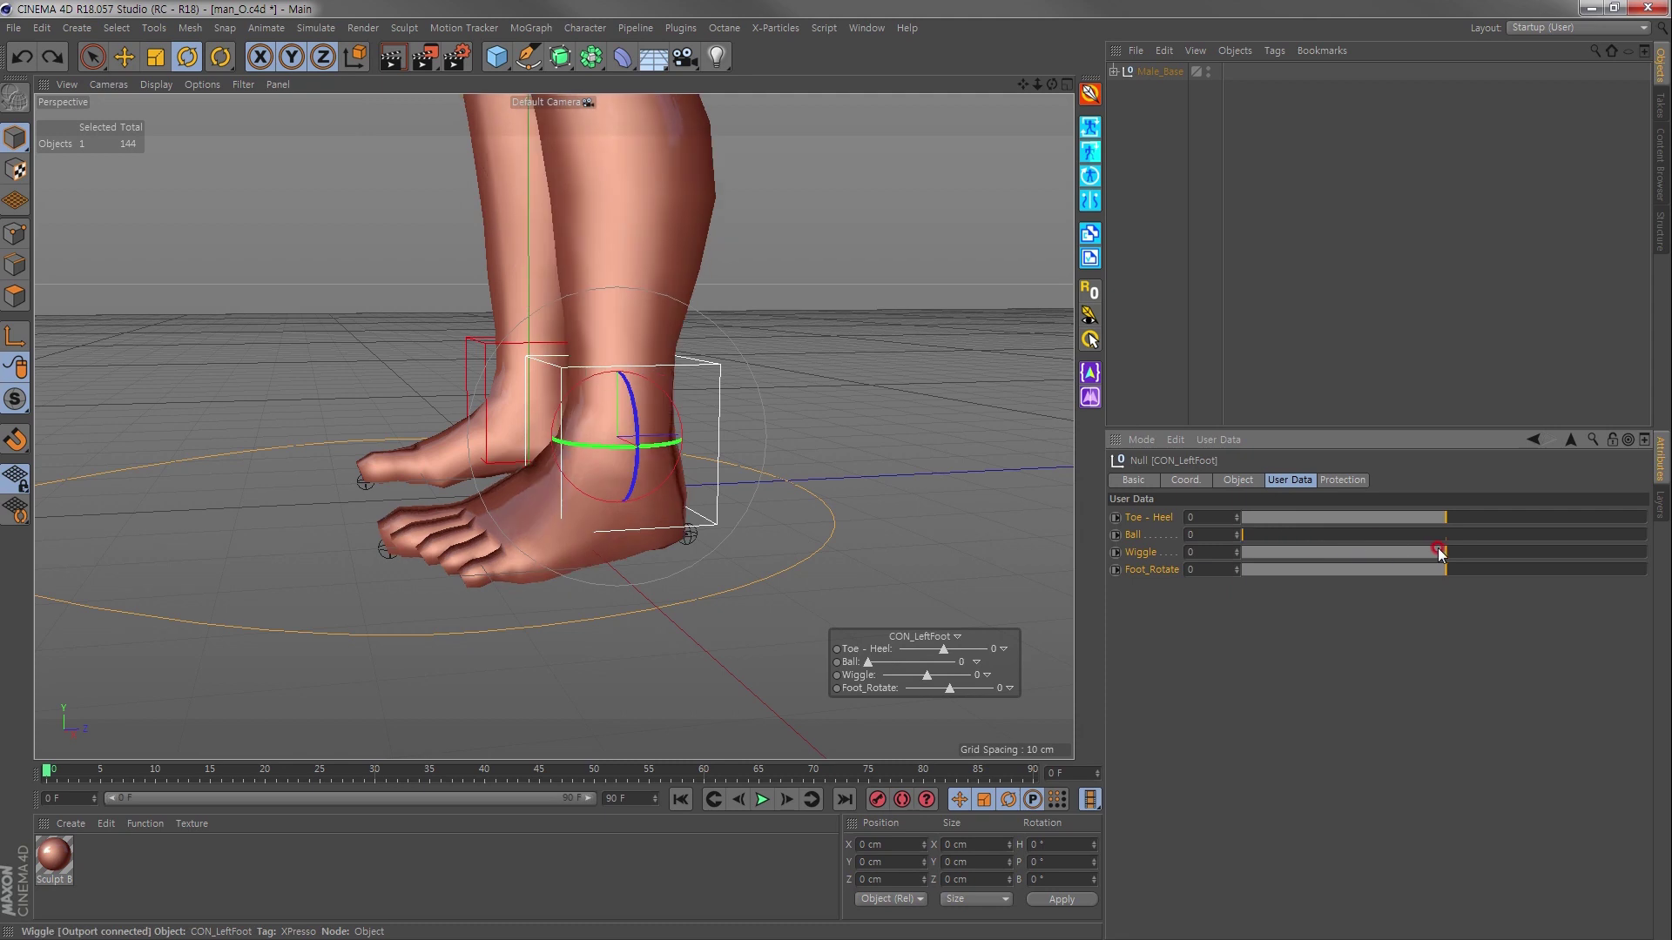
Step: Test Wiggle and Foot_Rotate, reset Foot_Rotate to 0, and frame the whole figure
mouse_move(1439, 553)
mouse_down()
mouse_move(1366, 551)
mouse_move(1645, 551)
mouse_move(1446, 555)
mouse_up()
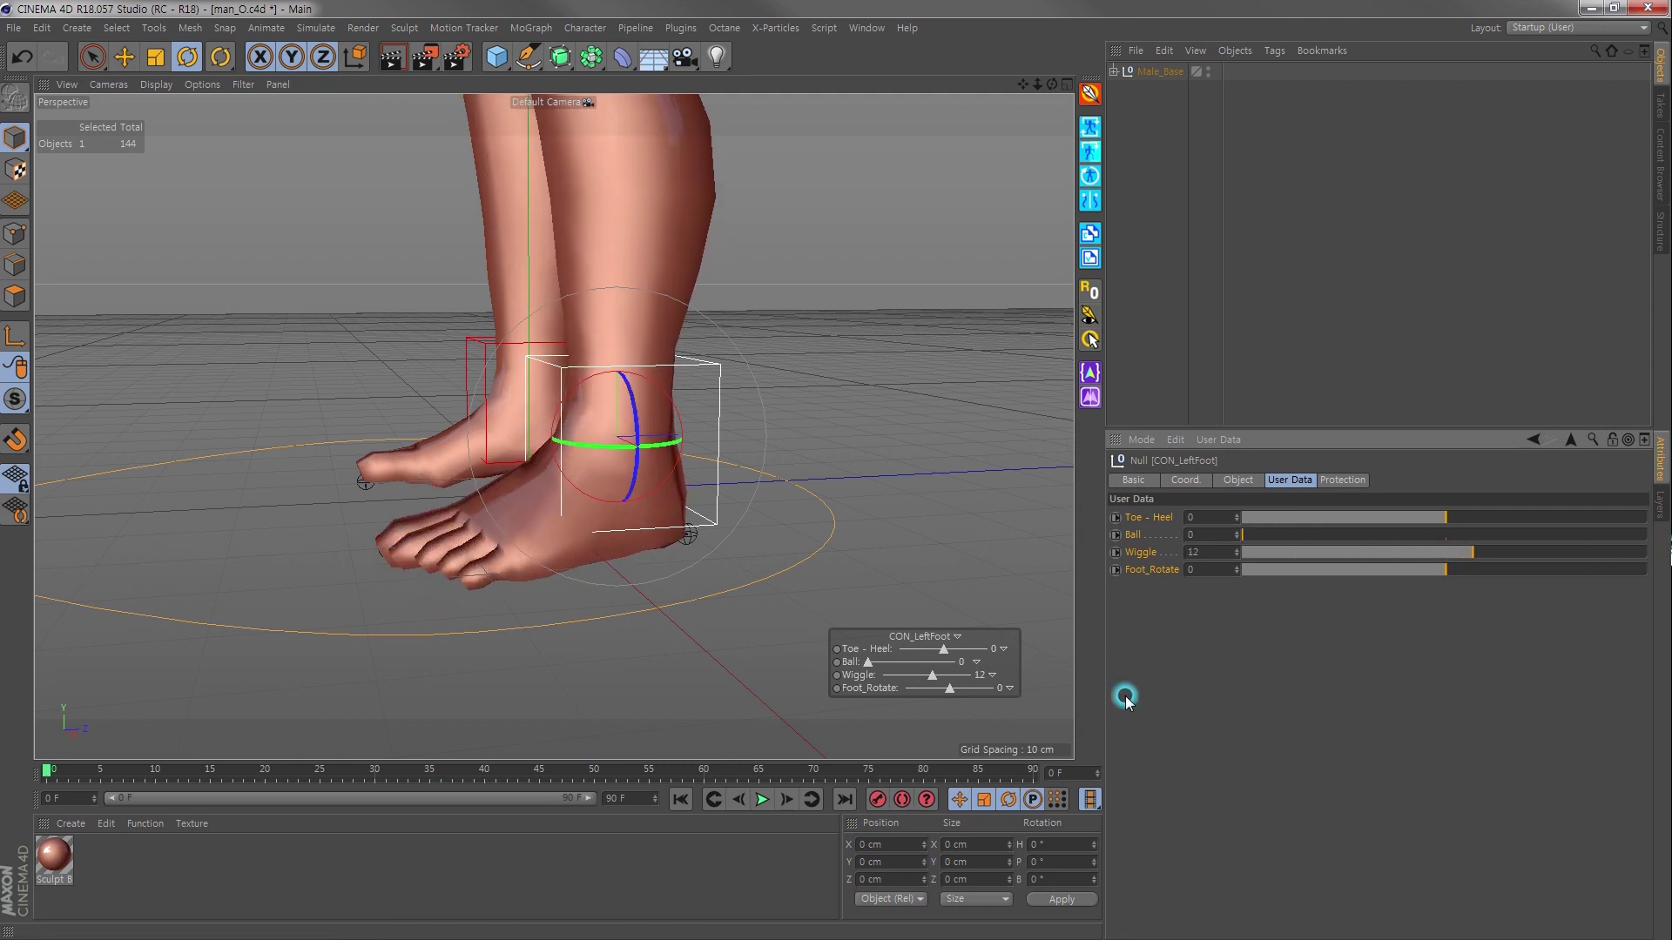
mouse_move(949, 689)
mouse_down()
mouse_move(918, 687)
mouse_move(923, 701)
mouse_up()
alt+drag(811, 659, 604, 560)
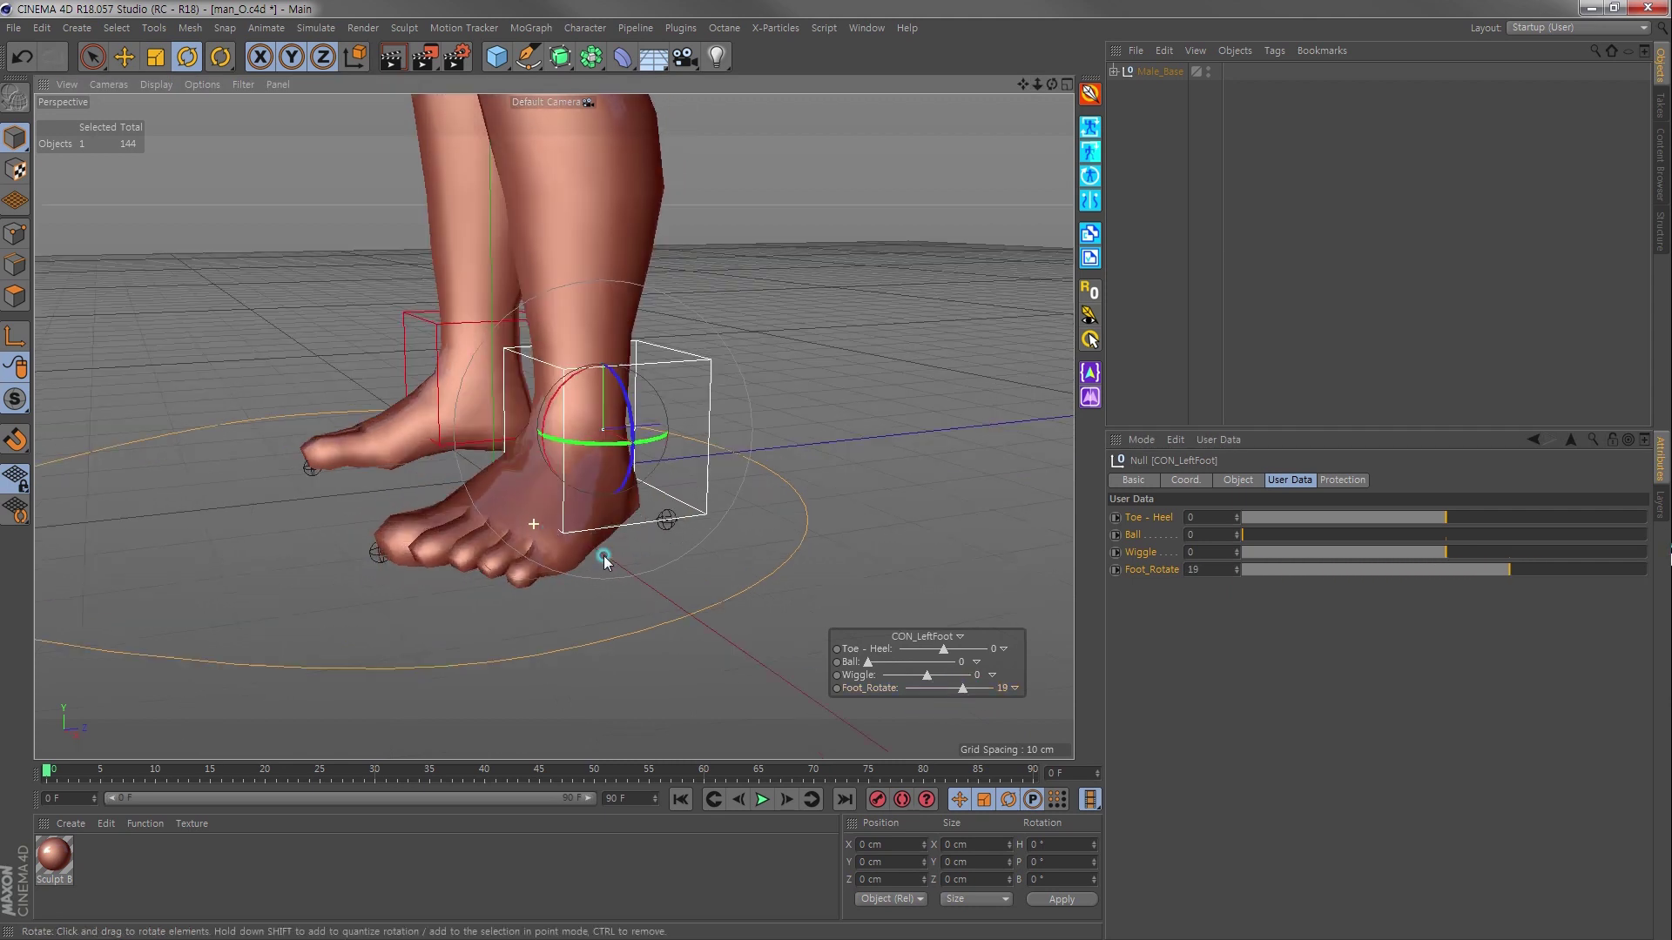
drag(962, 688, 946, 688)
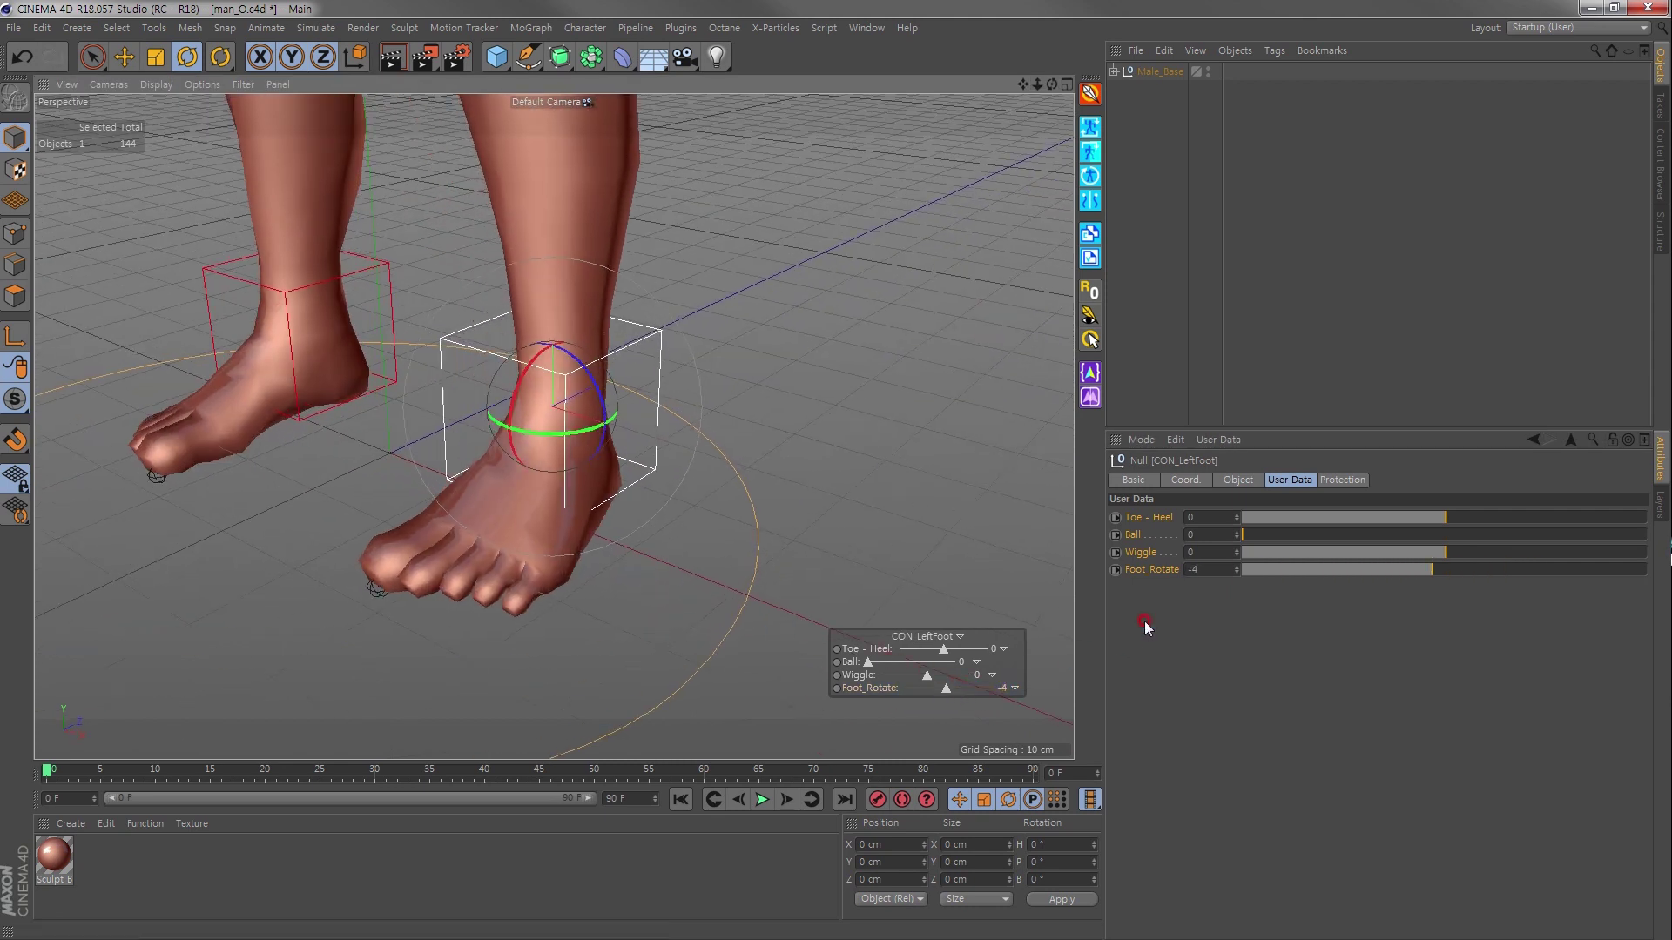
right_click(1236, 569)
scroll(474, 490, down, 5)
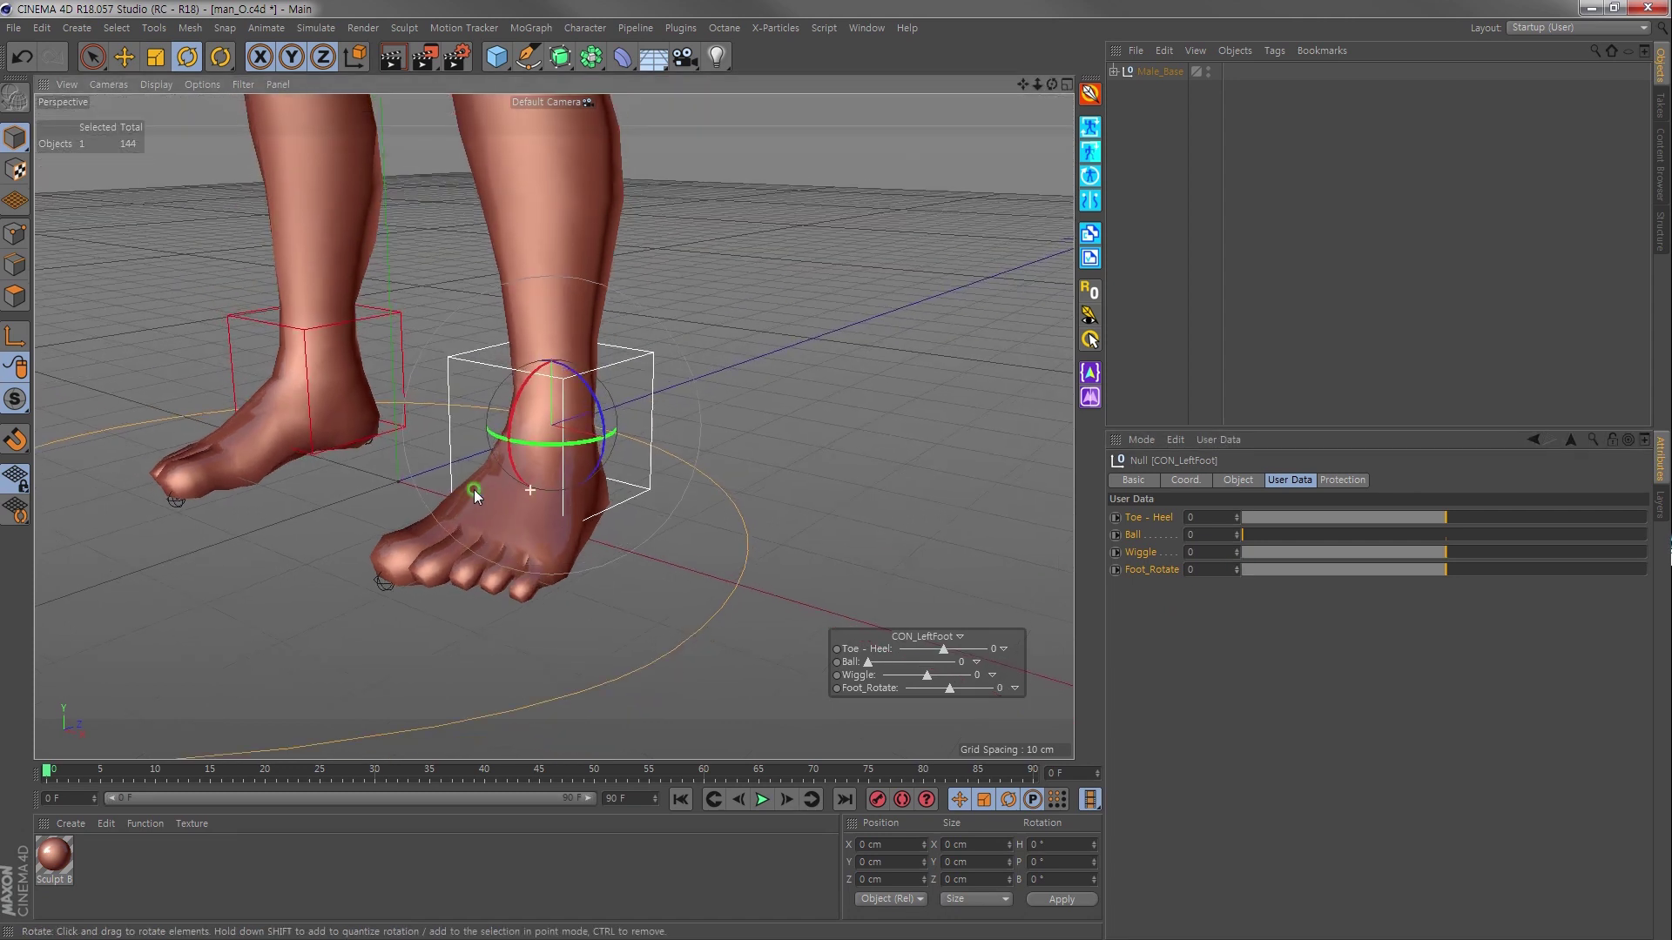
scroll(509, 512, down, 5)
scroll(514, 416, down, 5)
alt+middle_drag(513, 416, 521, 456)
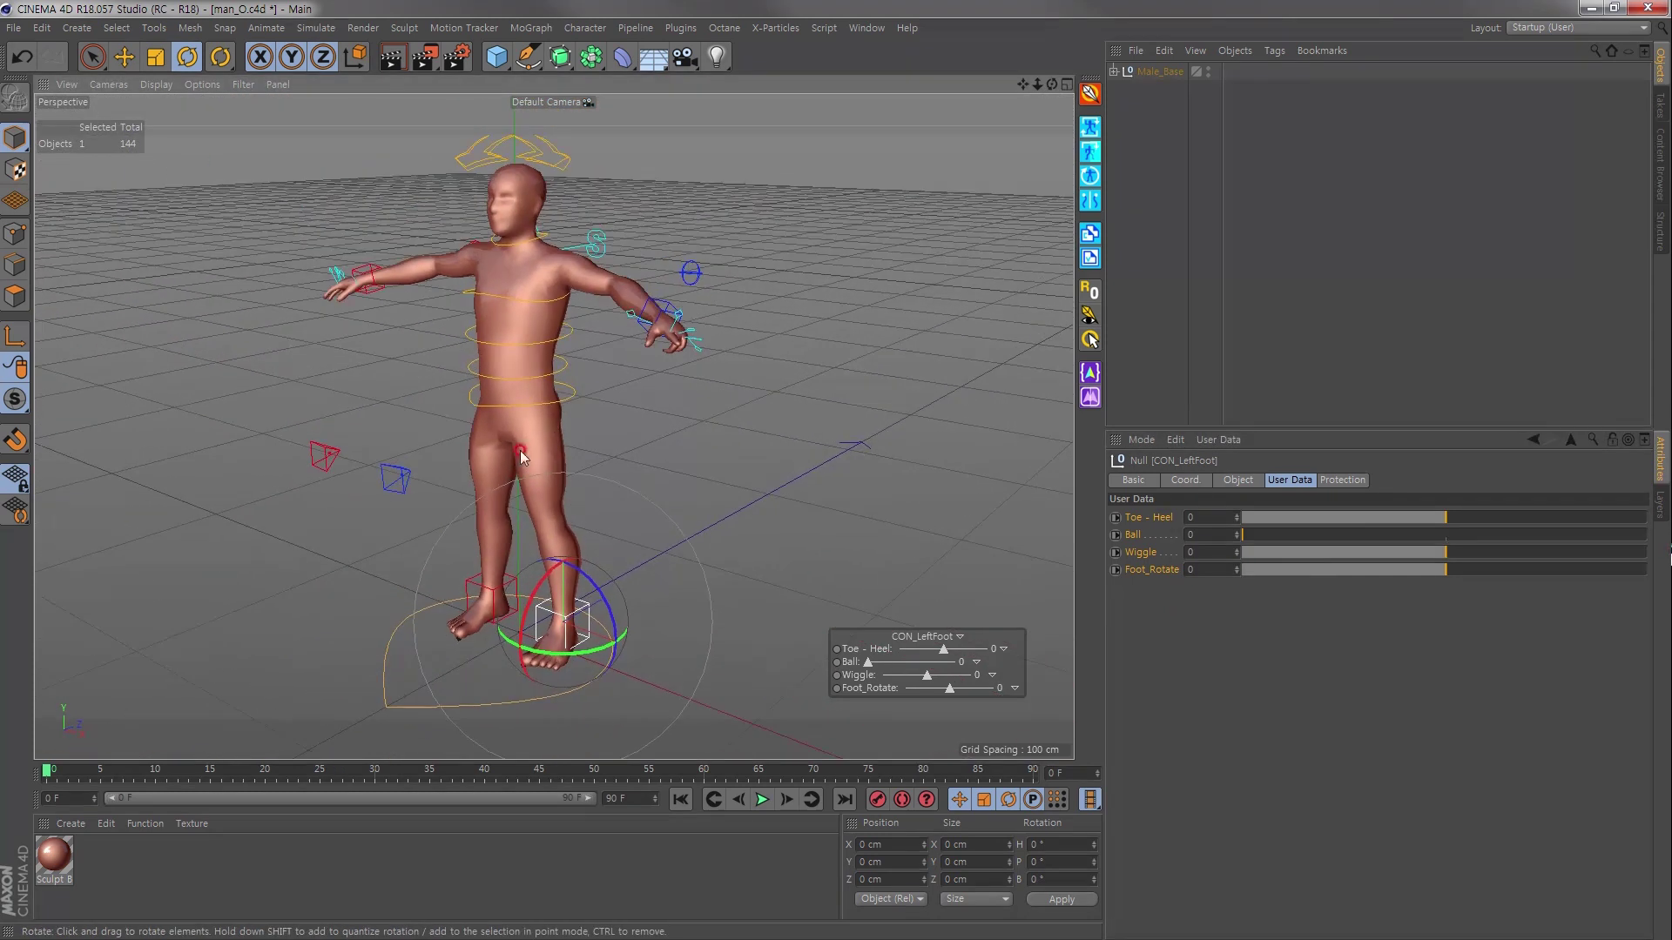
click(681, 465)
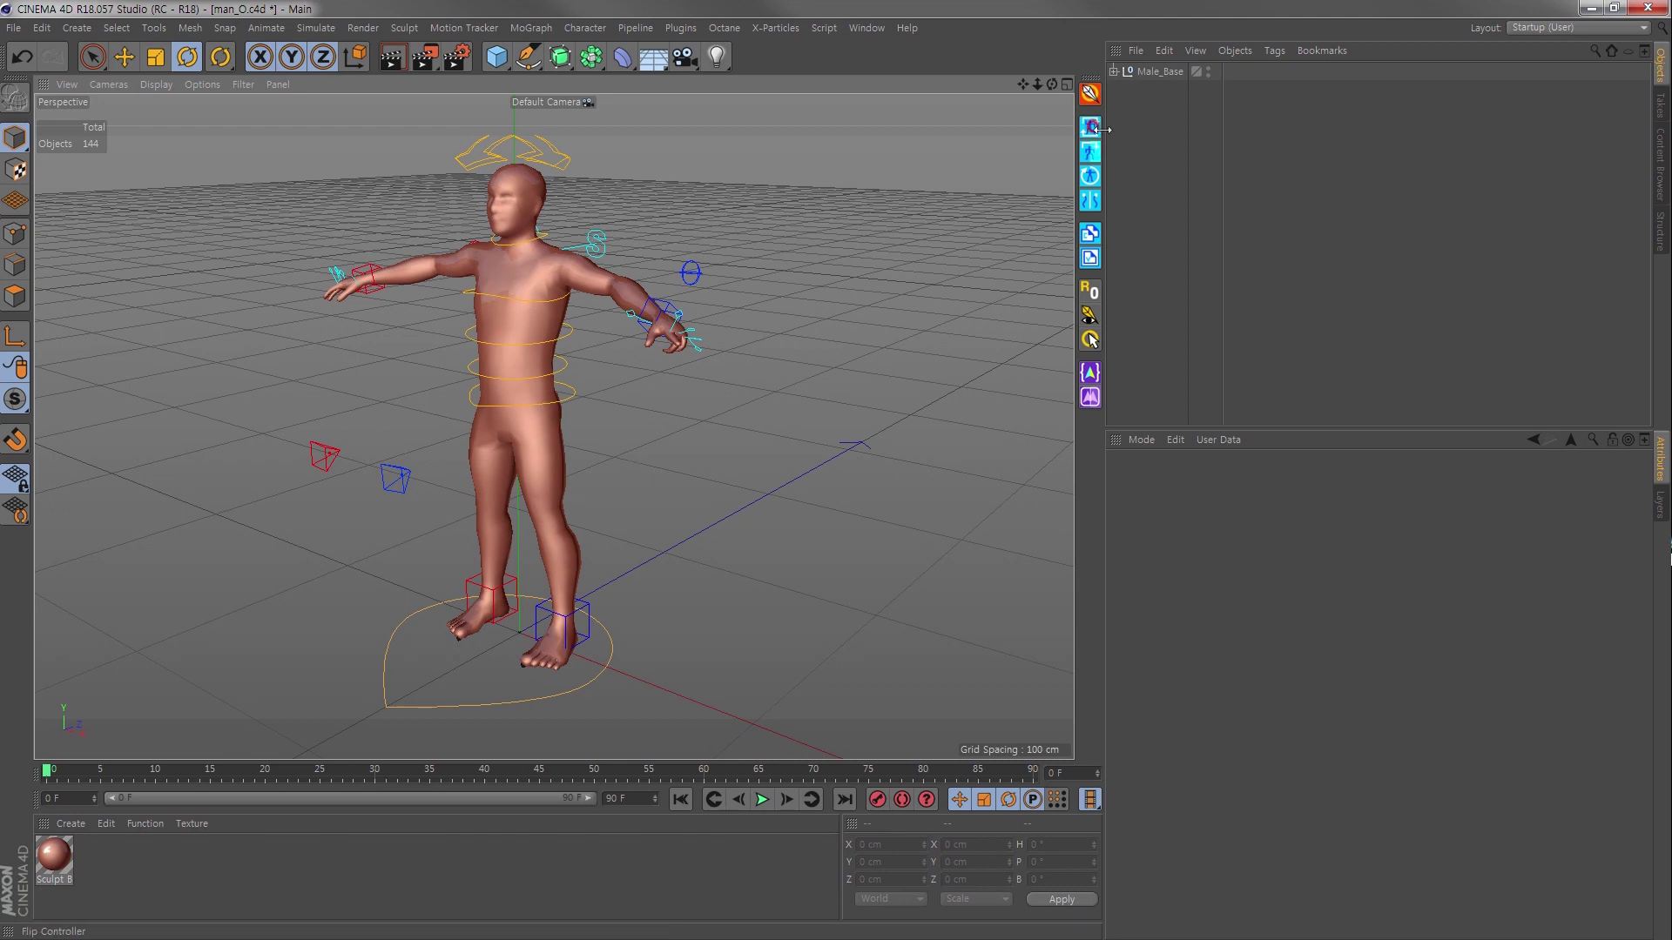
Step: Float the rig's Visual Selector tag picker in its own window, enlarged and moved near the character
click(1113, 75)
click(1250, 87)
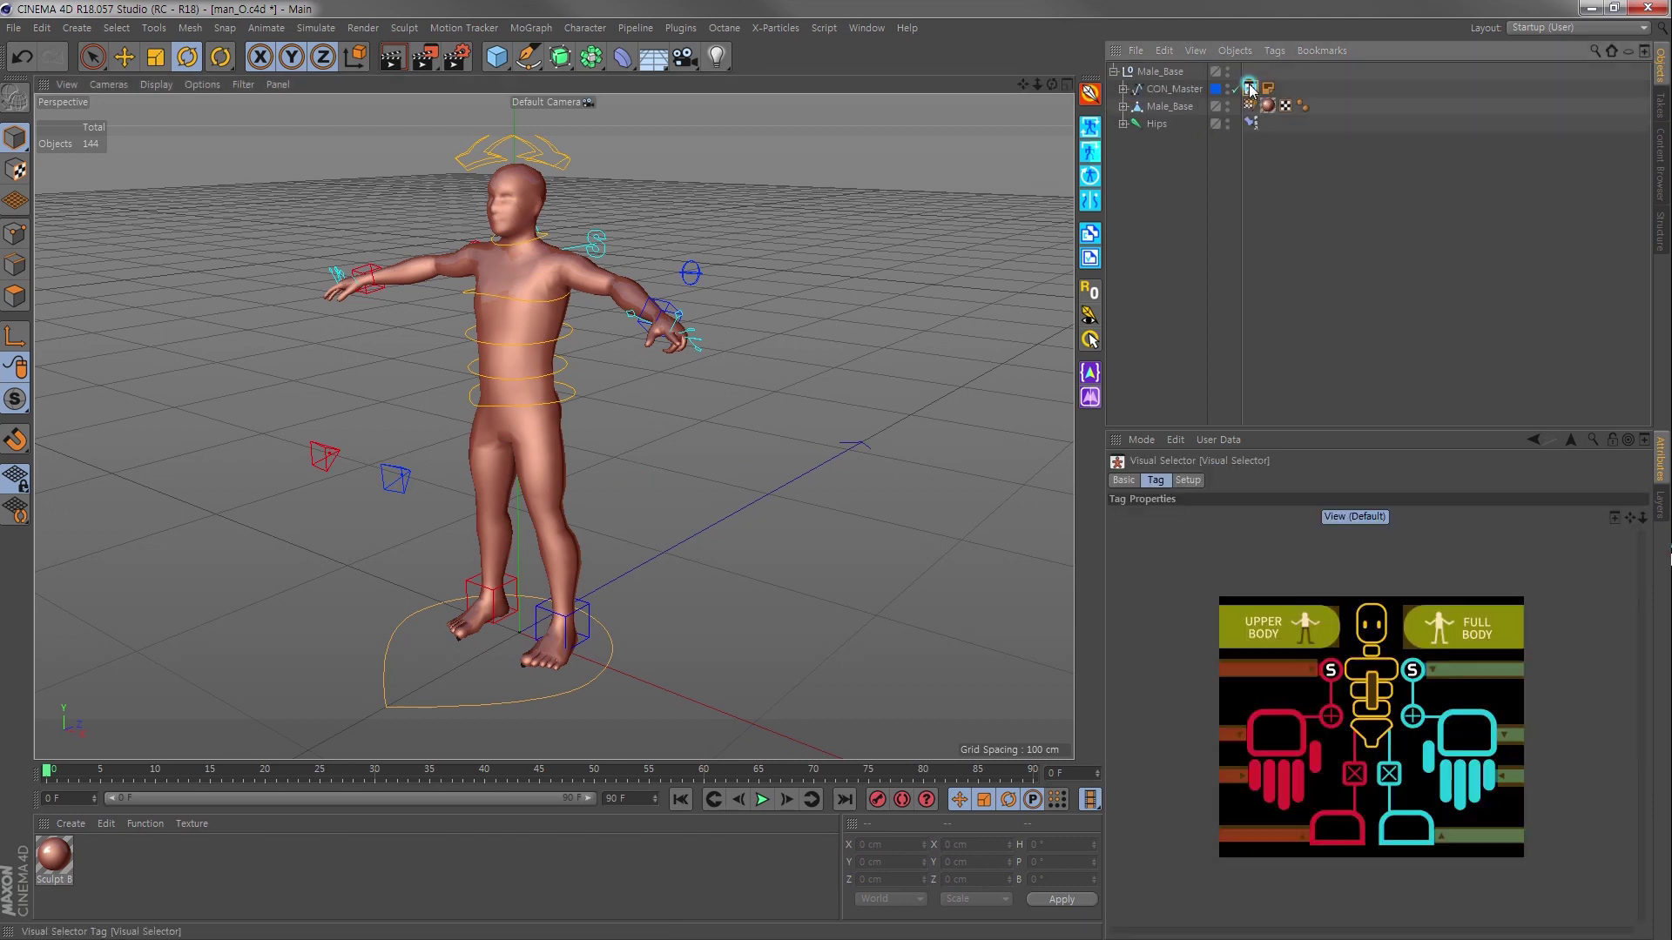
double_click(1250, 88)
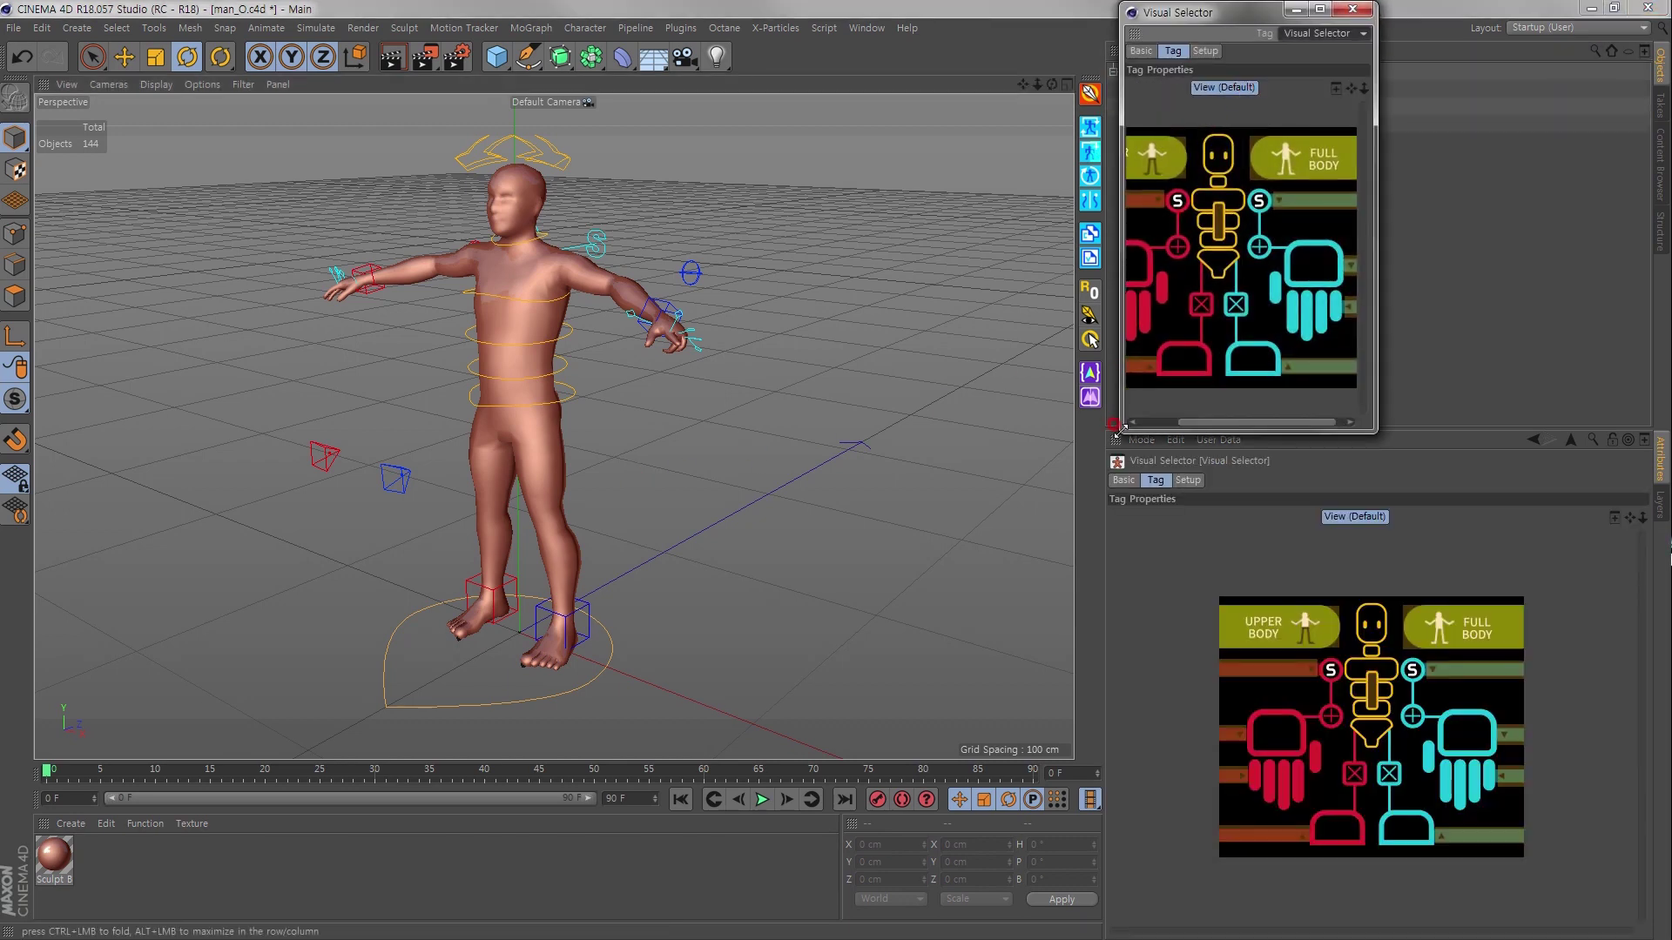
drag(1073, 440, 930, 448)
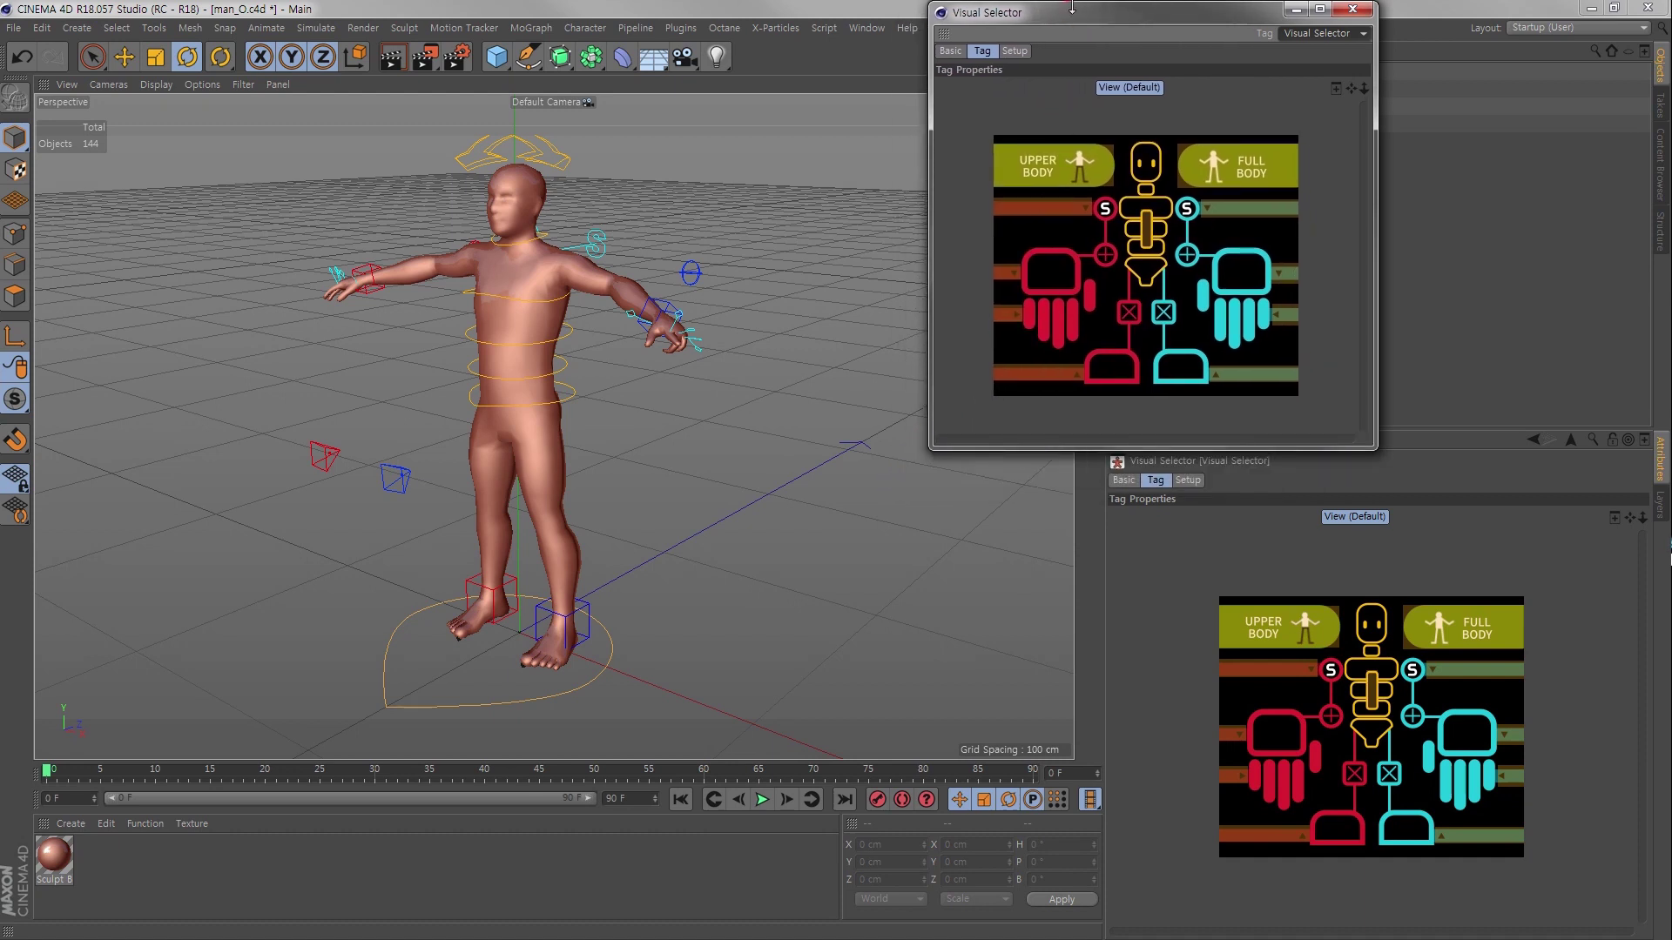
drag(1072, 7, 867, 233)
Step: Click the picker's neck, hand, palm and chest areas to test selecting controllers, then clear
click(936, 394)
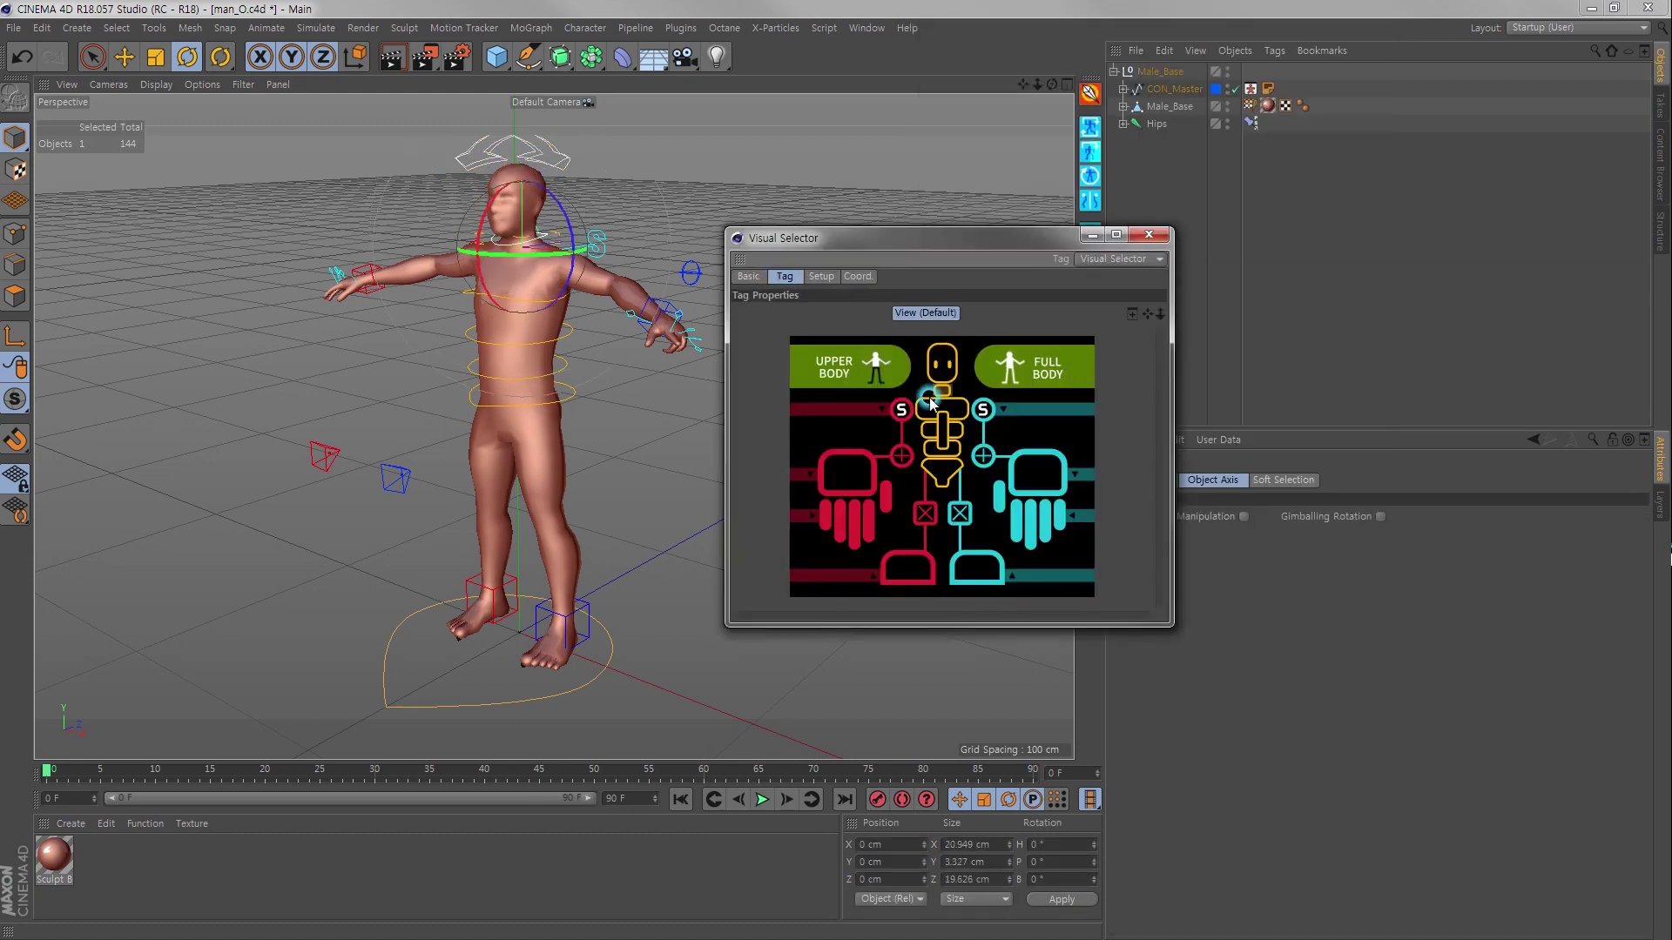
click(901, 409)
click(899, 455)
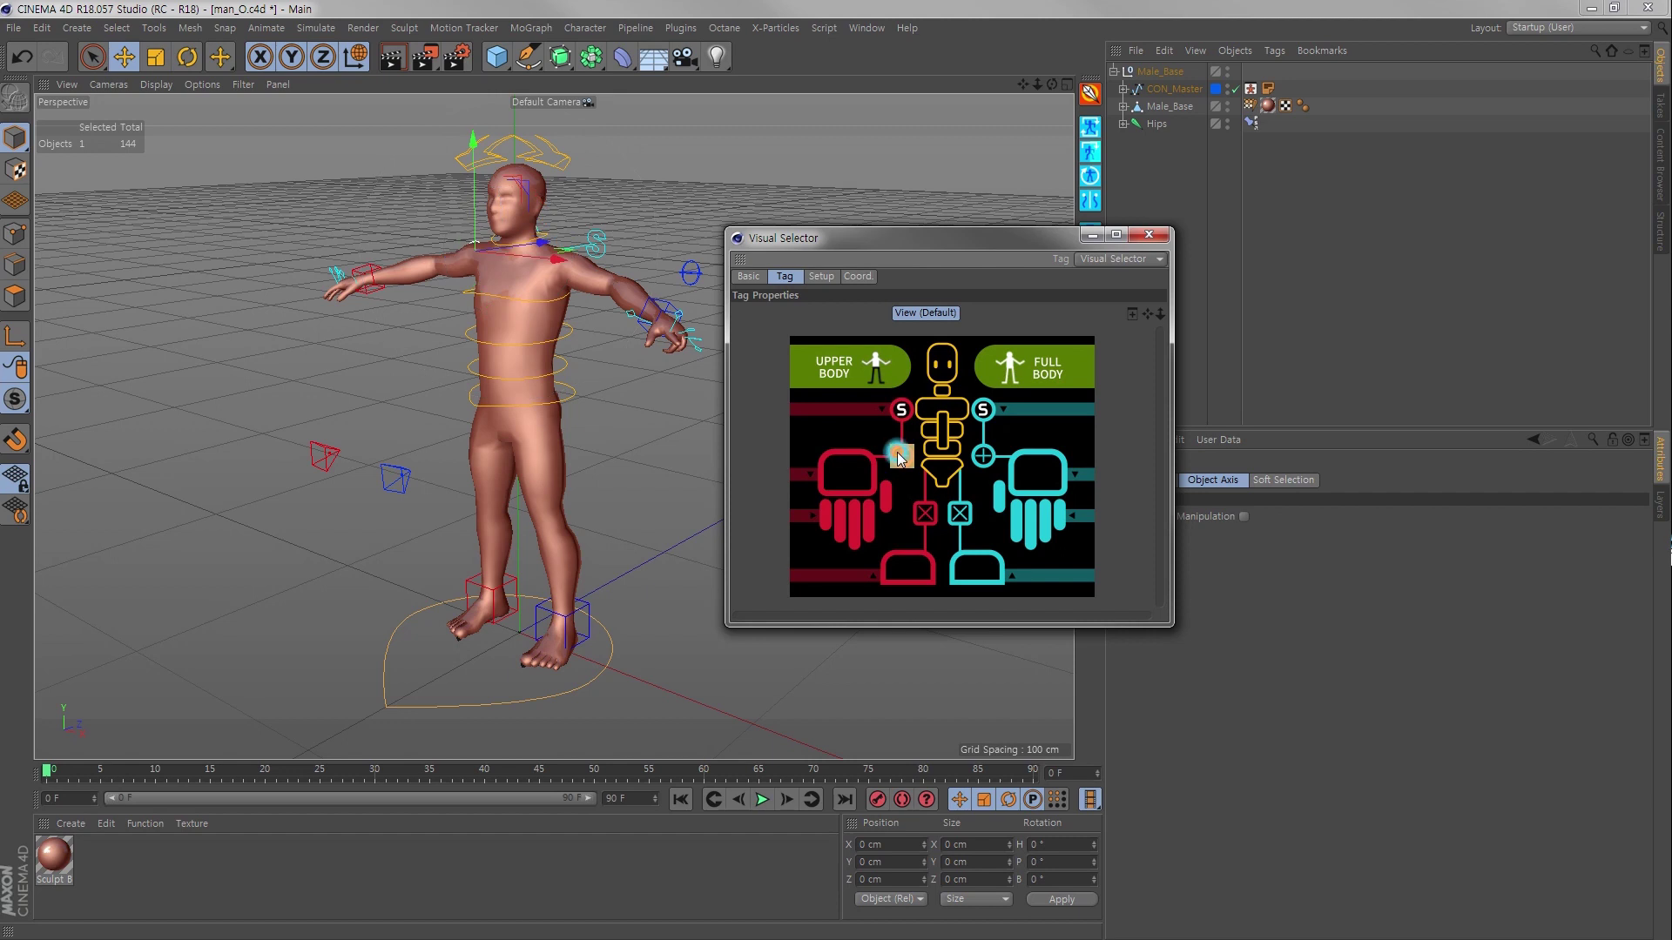
click(847, 472)
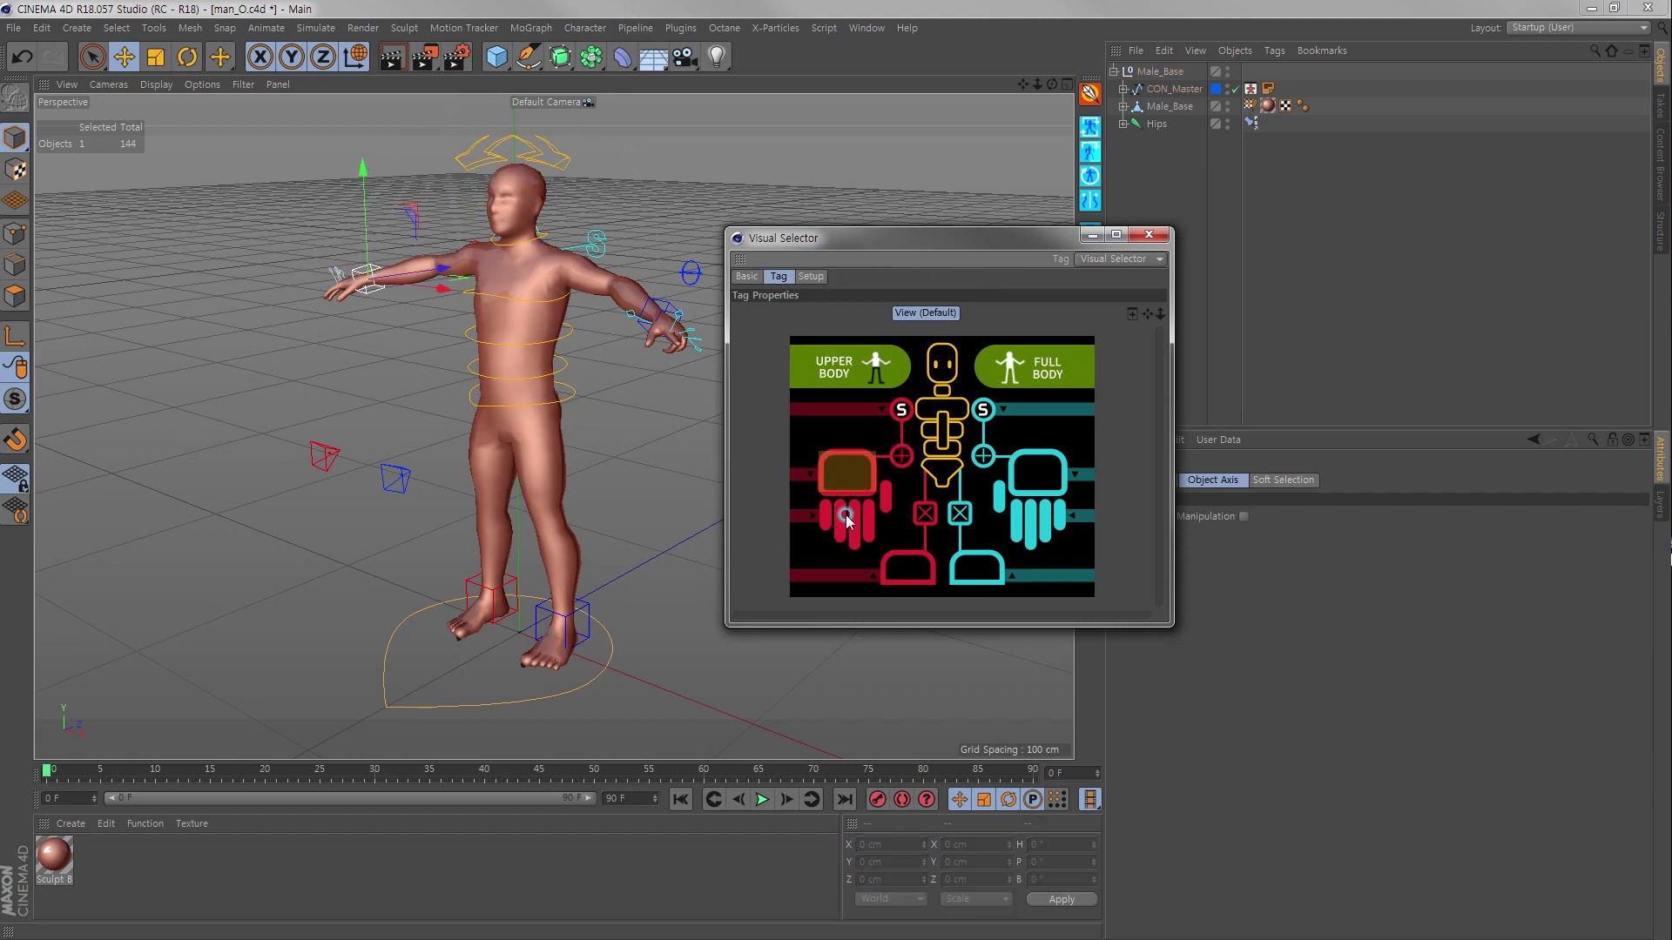
click(885, 492)
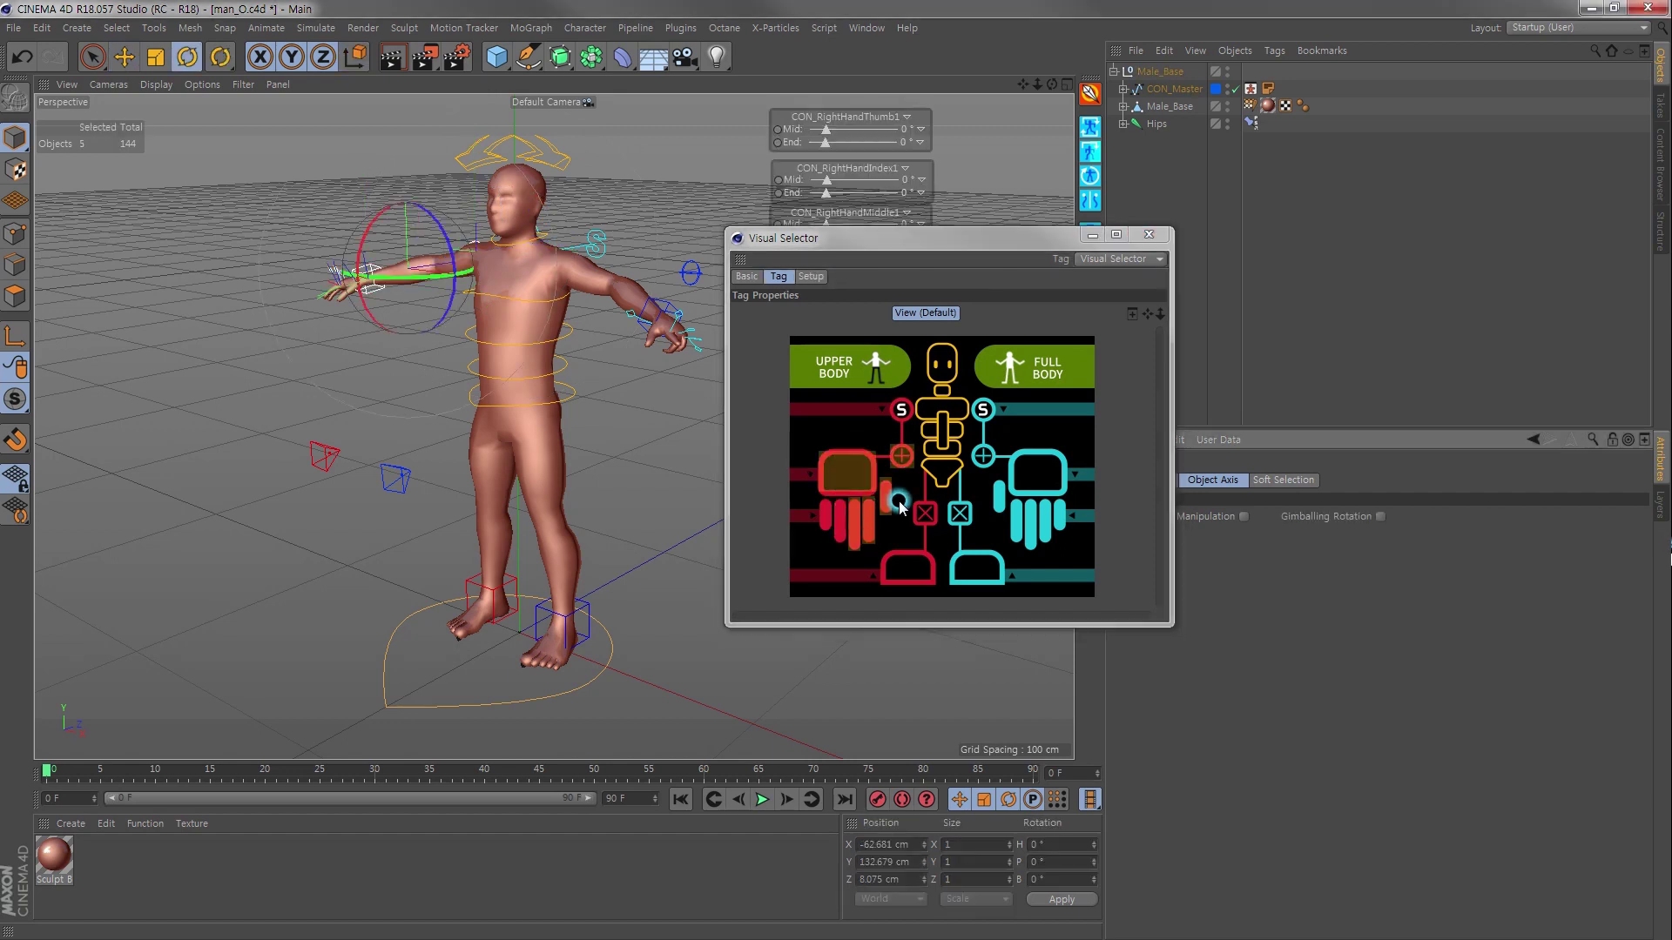
click(961, 429)
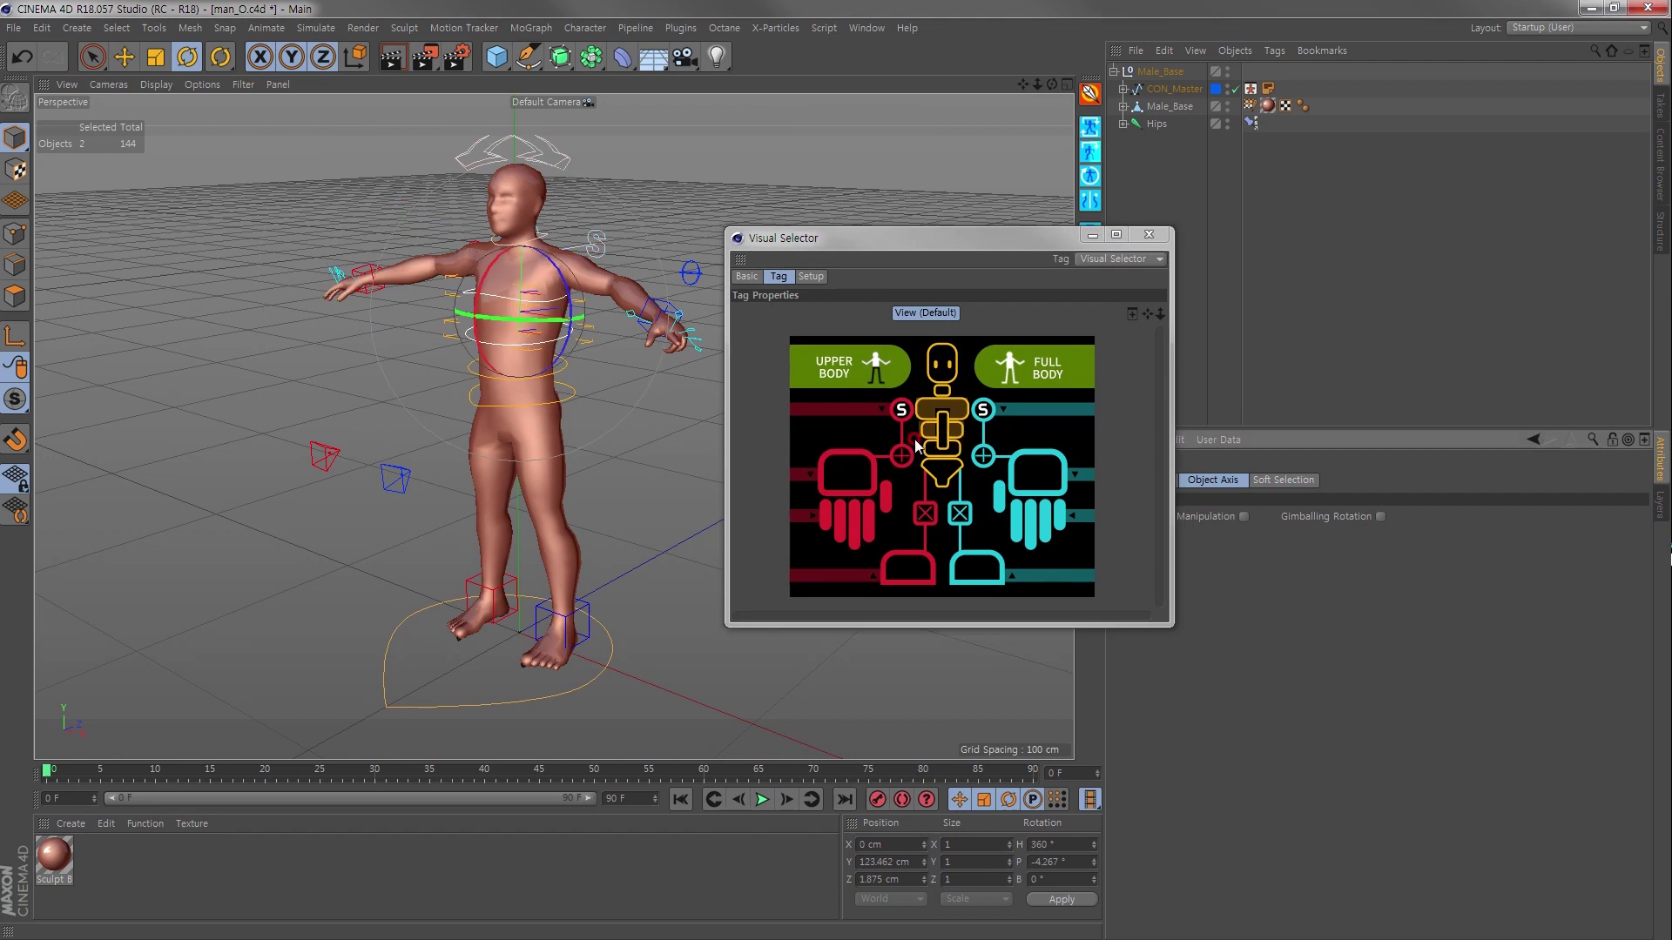
click(871, 434)
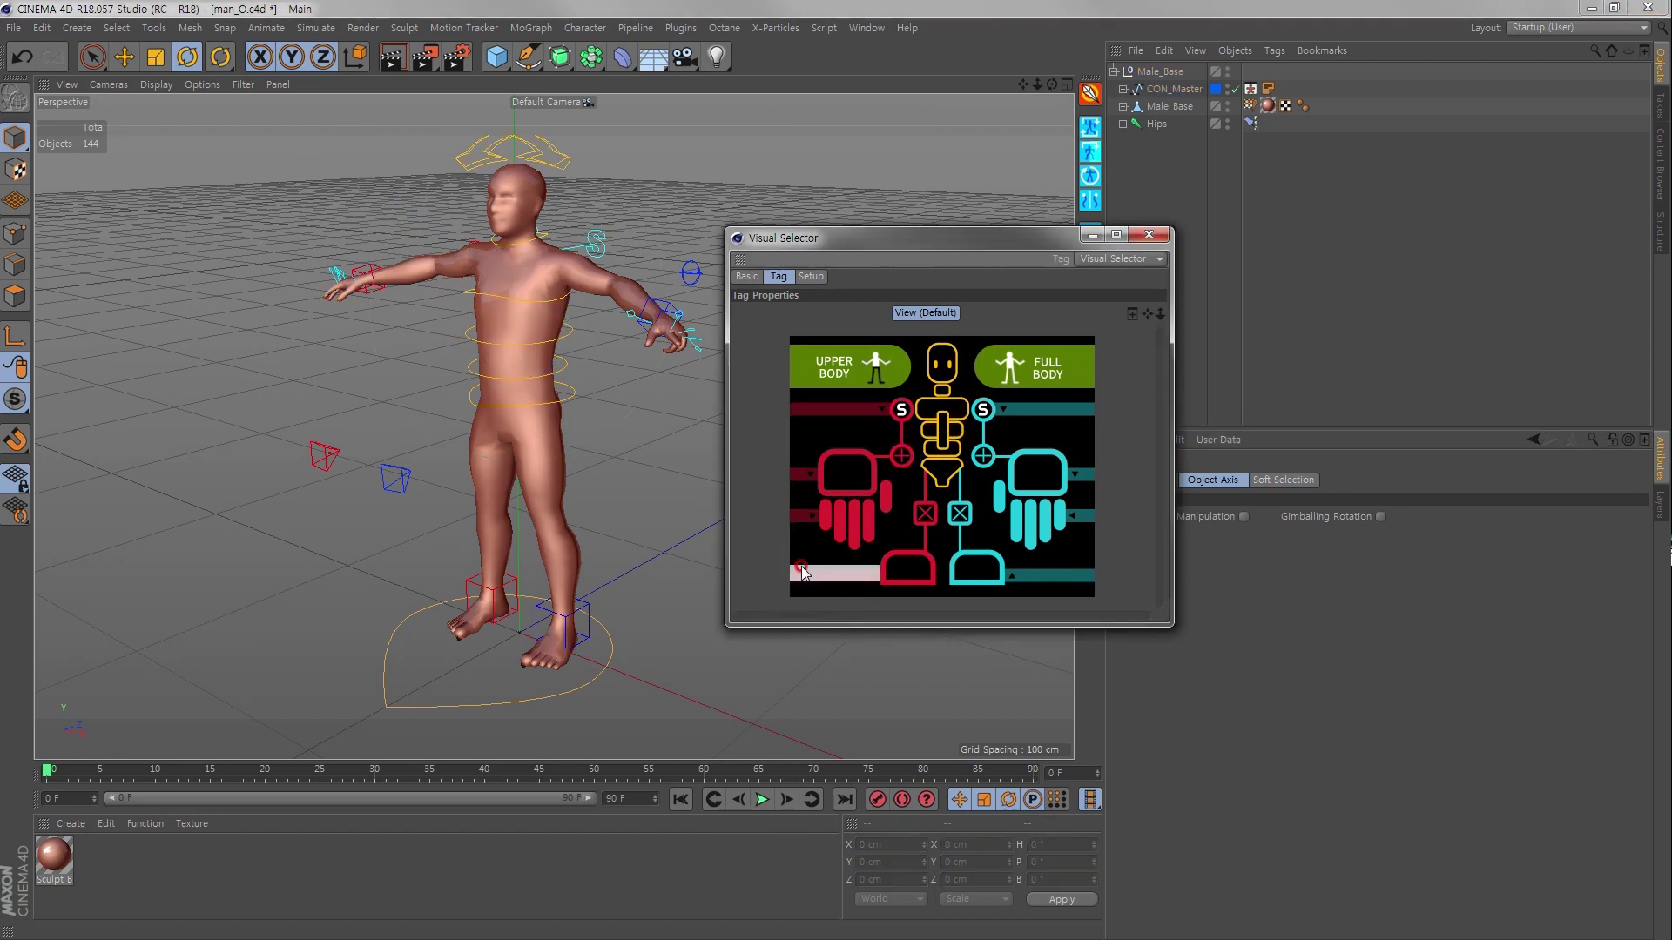
Step: Select fingers and spine controllers from the picker, undo, and place the window beside the character
click(816, 408)
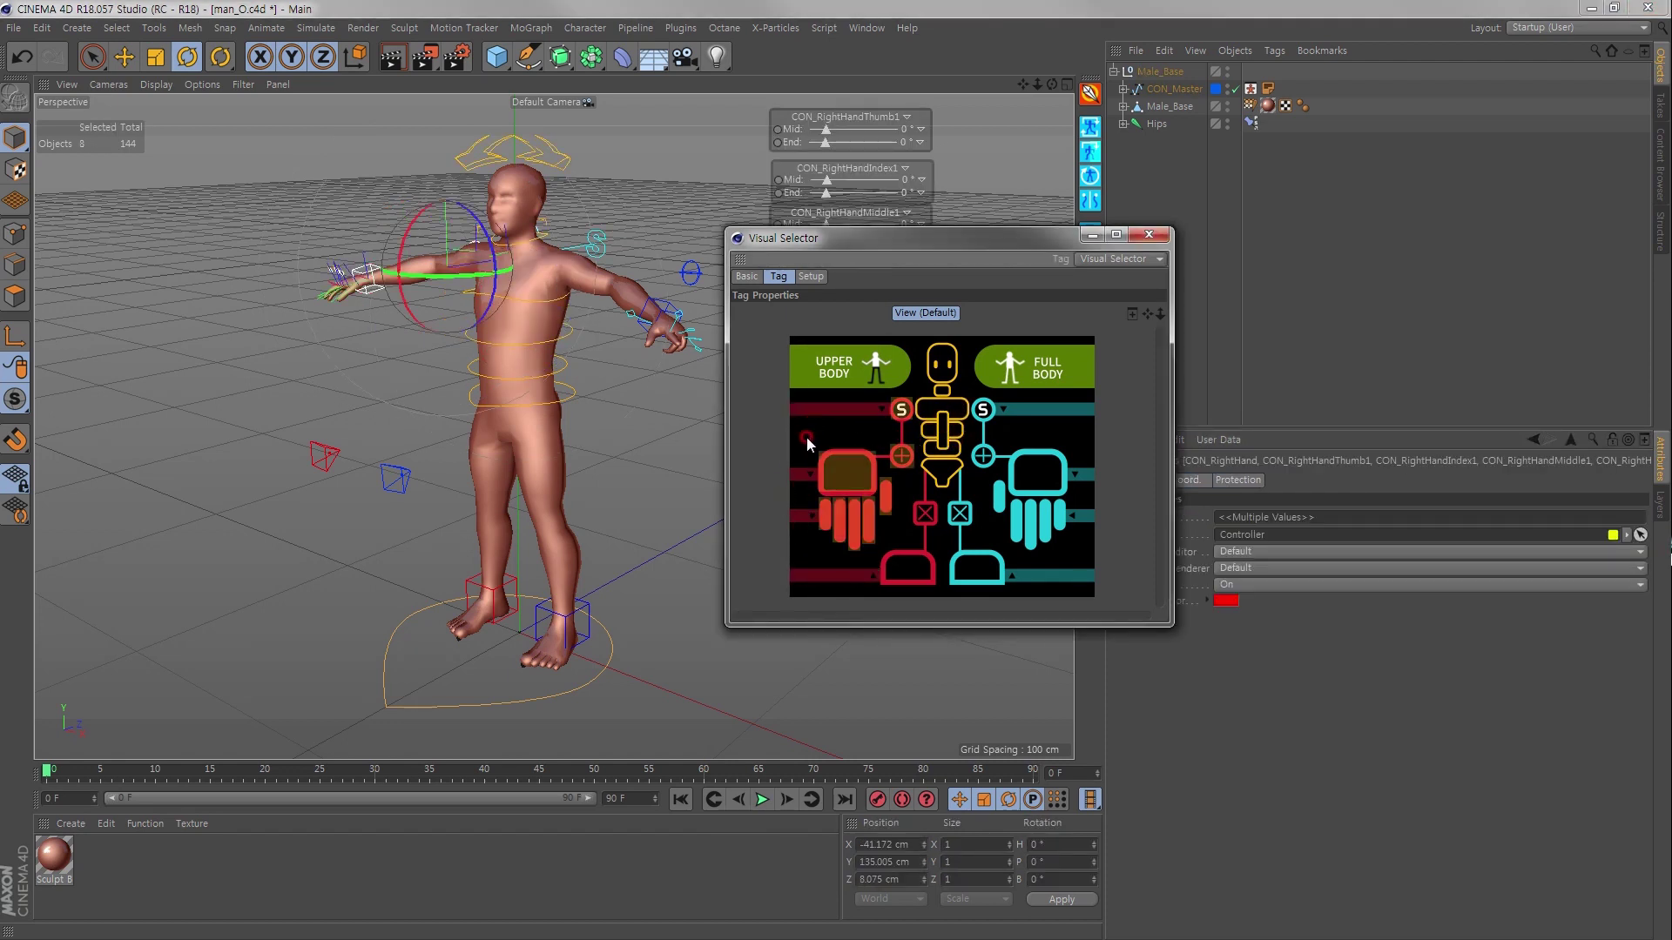
click(817, 509)
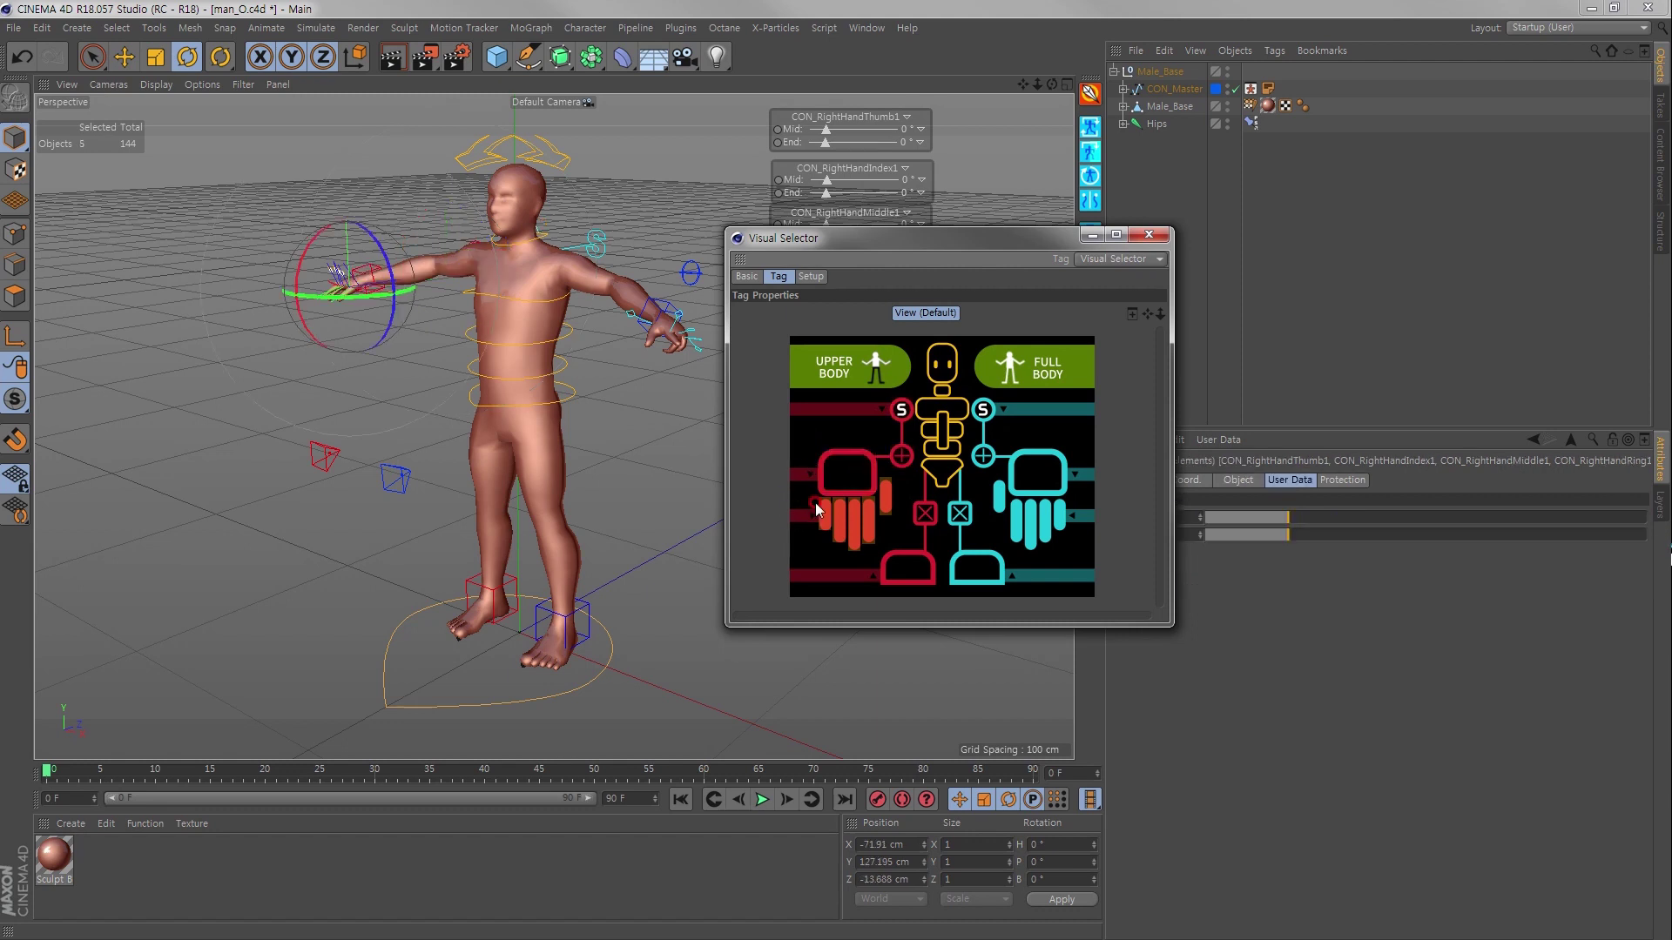
click(942, 435)
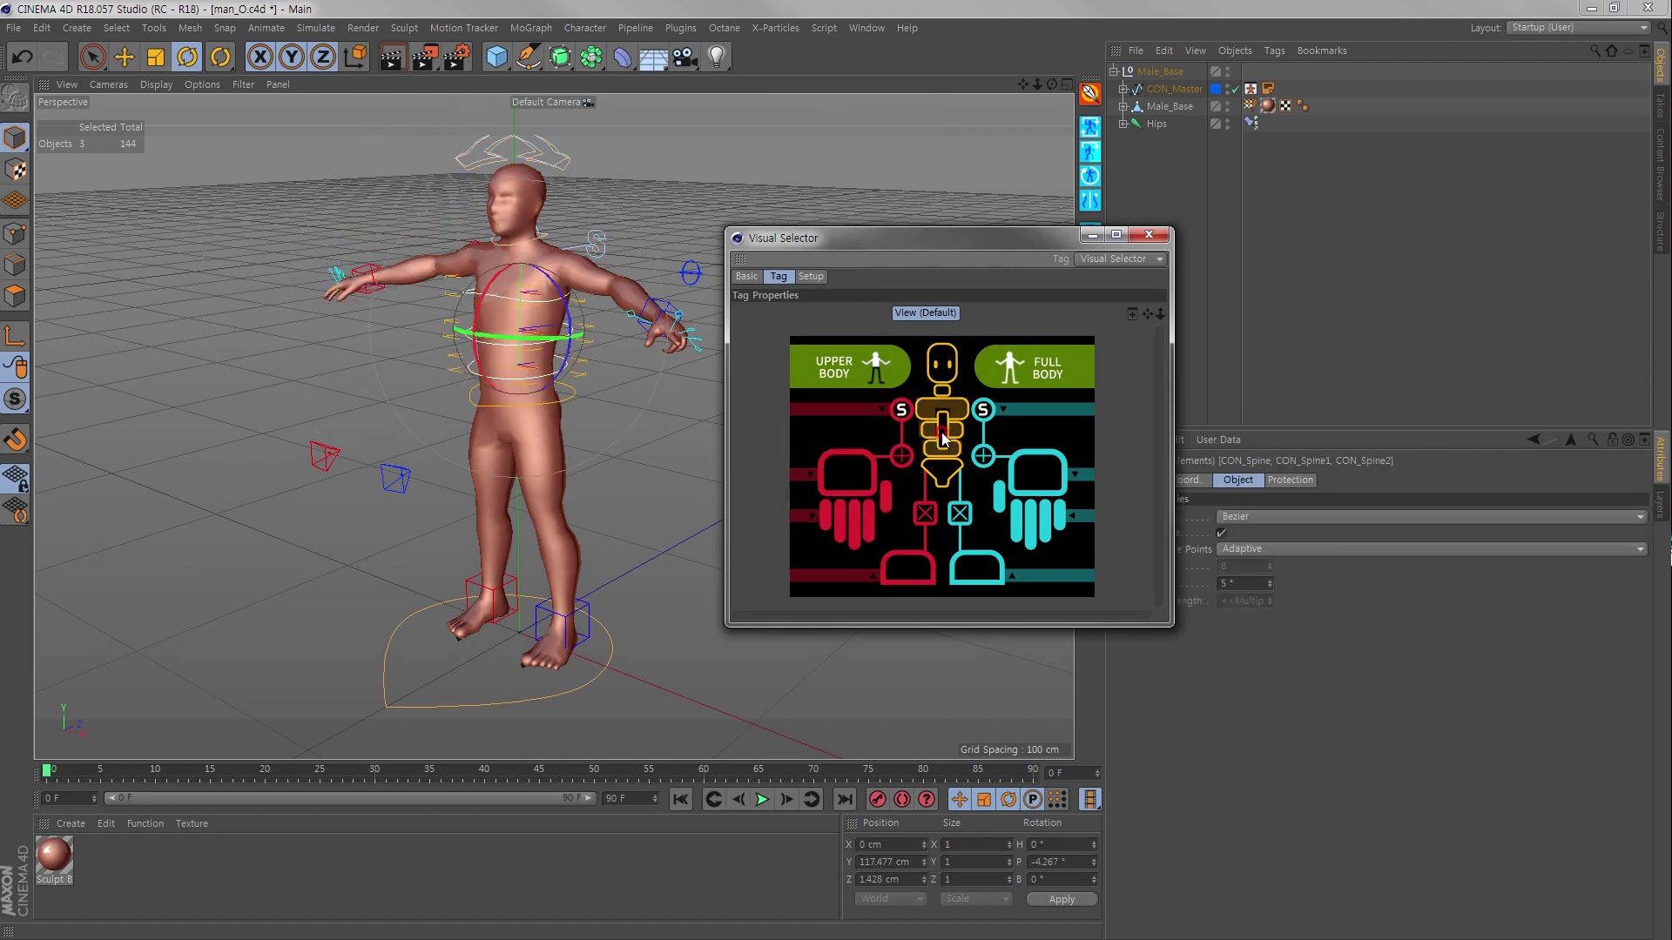
alt+drag(594, 333, 557, 340)
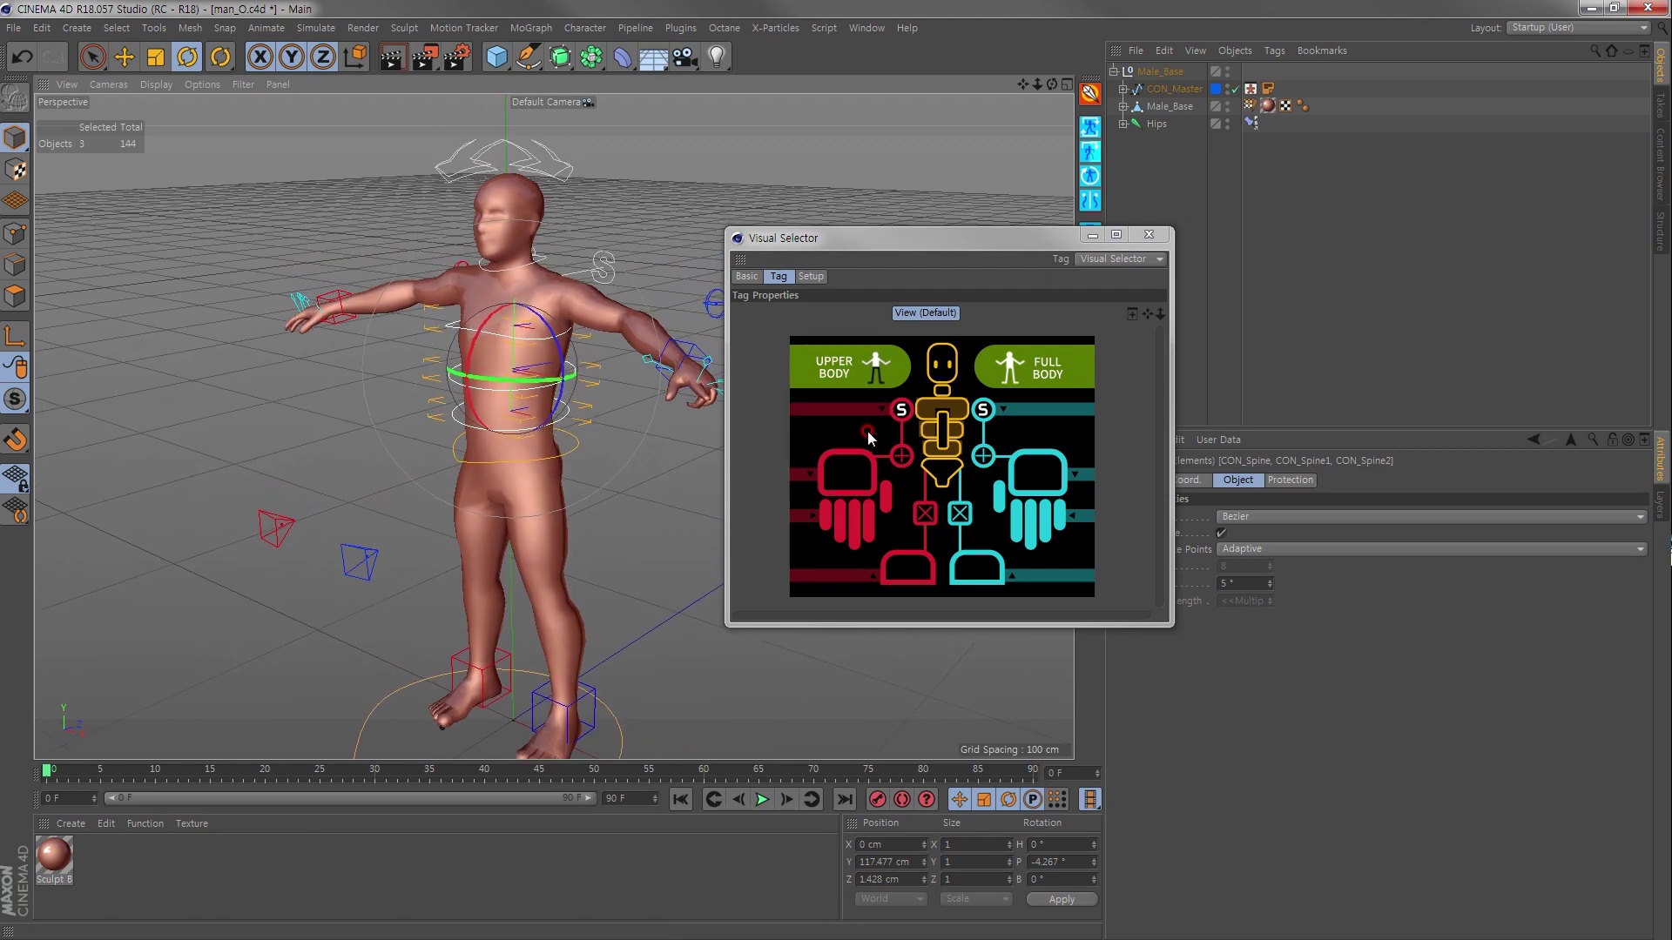
key(ctrl+z)
key(ctrl+shift+z)
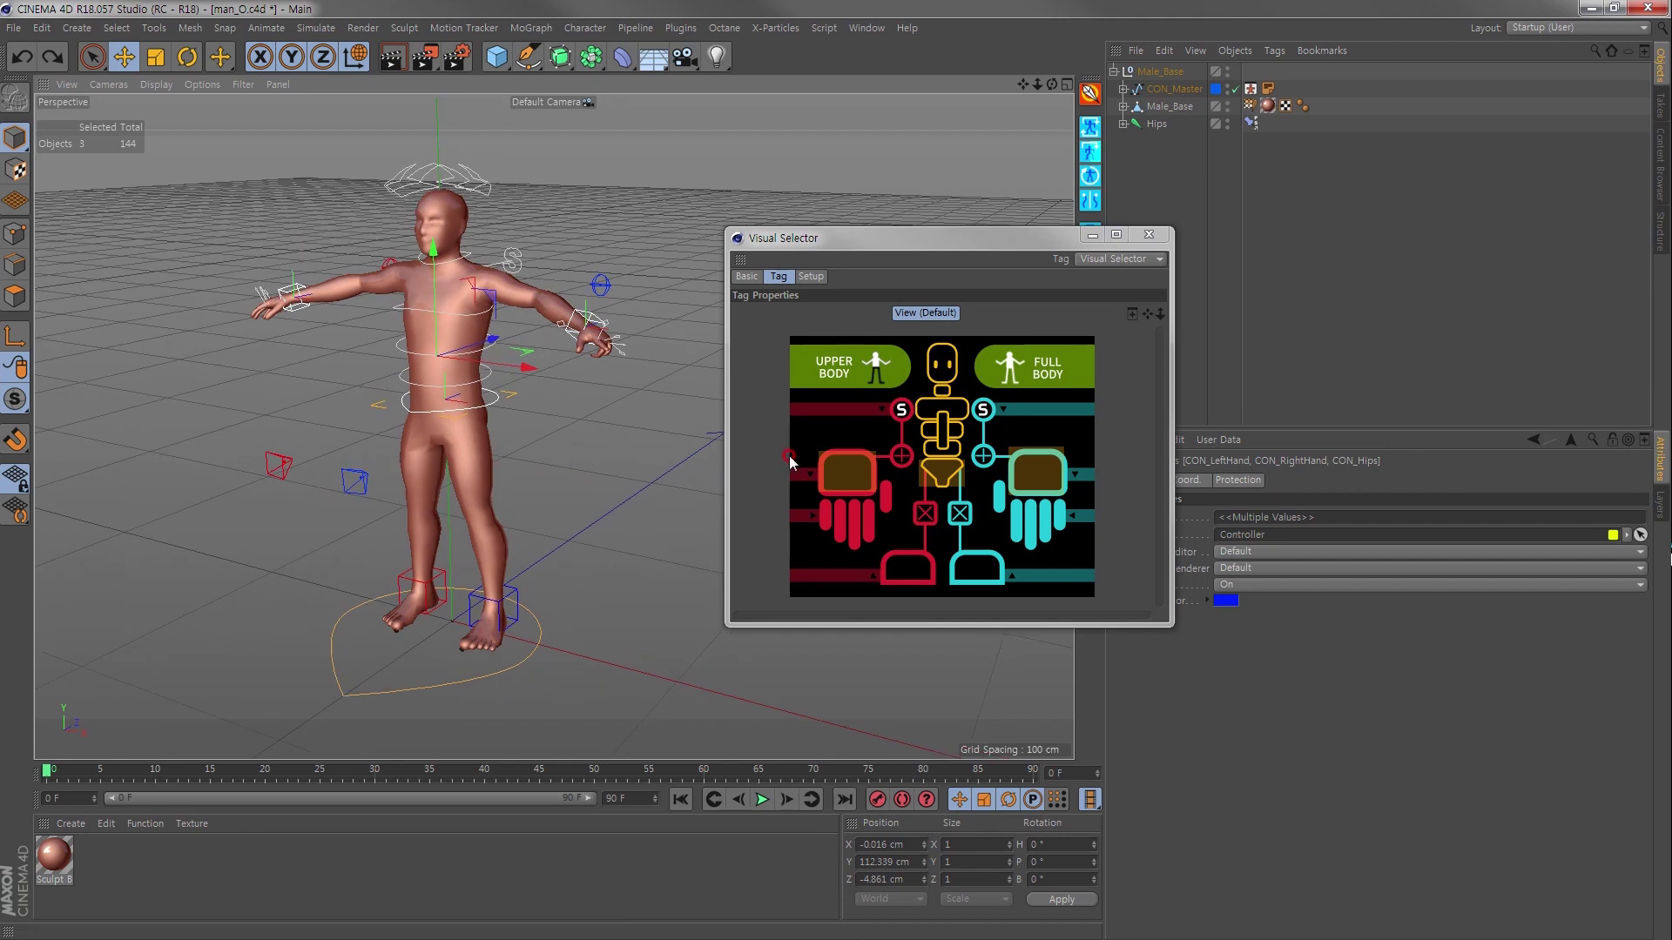
drag(1008, 246, 896, 273)
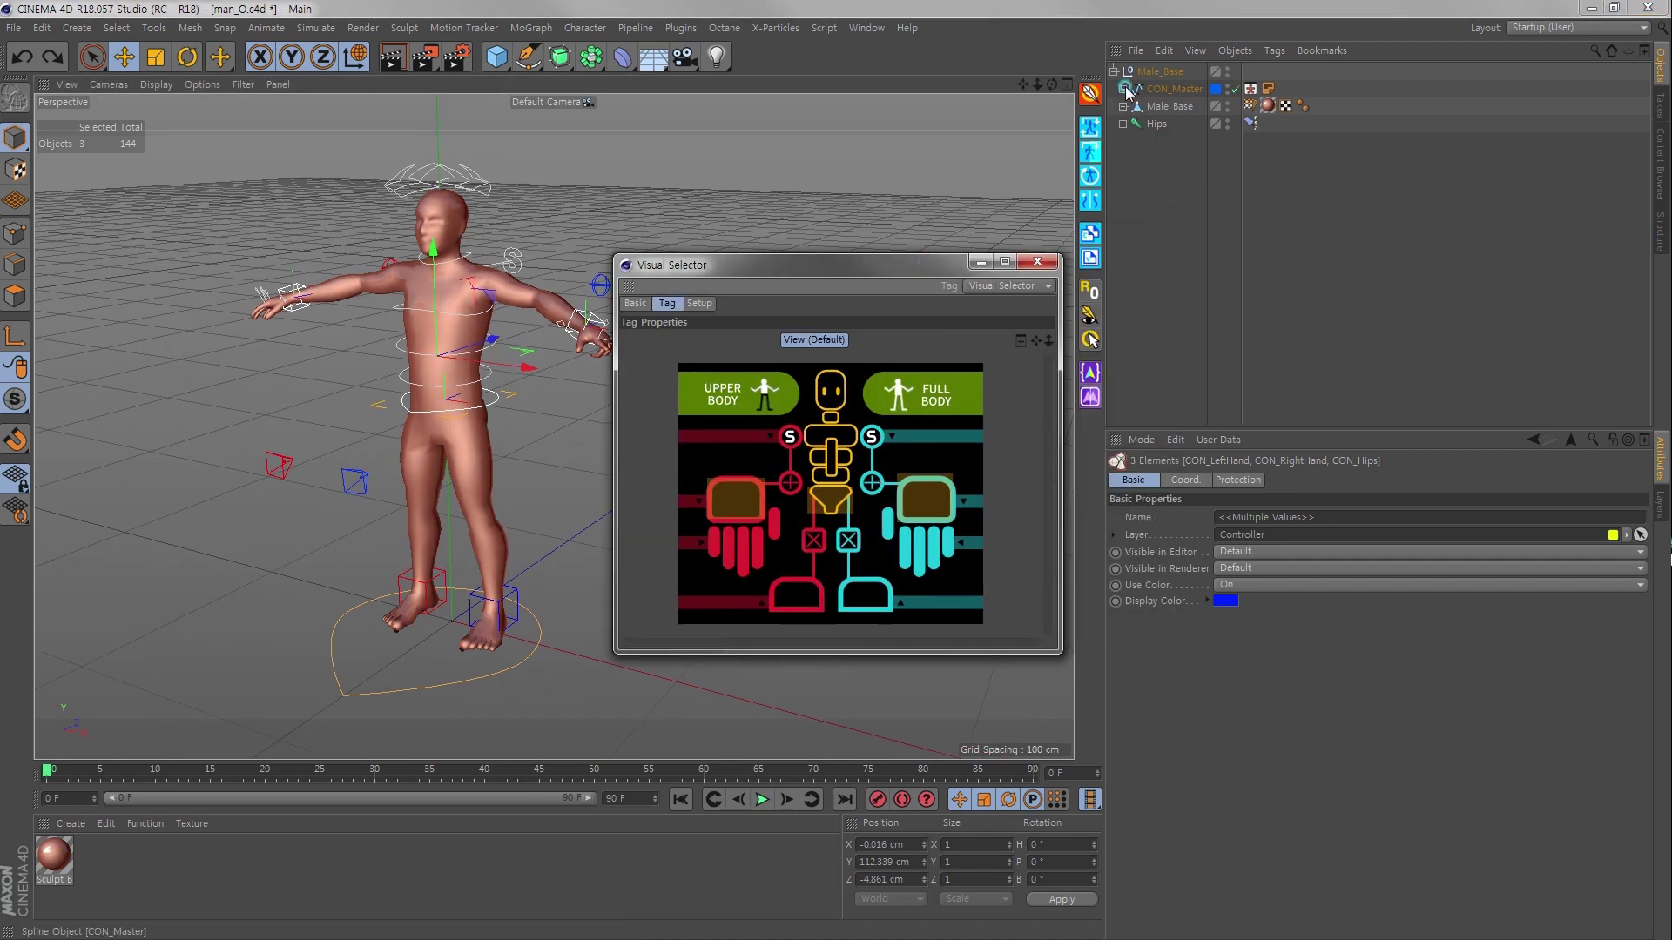
Step: Select SEL_All Controllers under CON_Master, enlarge the Attribute Manager, and select all controllers through it
click(1123, 89)
click(1188, 248)
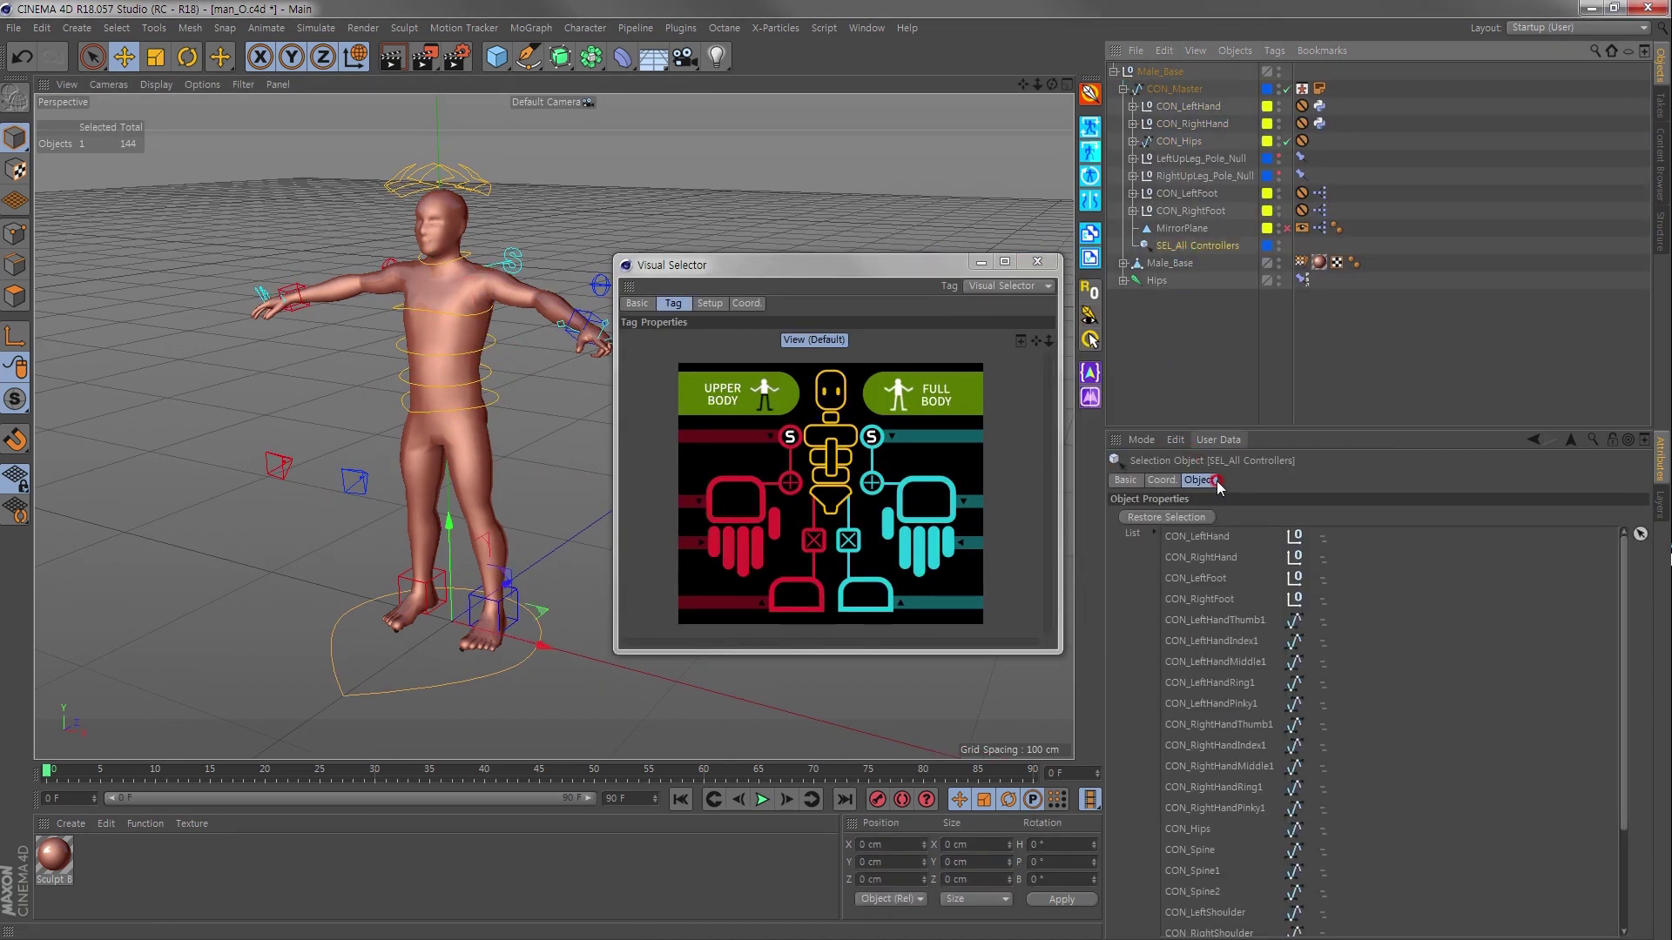
drag(1238, 428, 1238, 330)
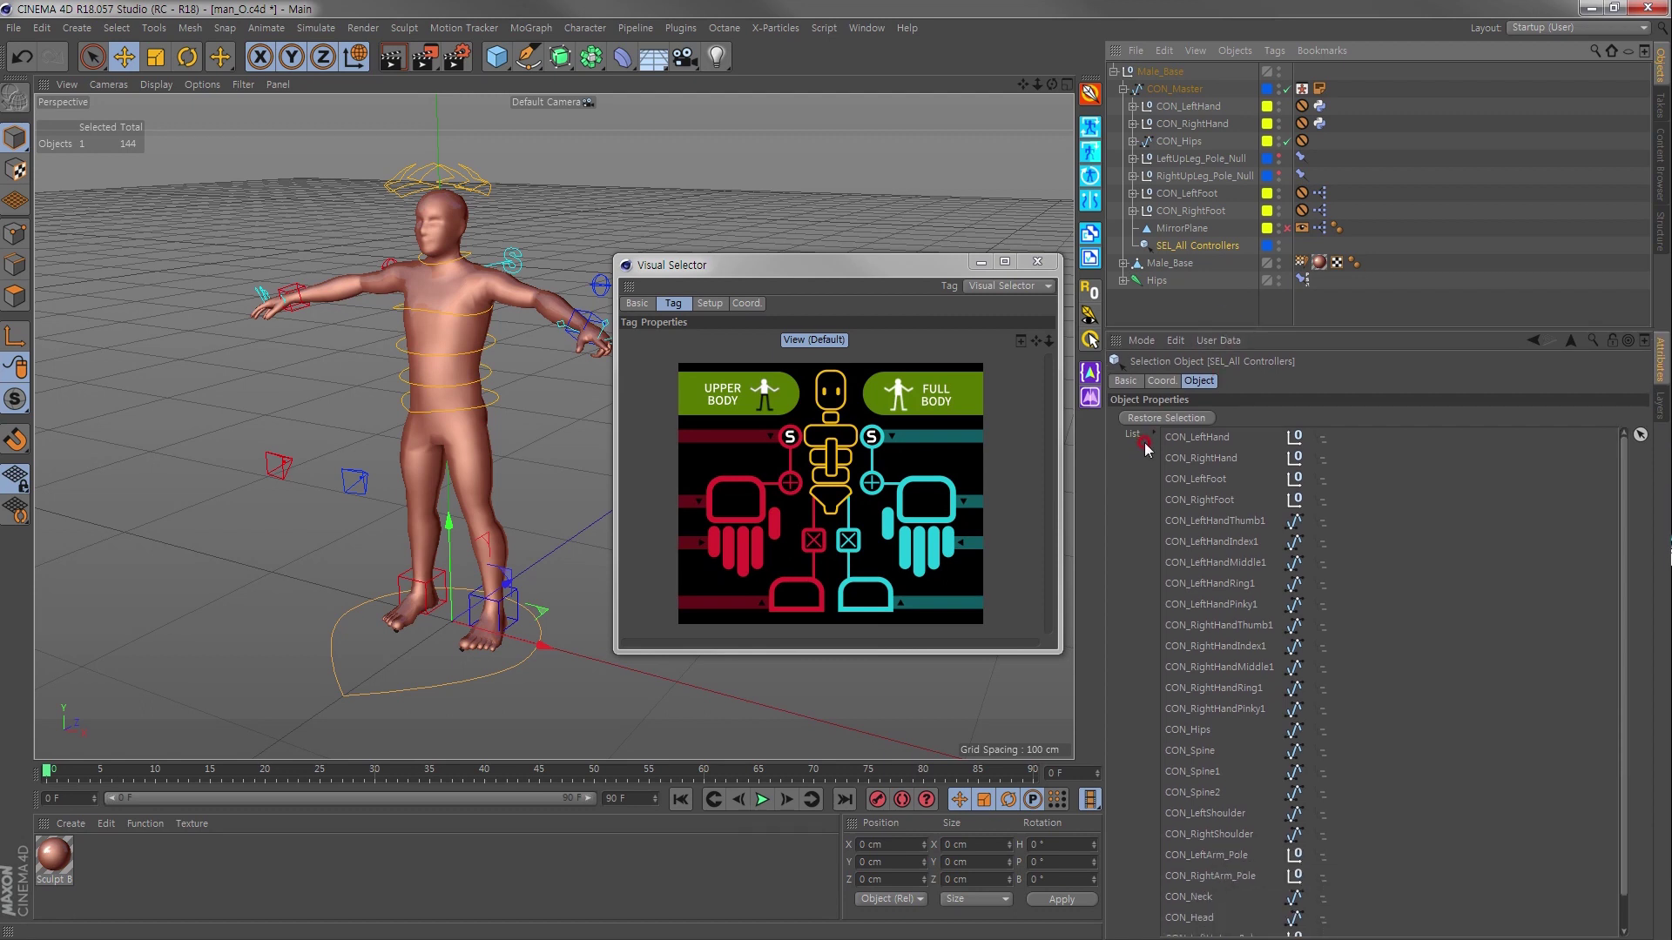
drag(1219, 666, 1238, 669)
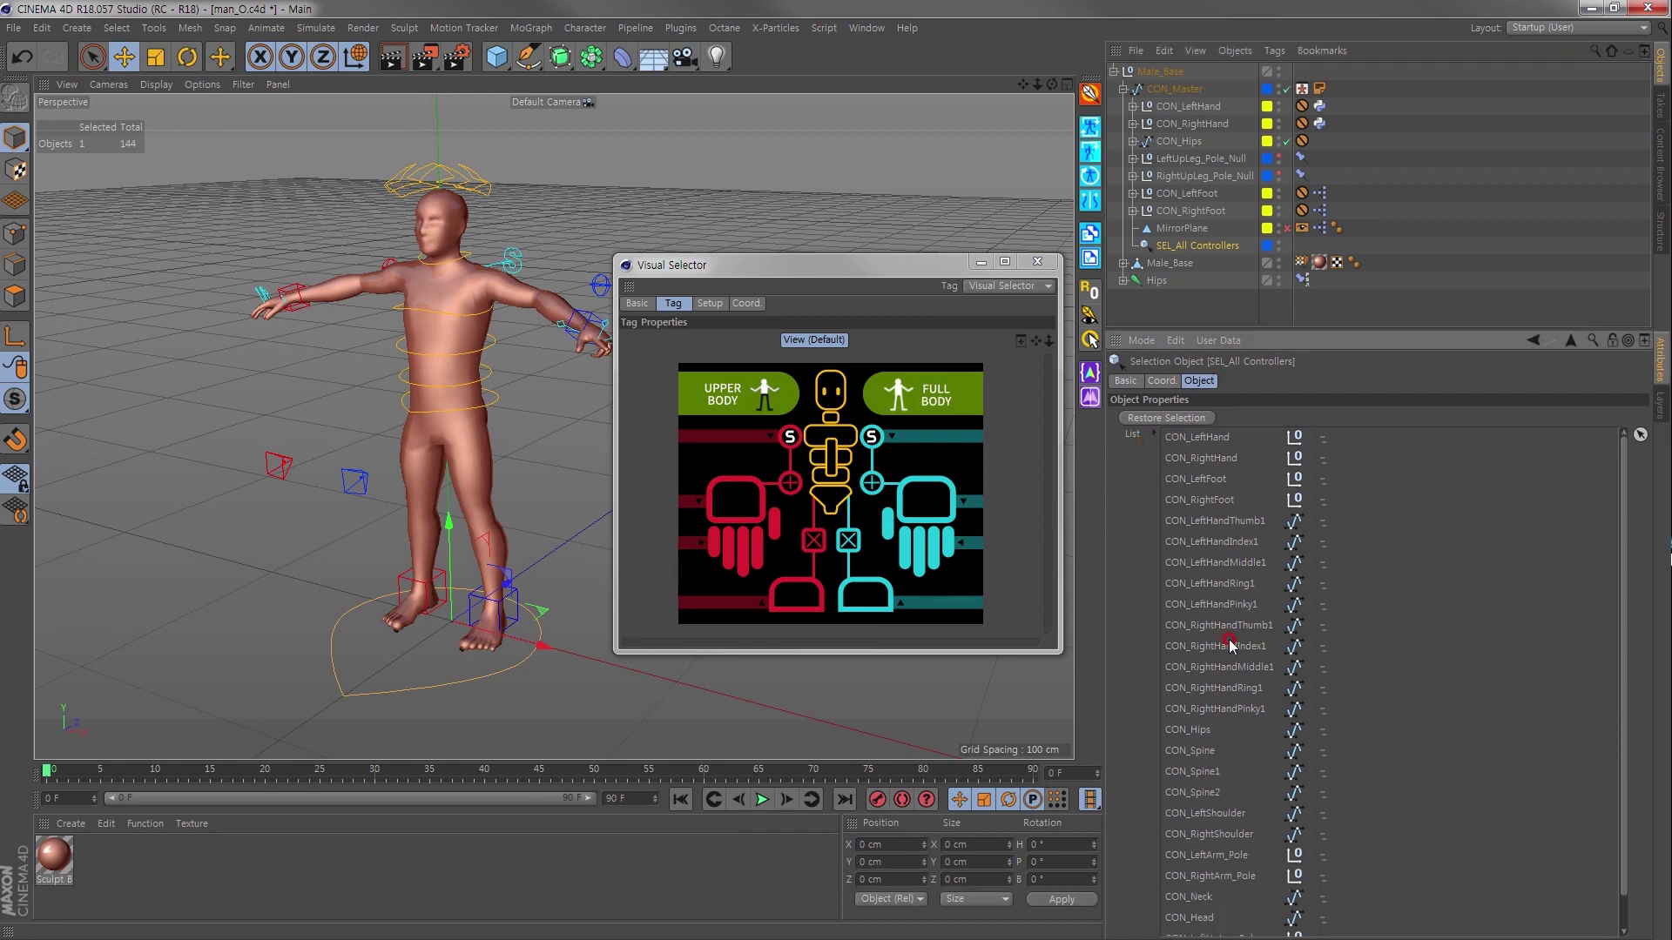
double_click(1143, 245)
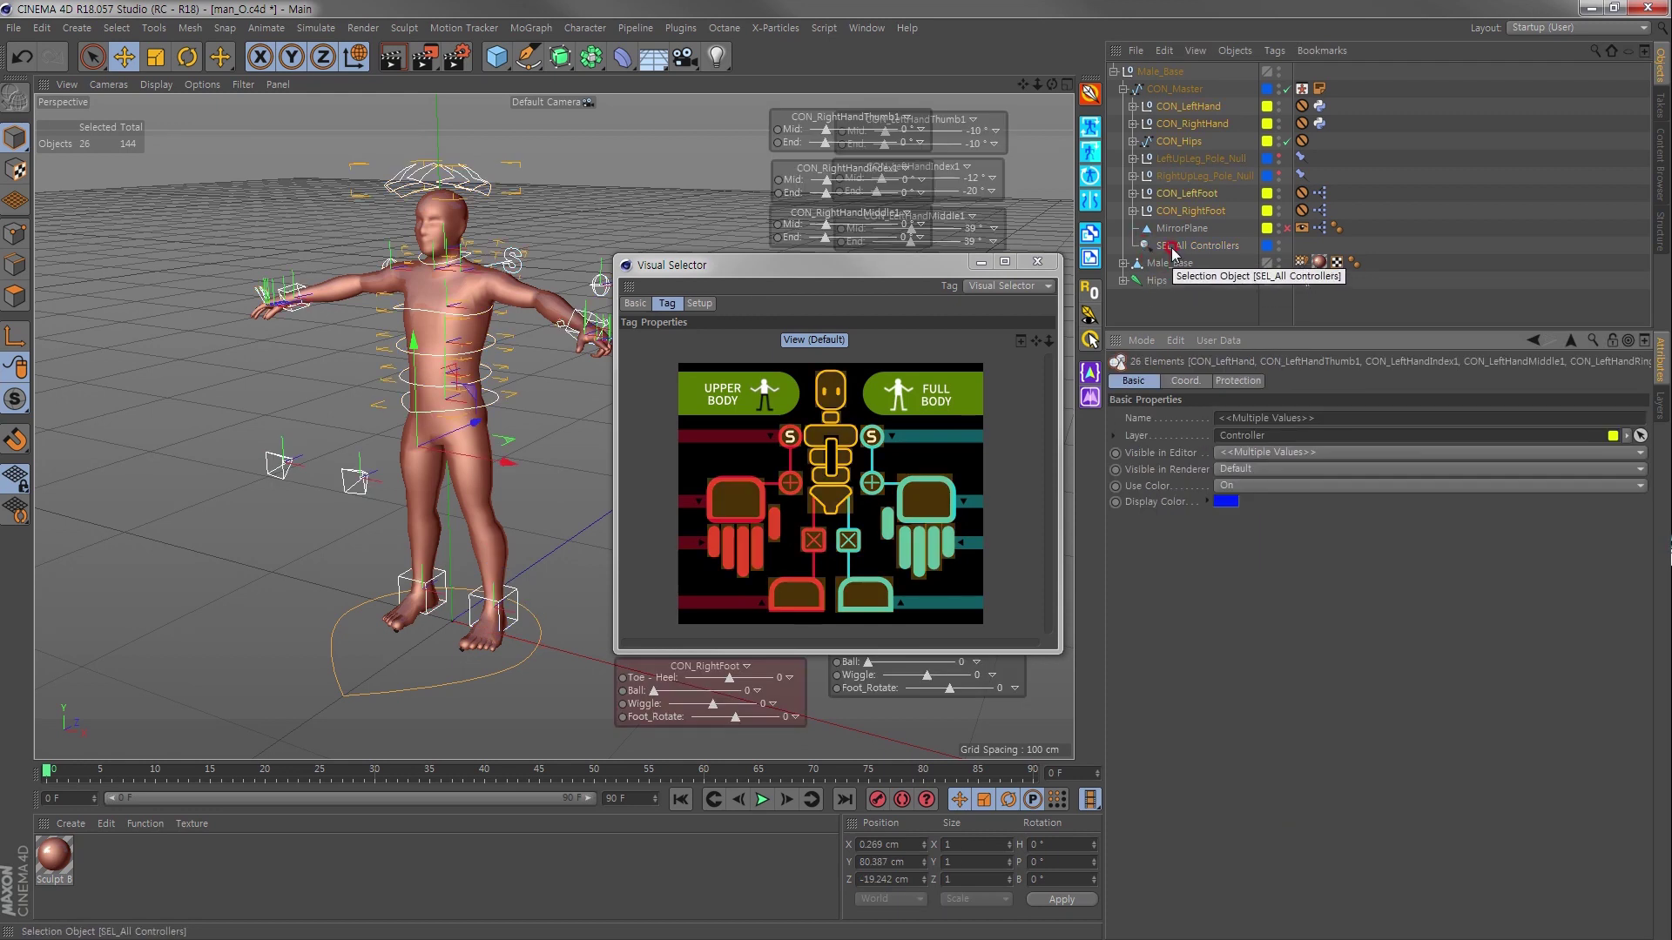
Step: Clear the selection and keep SEL_All Controllers as the keyframe selection
click(1166, 301)
click(926, 806)
click(982, 828)
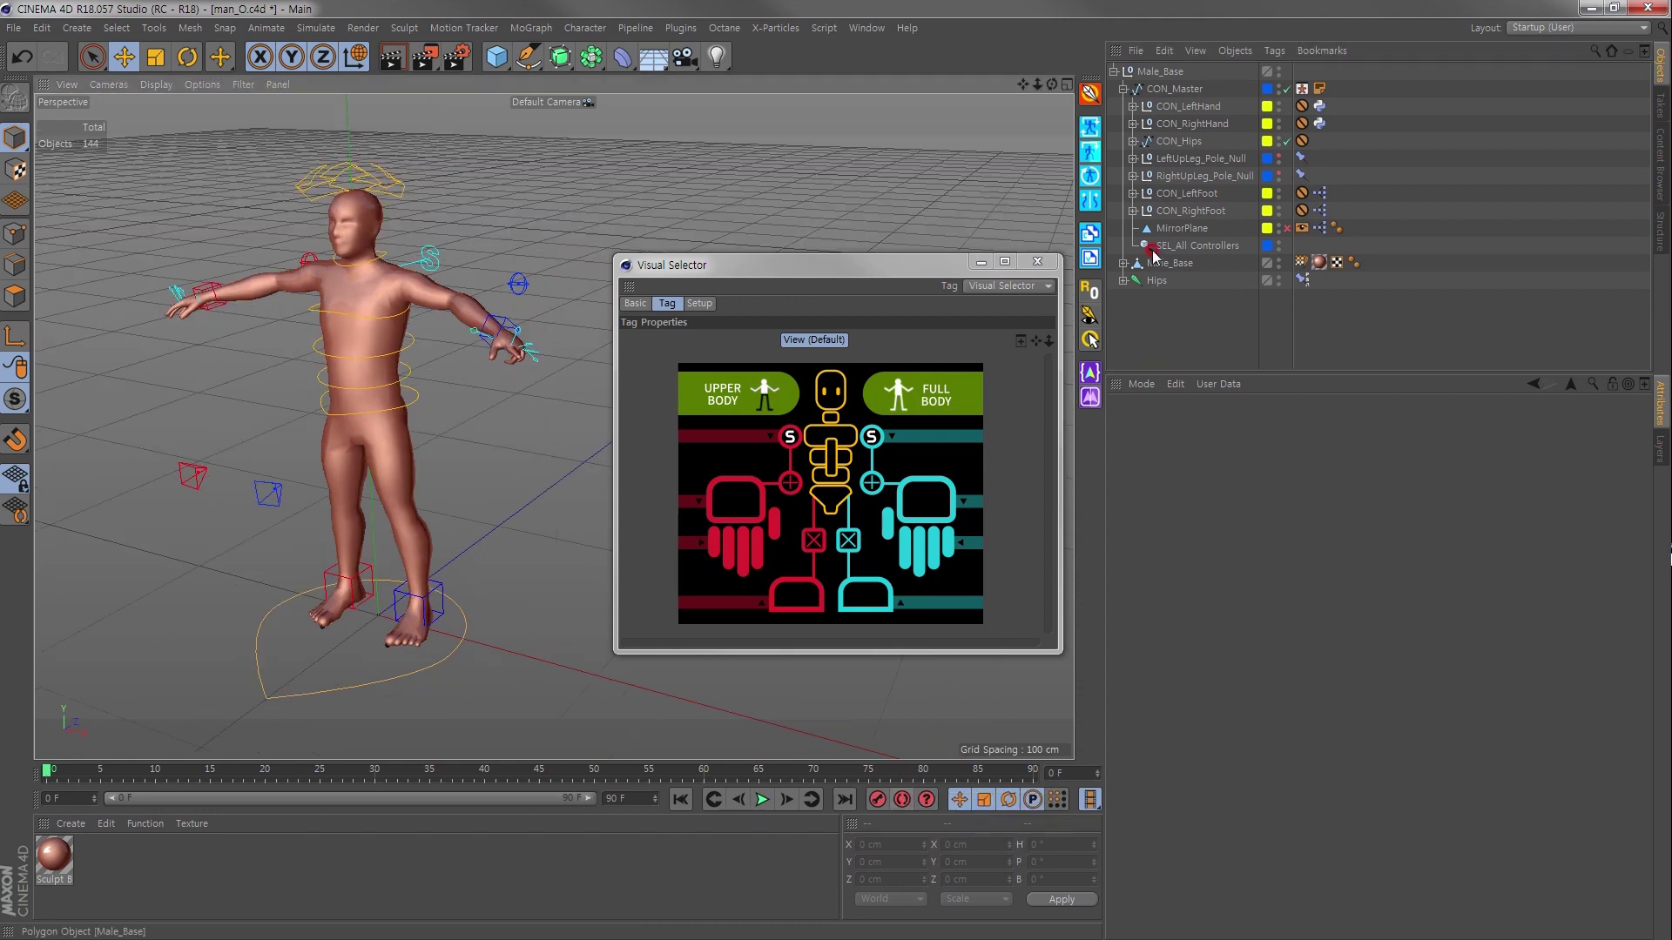
Step: Rename SEL_All Controllers to 'Man' and verify it is the keyframe selection set
click(1176, 245)
double_click(1243, 244)
text(Man)
key(Return)
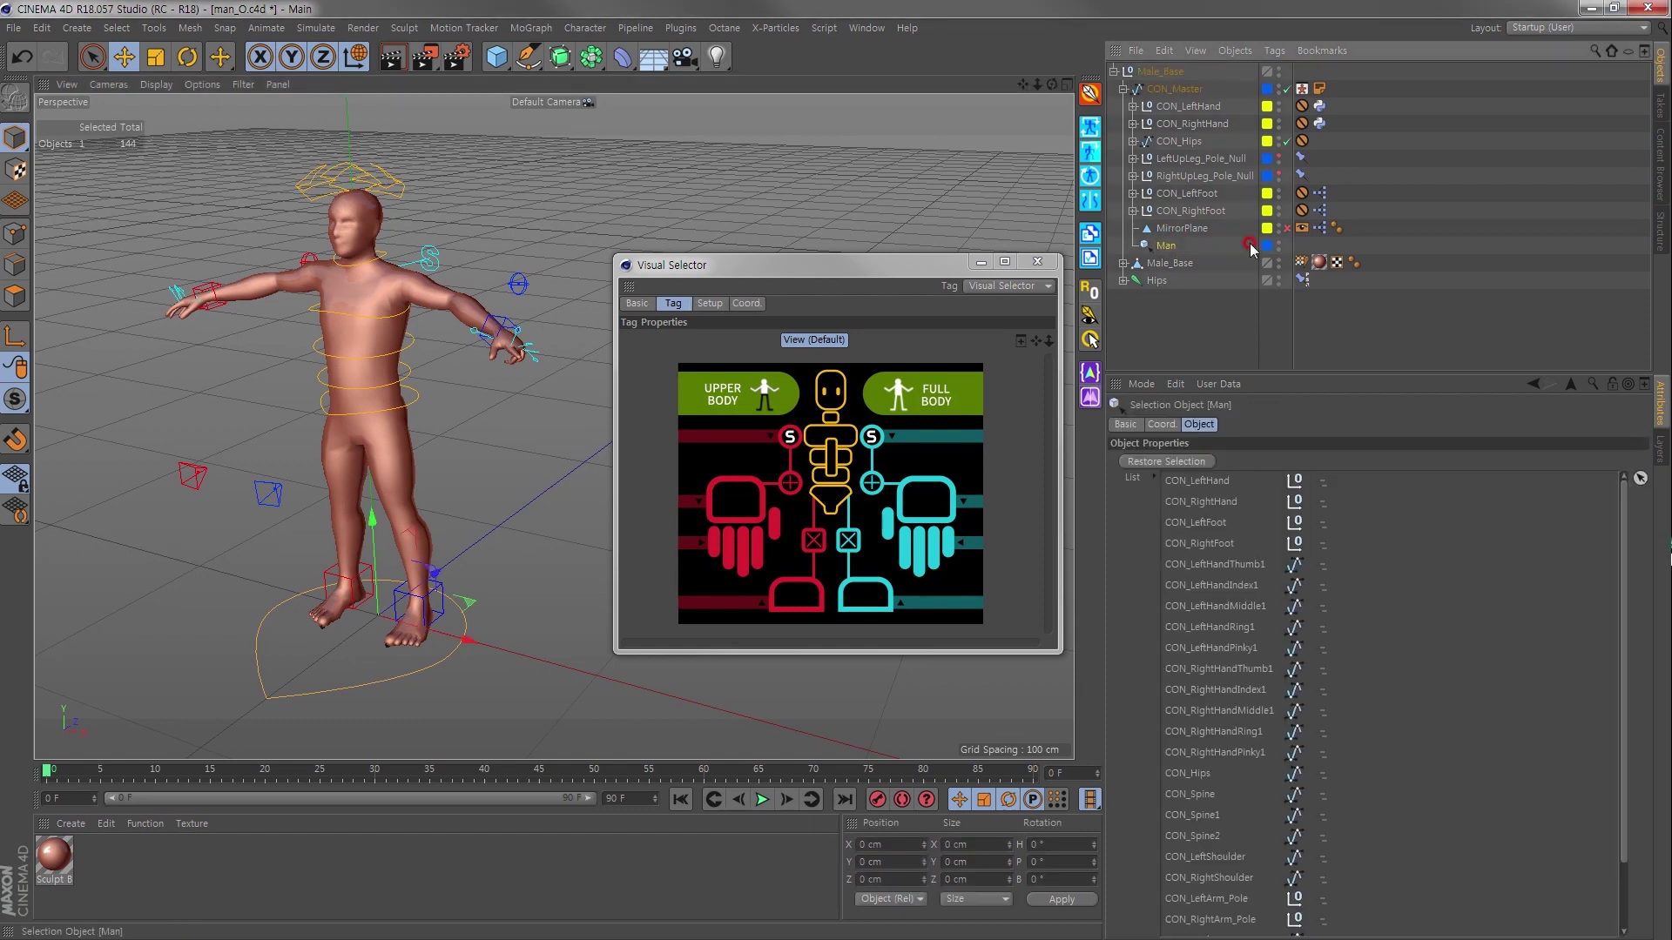
click(926, 799)
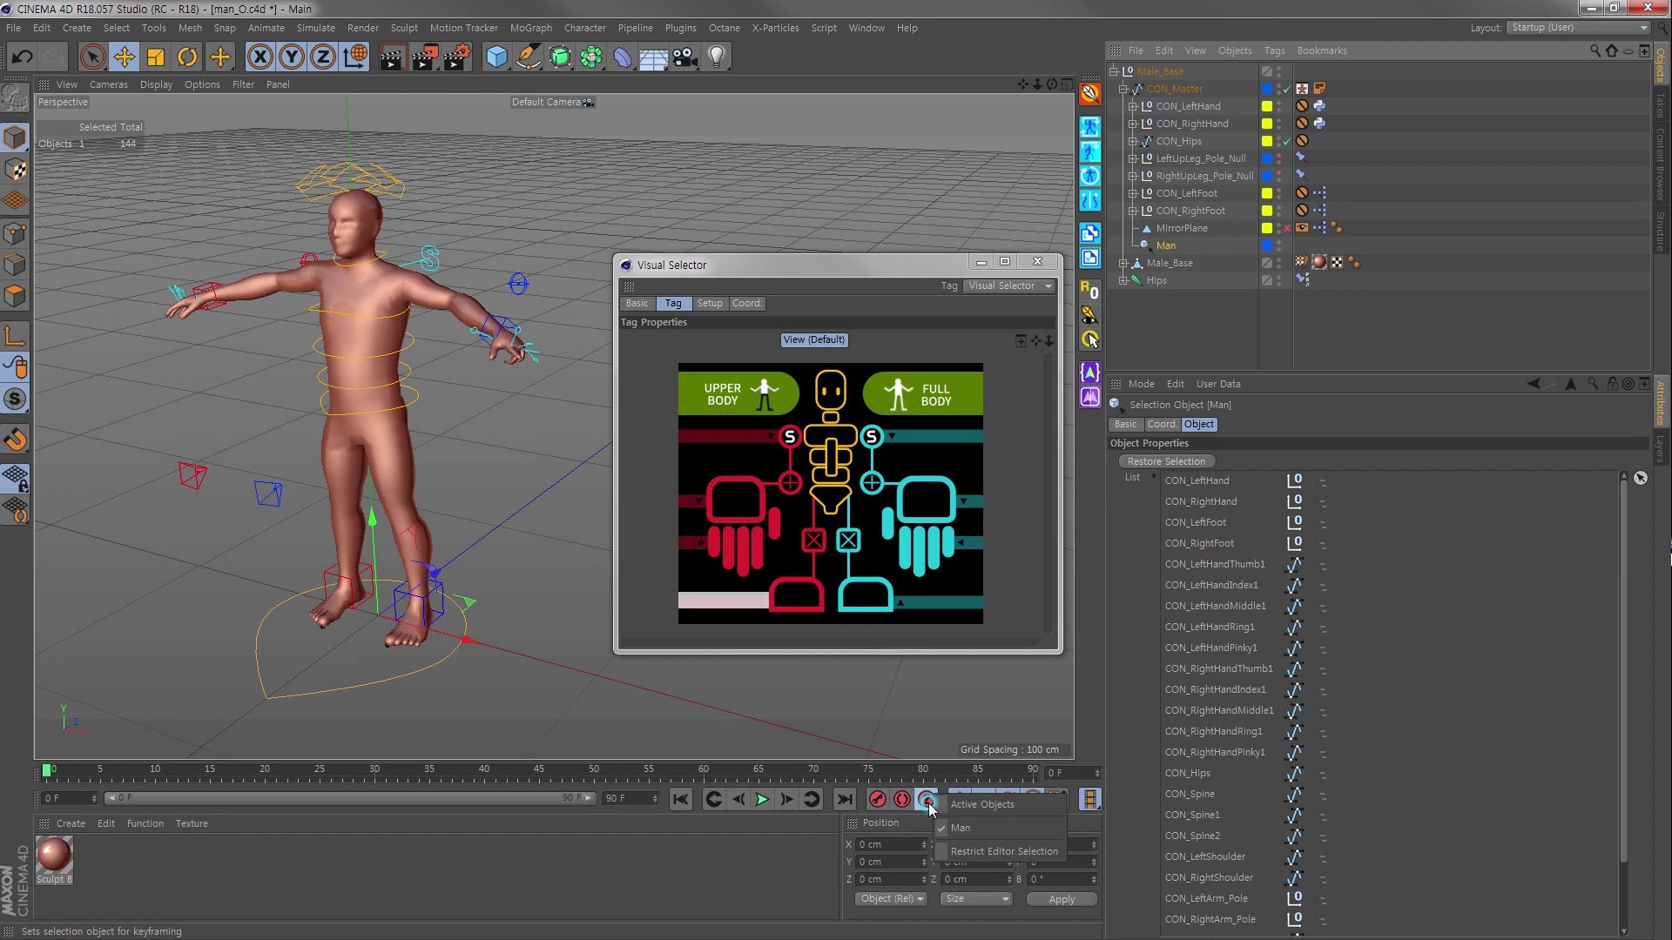